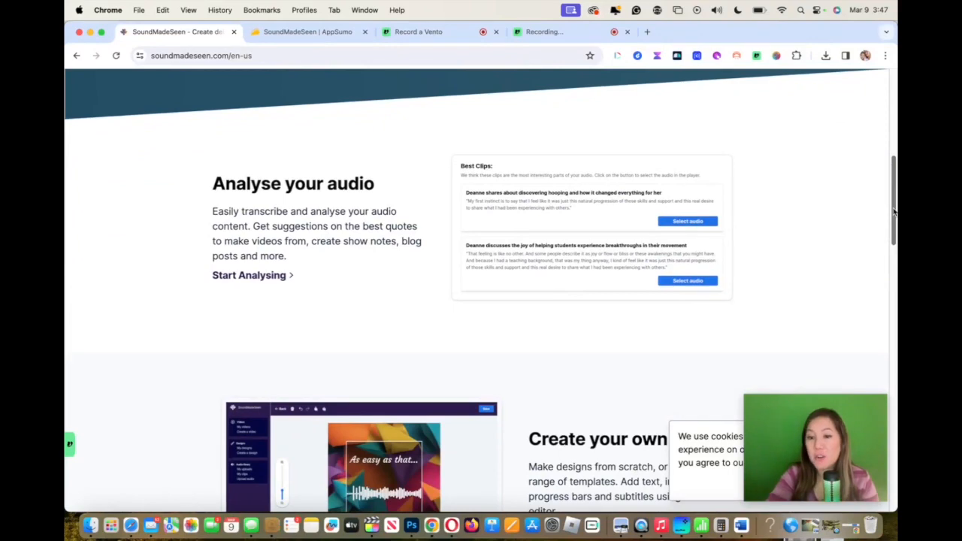
Look over the feature sections of the SoundMadeSeen homepage and open the video creation page.
{"action": "left_click_drag", "start_coordinate": [894, 213], "coordinate": [887, 320]}
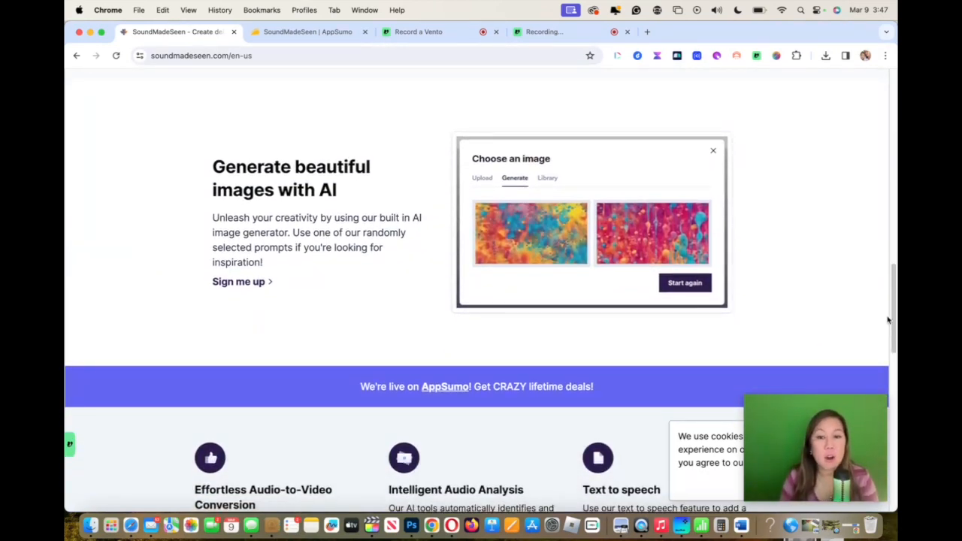
{"action": "left_click_drag", "start_coordinate": [887, 320], "coordinate": [895, 379]}
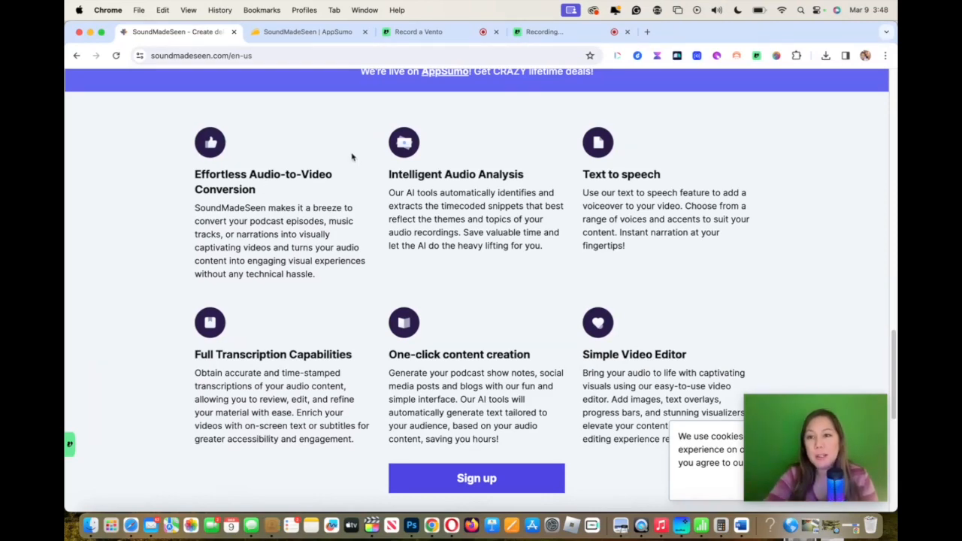
{"action": "scroll", "coordinate": [893, 125], "scroll_direction": "up", "scroll_amount": 15}
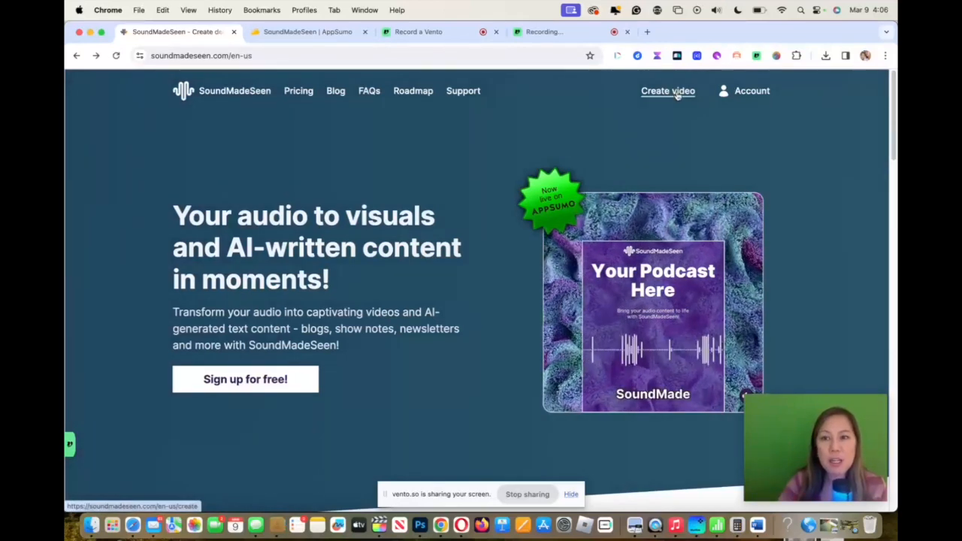
{"action": "left_click", "coordinate": [677, 92]}
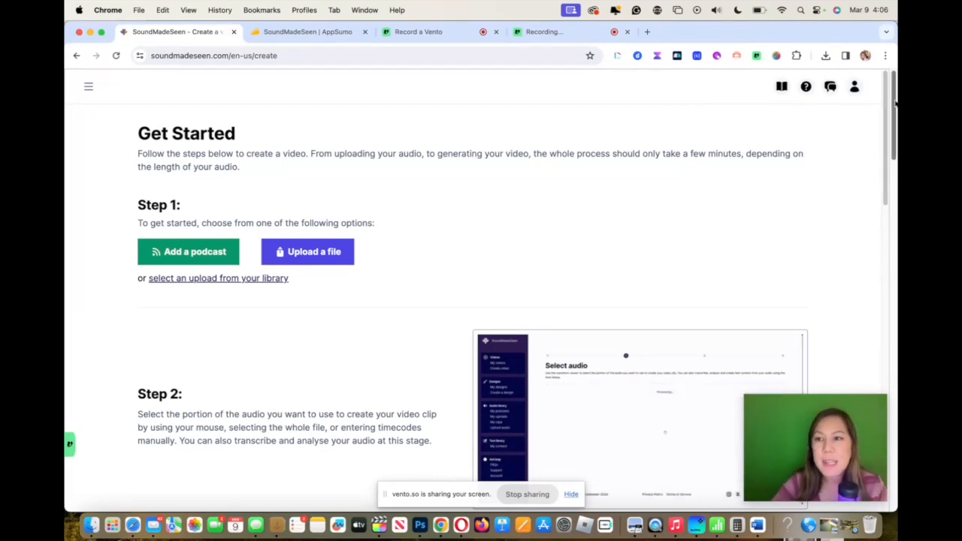
Read through the four-step Get Started guide on the video creation page.
{"action": "left_click_drag", "start_coordinate": [893, 99], "coordinate": [895, 138]}
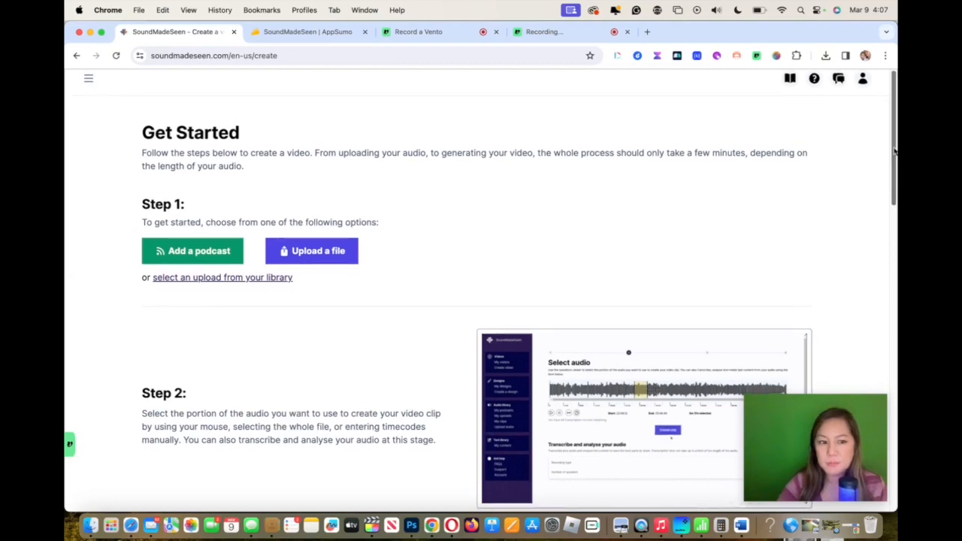
{"action": "left_click_drag", "start_coordinate": [894, 150], "coordinate": [896, 289]}
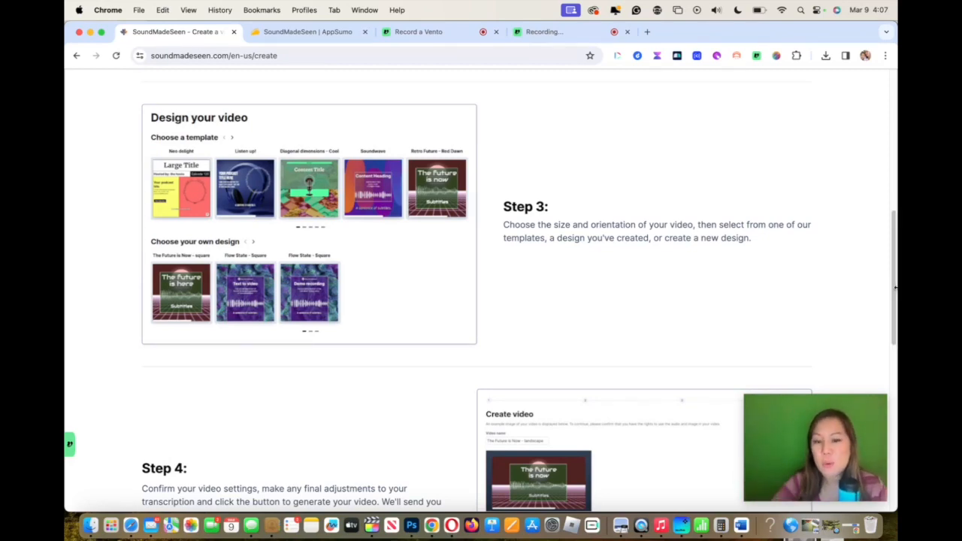
{"action": "left_click_drag", "start_coordinate": [892, 301], "coordinate": [893, 366]}
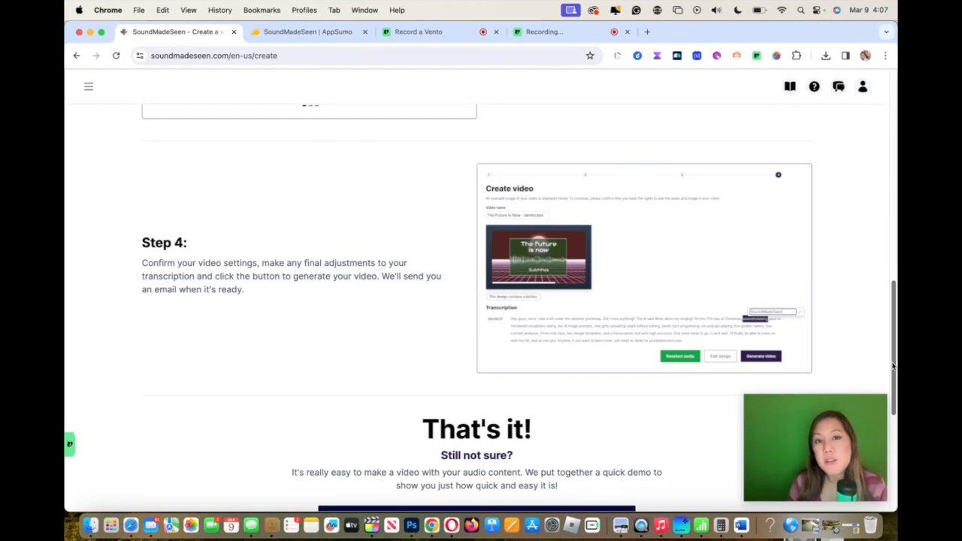
{"action": "left_click_drag", "start_coordinate": [893, 368], "coordinate": [894, 166]}
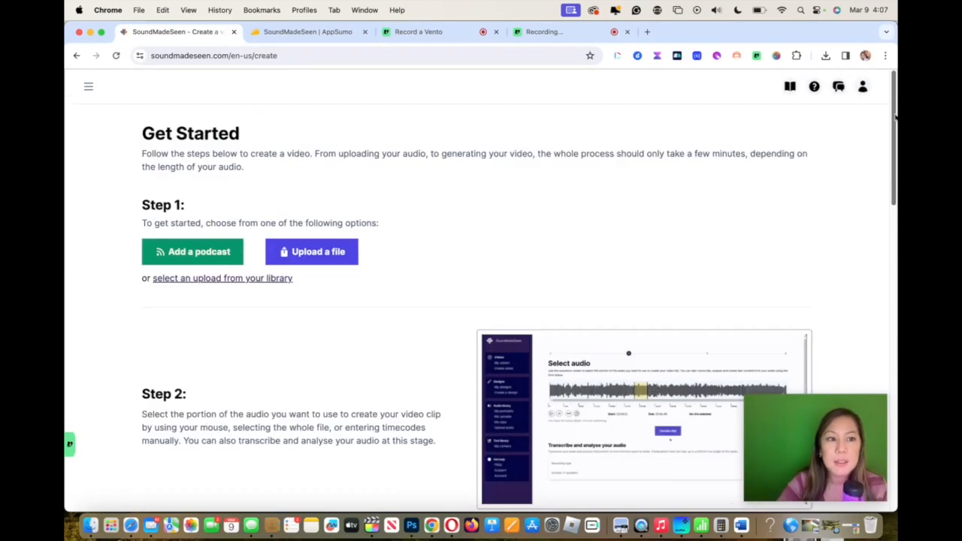
{"action": "left_click", "coordinate": [88, 91]}
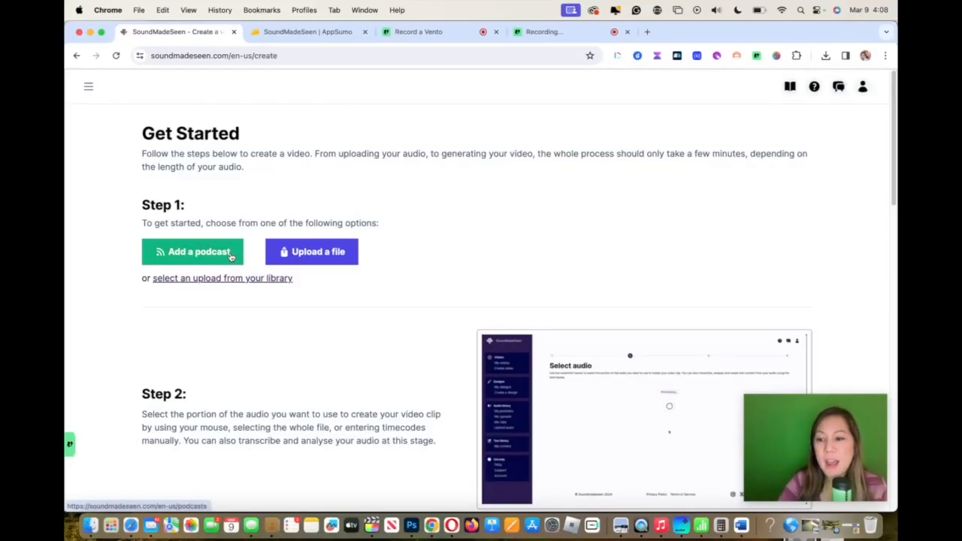
Search for podcasts with "murde" and add Murder 101 with all its episodes to the podcast library.
{"action": "left_click", "coordinate": [225, 253]}
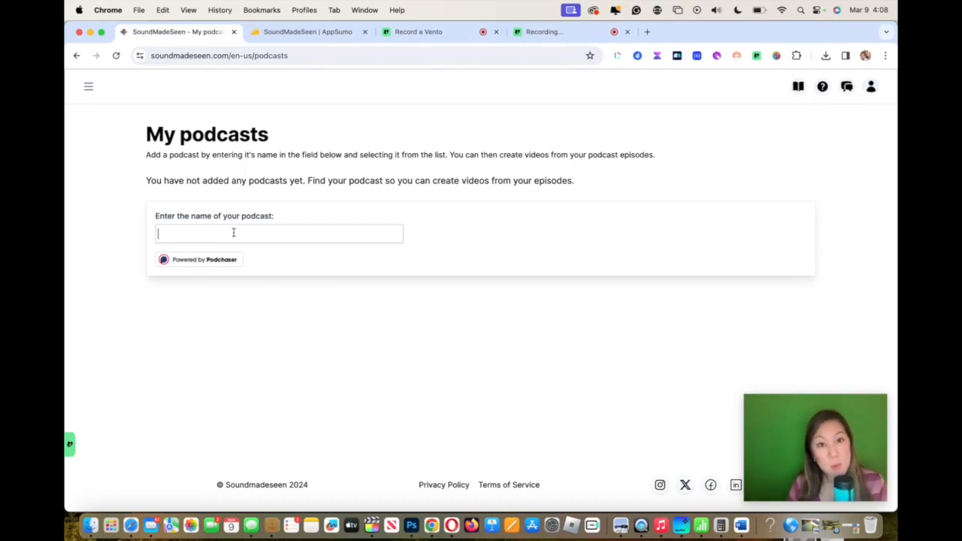
{"action": "type", "text": "mu"}
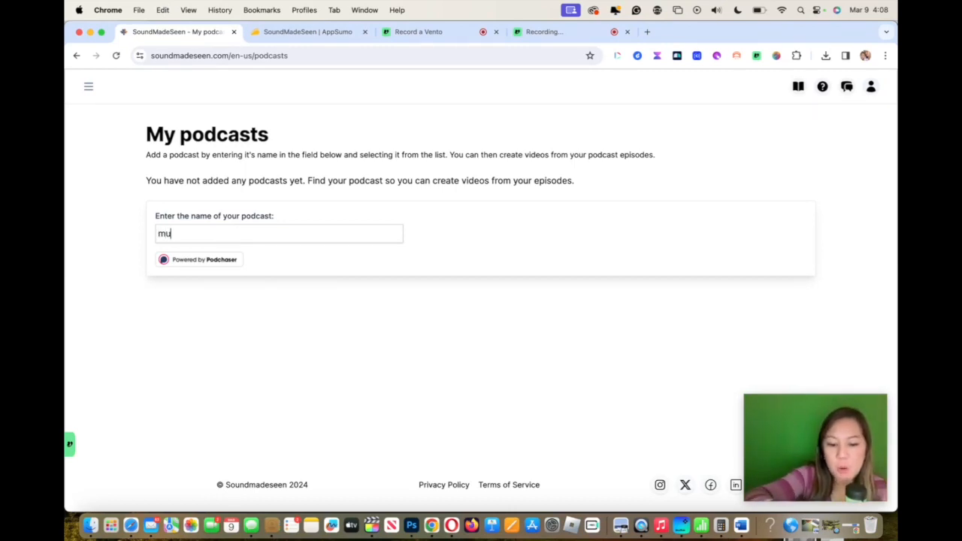
{"action": "type", "text": "rde"}
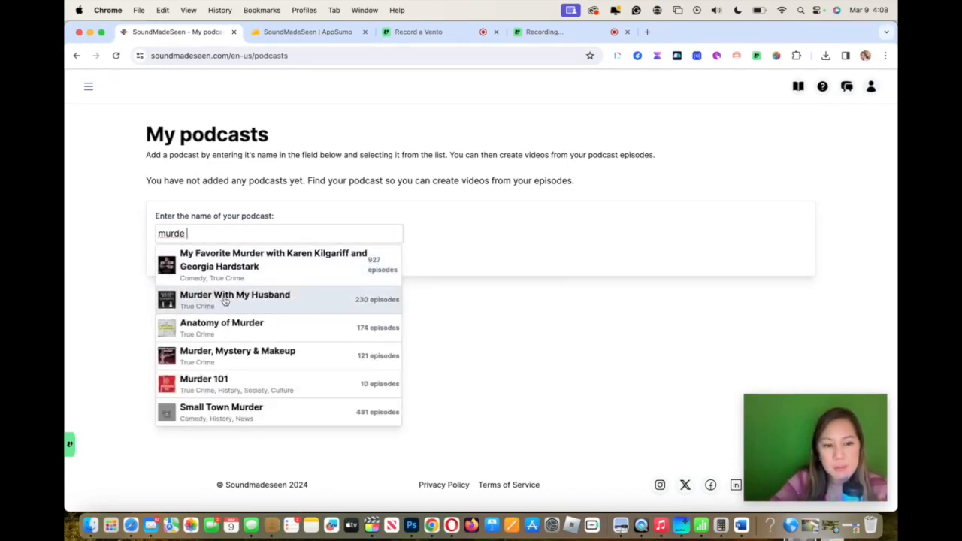
{"action": "left_click", "coordinate": [240, 386]}
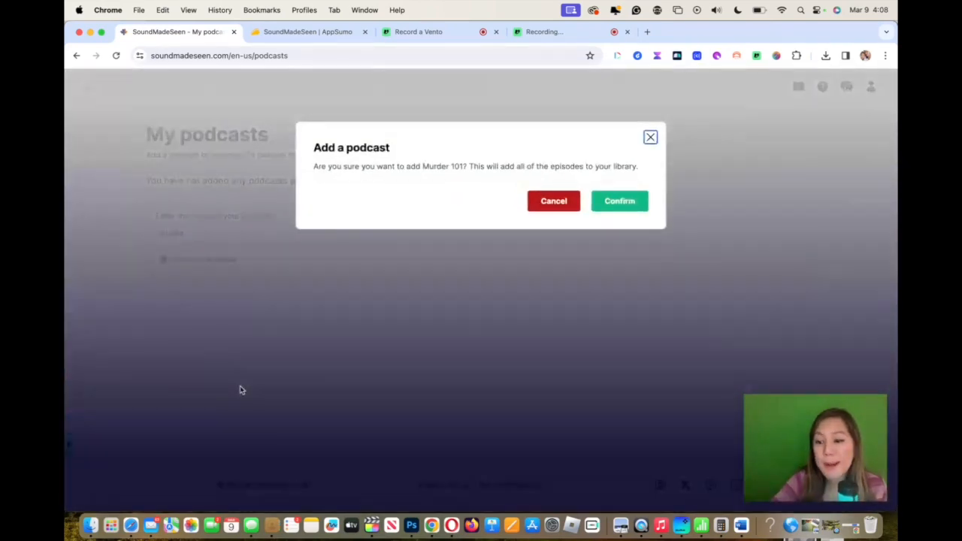
{"action": "left_click", "coordinate": [620, 204]}
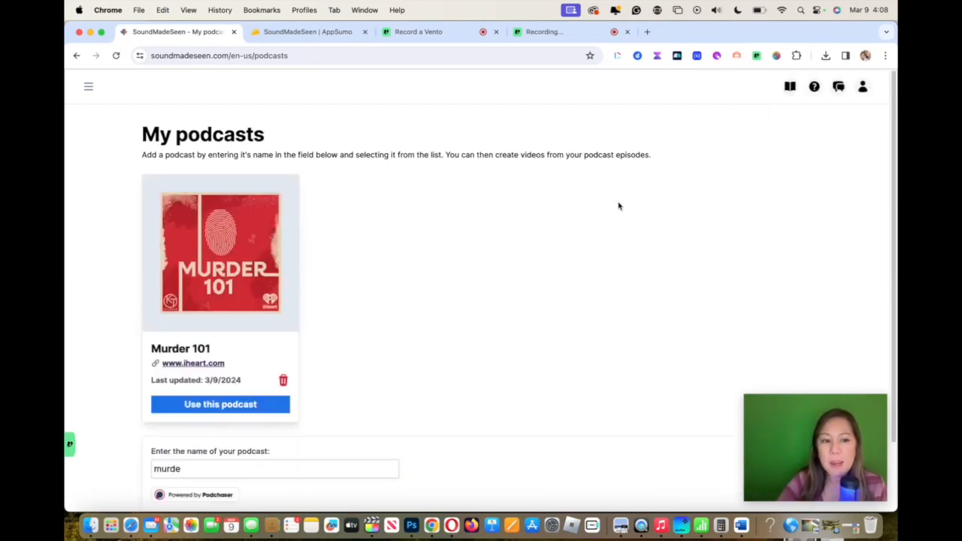
Open the Murder 101 episodes and use the episode "A New Plan" as the audio source.
{"action": "left_click", "coordinate": [224, 407]}
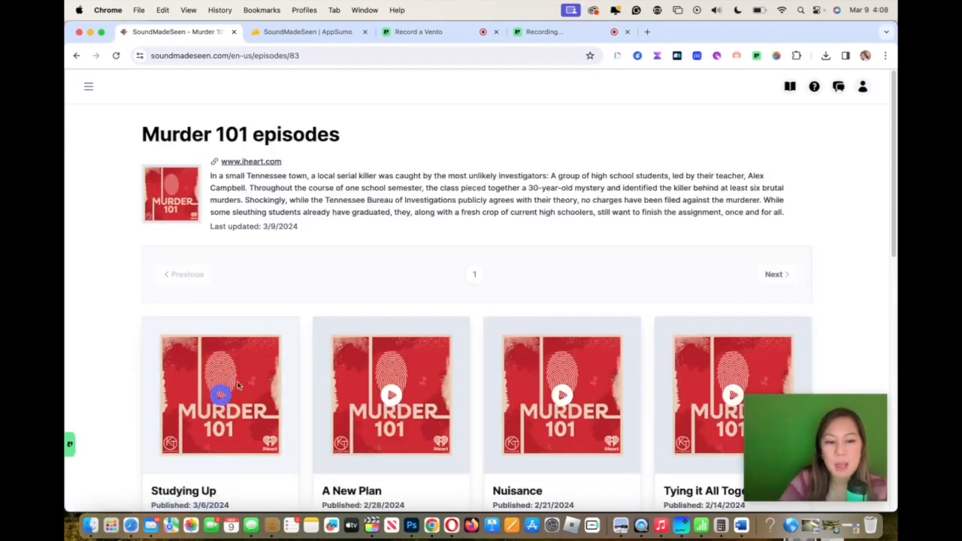
{"action": "left_click_drag", "start_coordinate": [893, 188], "coordinate": [876, 285]}
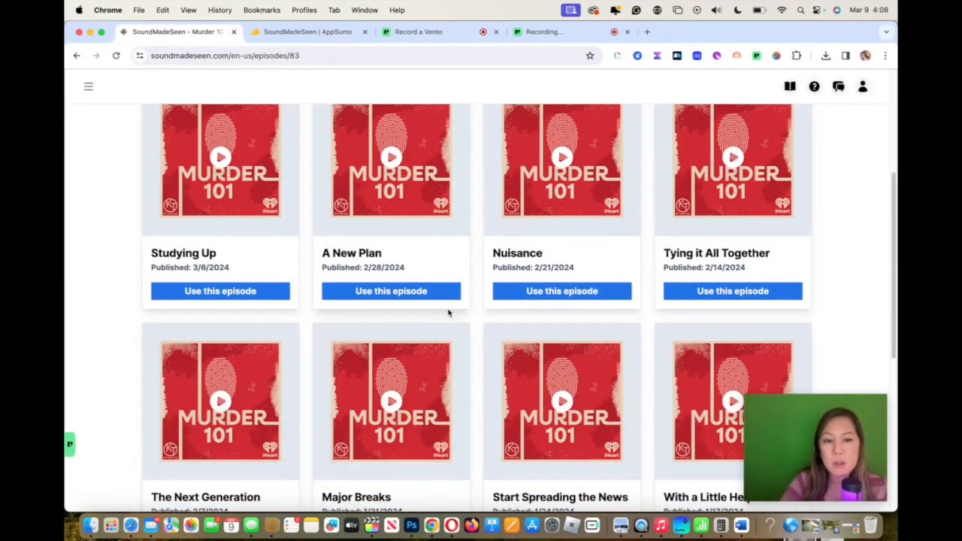
{"action": "left_click", "coordinate": [417, 291]}
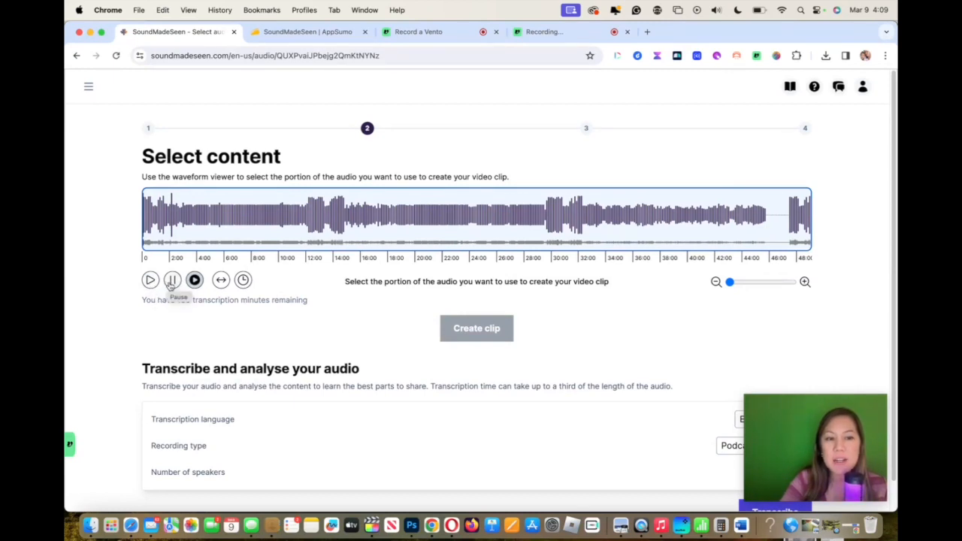
Select the episode's entire audio and view the start and end timecode entry without applying any timecodes.
{"action": "left_click", "coordinate": [221, 280]}
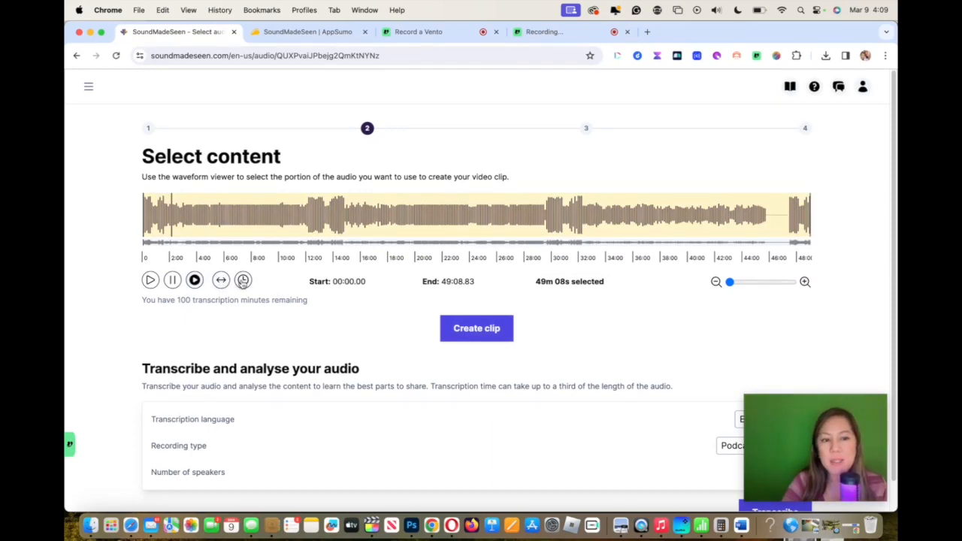
{"action": "left_click", "coordinate": [242, 281]}
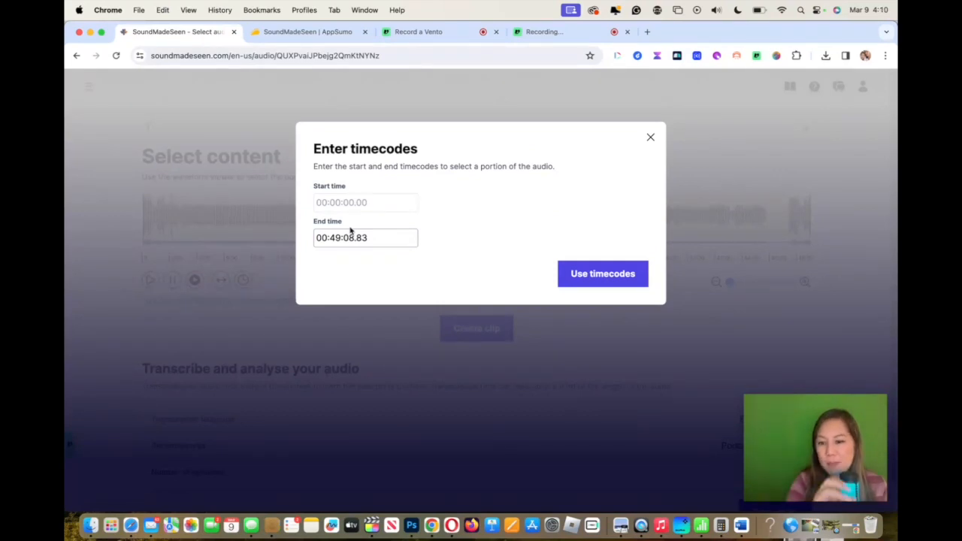
{"action": "left_click", "coordinate": [650, 137]}
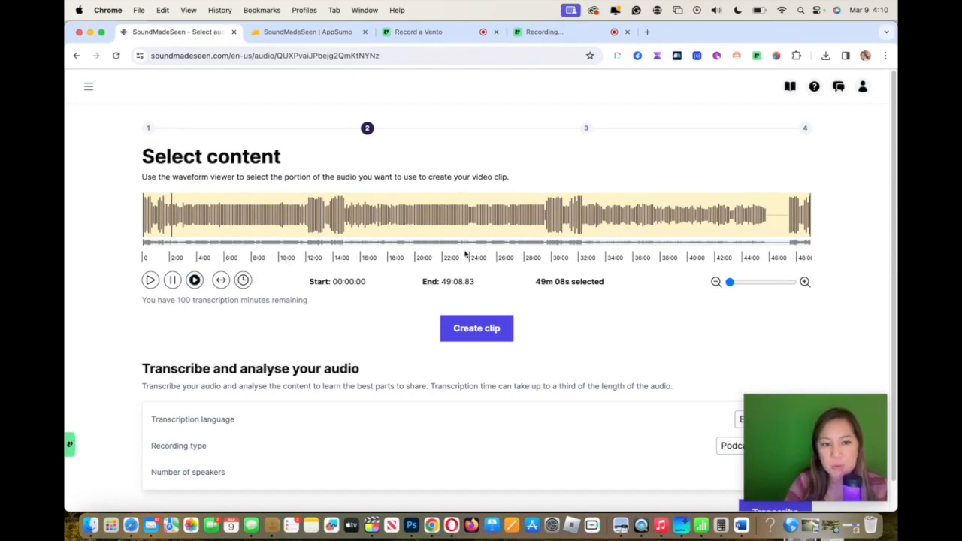
Narrow the waveform selection to about 09:57 through 26:07 and create a clip from it.
{"action": "mouse_move", "coordinate": [150, 226]}
{"action": "left_mouse_down"}
{"action": "mouse_move", "coordinate": [408, 239]}
{"action": "mouse_move", "coordinate": [281, 254]}
{"action": "left_mouse_up"}
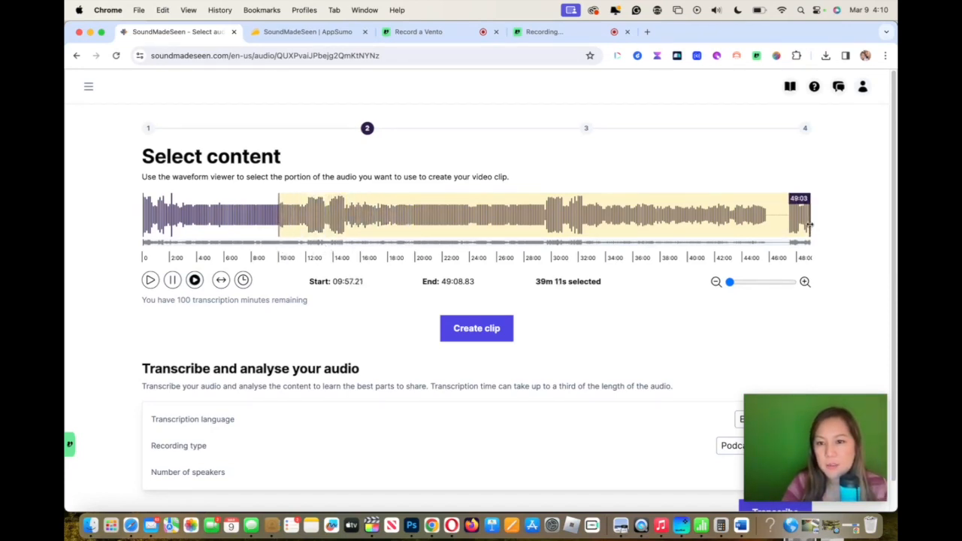
{"action": "left_click_drag", "start_coordinate": [809, 224], "coordinate": [499, 248]}
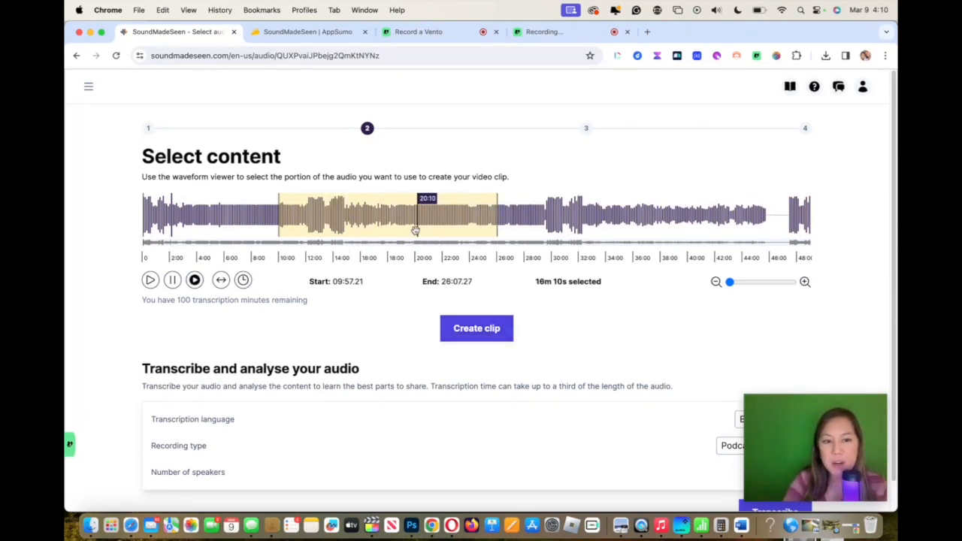
{"action": "left_click", "coordinate": [472, 328]}
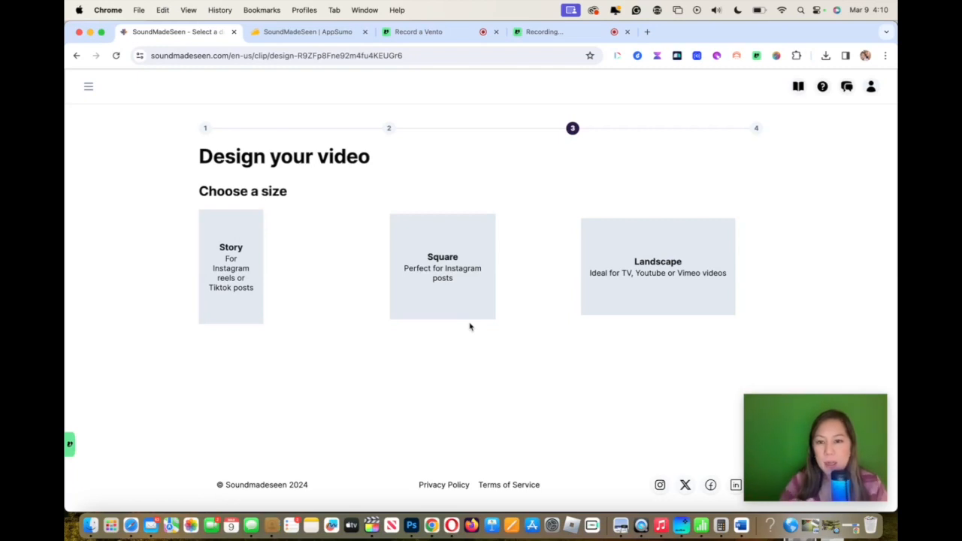
Choose the Square video size and start making a custom design instead of using a template.
{"action": "left_click", "coordinate": [462, 315]}
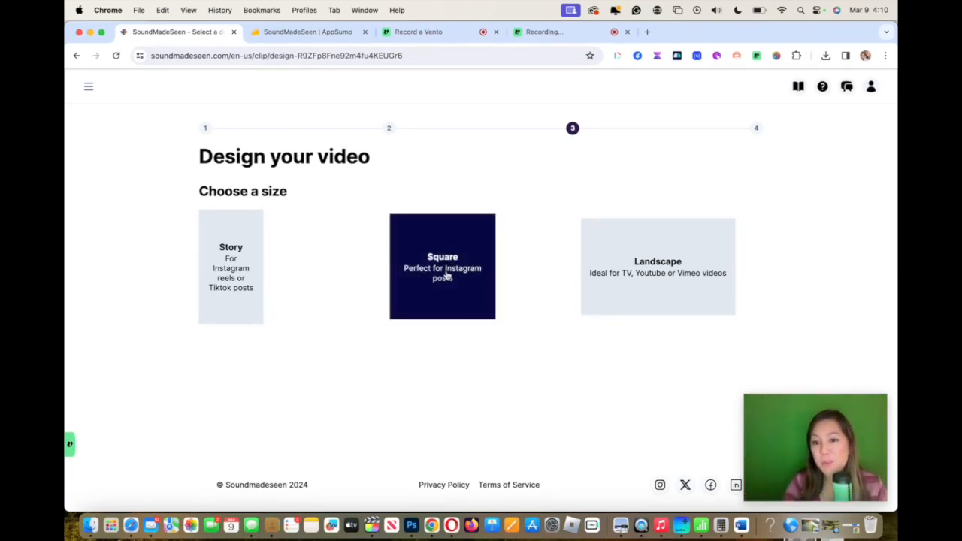
{"action": "left_click", "coordinate": [661, 286]}
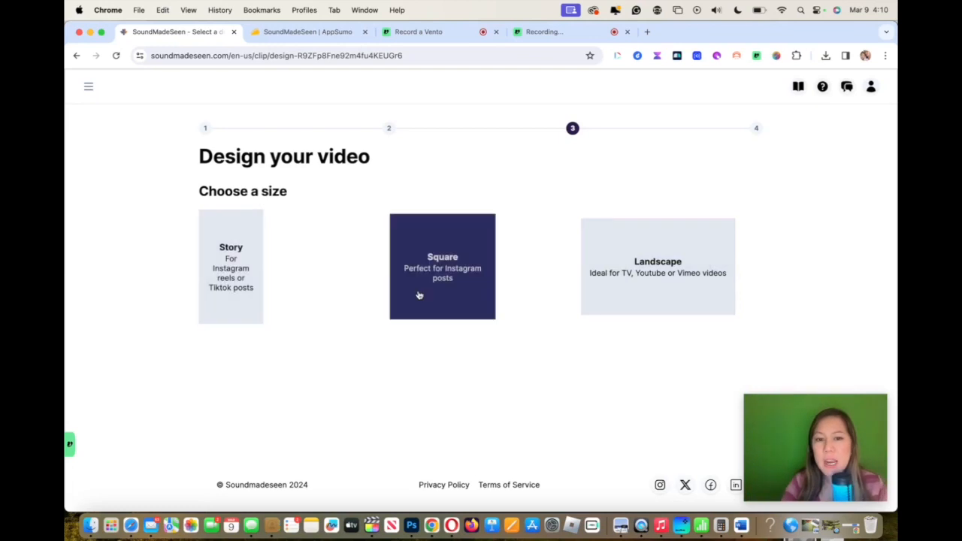
{"action": "left_click", "coordinate": [439, 304]}
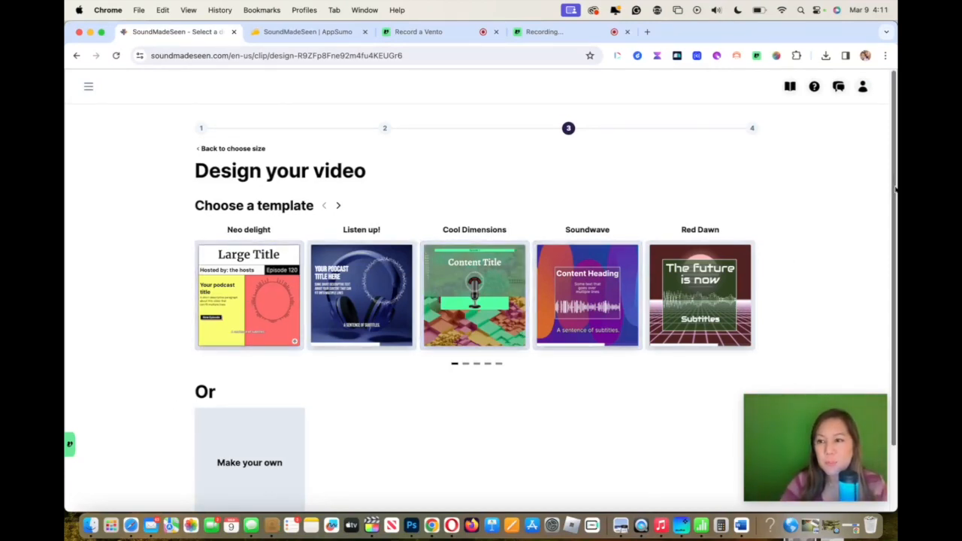
{"action": "left_click_drag", "start_coordinate": [894, 189], "coordinate": [893, 236]}
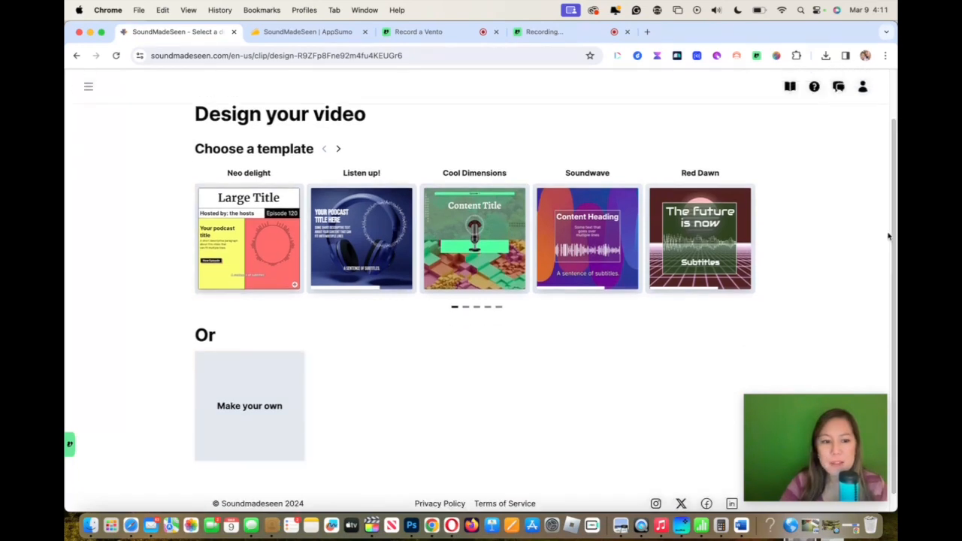
{"action": "left_click", "coordinate": [274, 409]}
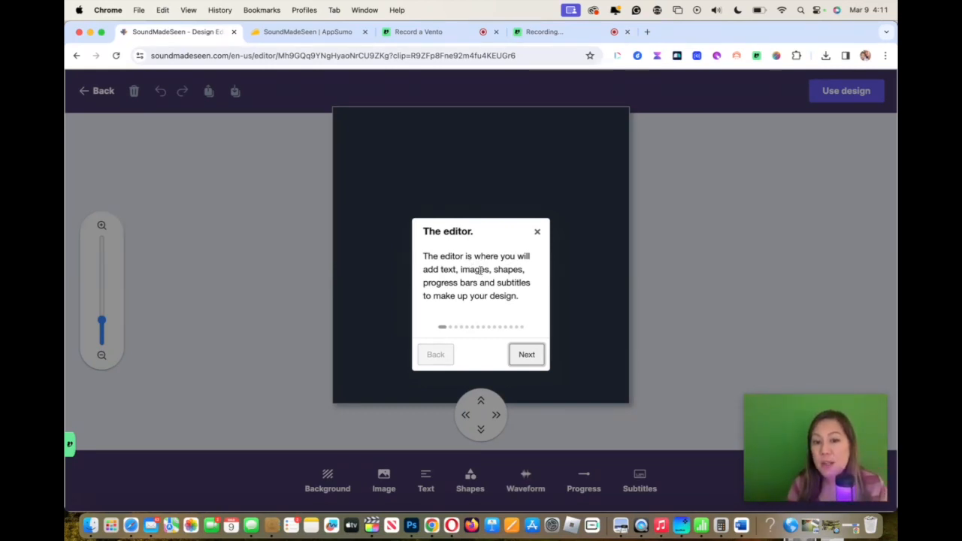
Read the editor tour's explanations of the canvas, the move and zoom tools, and the tools for adding design elements.
{"action": "left_click", "coordinate": [527, 355]}
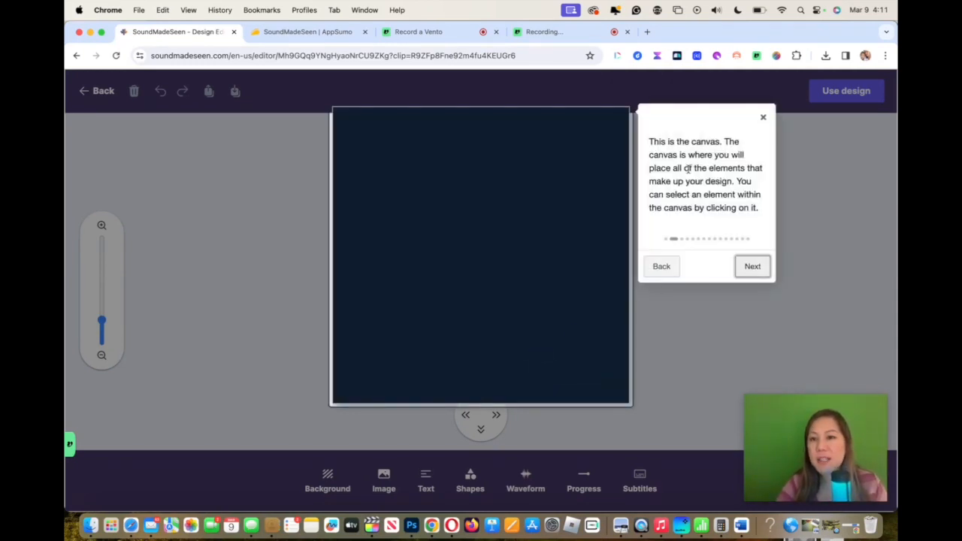
{"action": "left_click", "coordinate": [764, 268]}
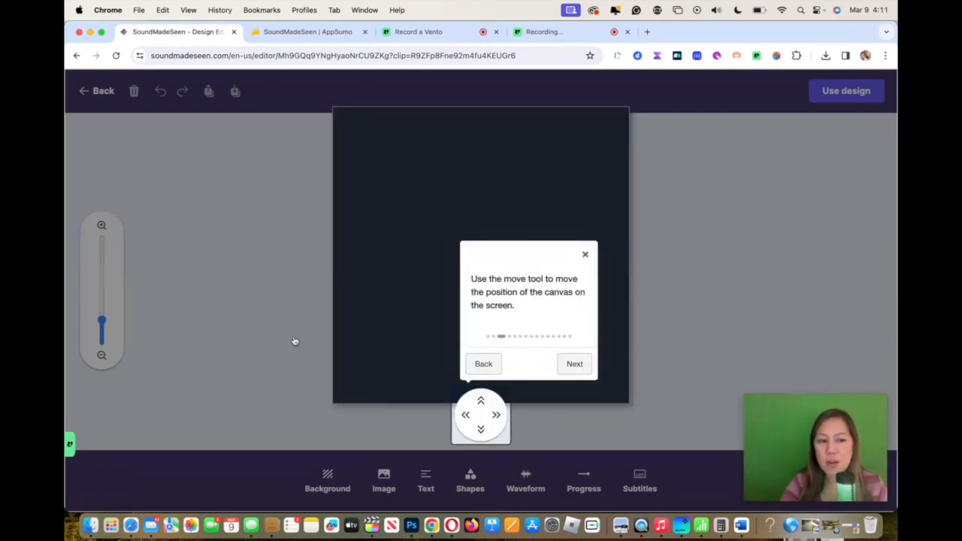
{"action": "left_click", "coordinate": [577, 367]}
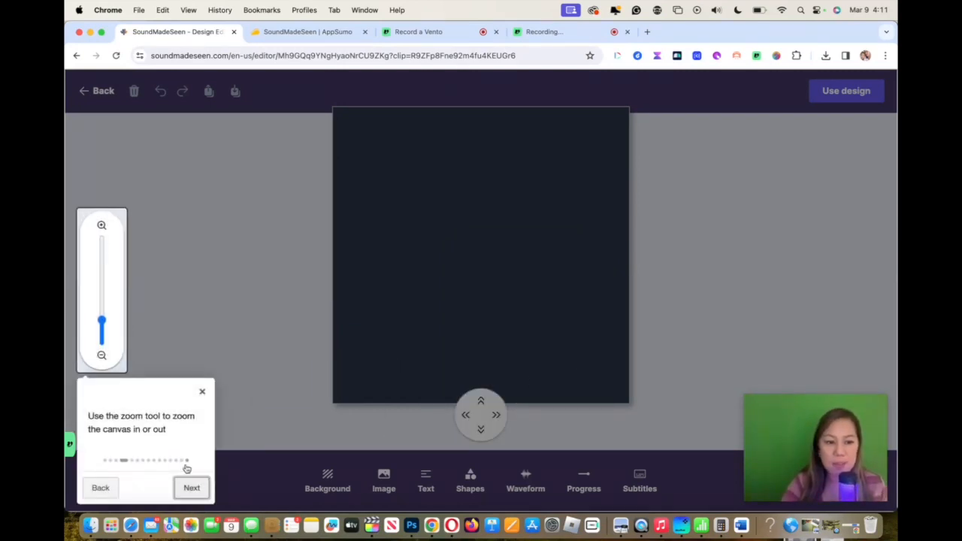
{"action": "left_click", "coordinate": [193, 487]}
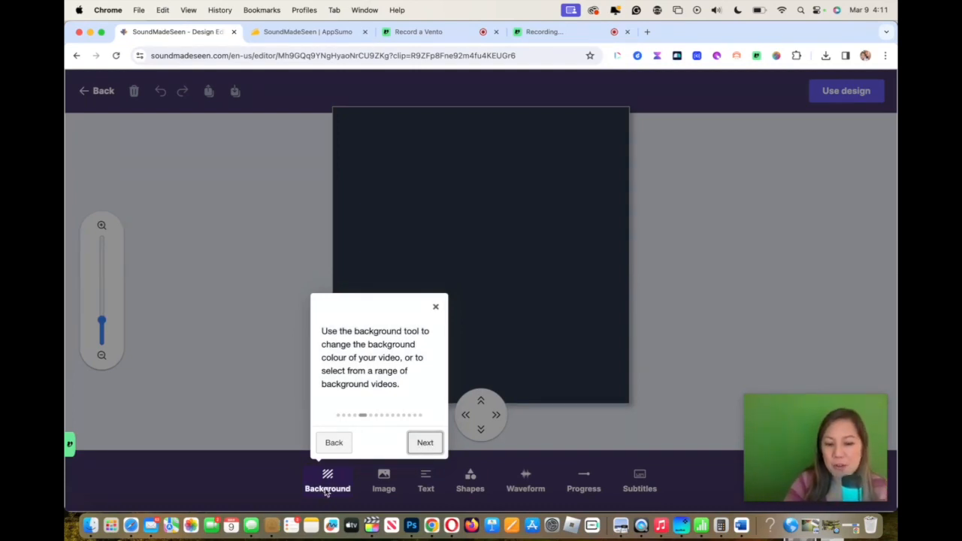
{"action": "left_click", "coordinate": [422, 446]}
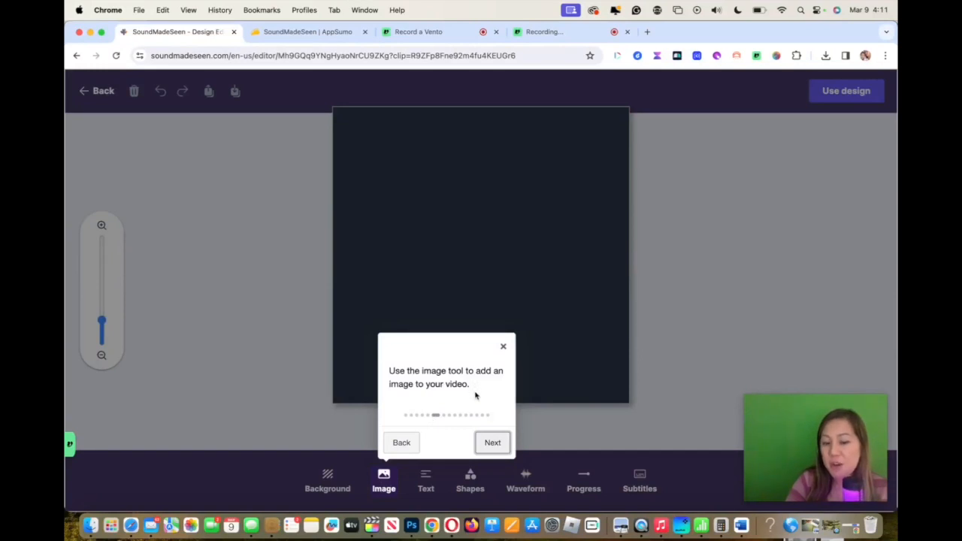
{"action": "left_click", "coordinate": [493, 444]}
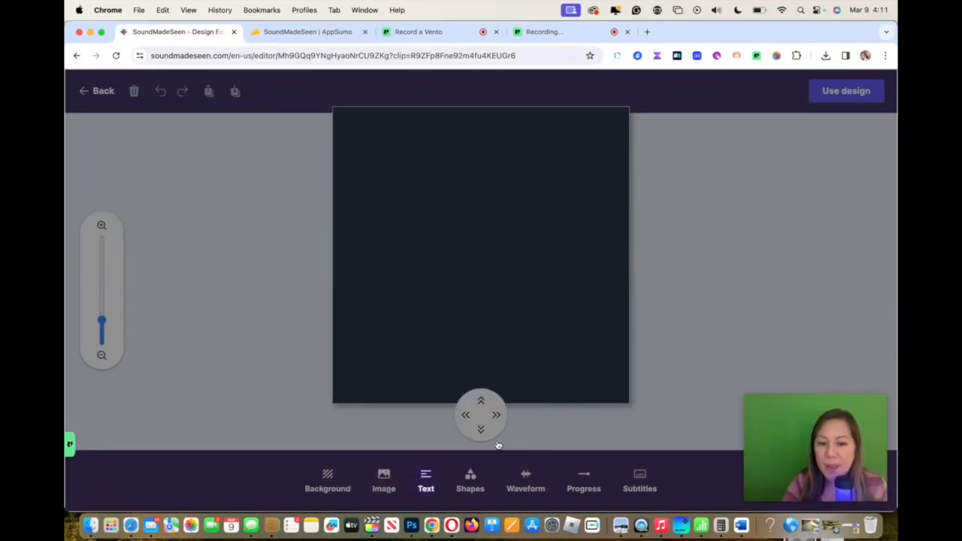
{"action": "left_click", "coordinate": [535, 446]}
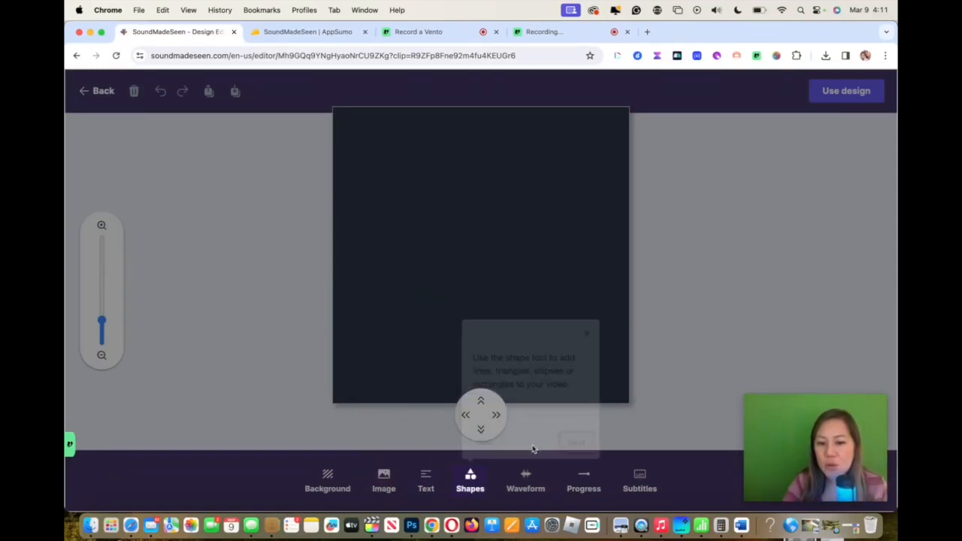
{"action": "left_click", "coordinate": [565, 444]}
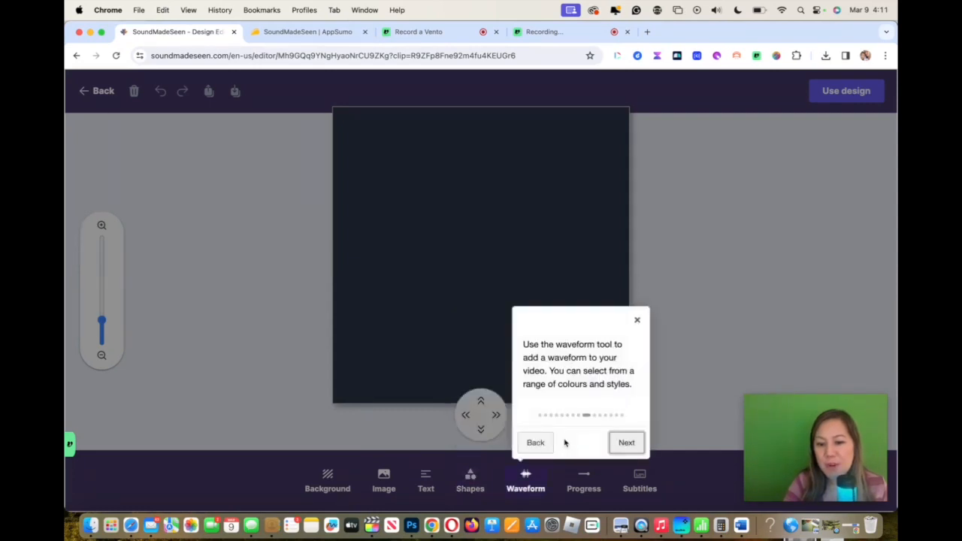
{"action": "left_click", "coordinate": [626, 441]}
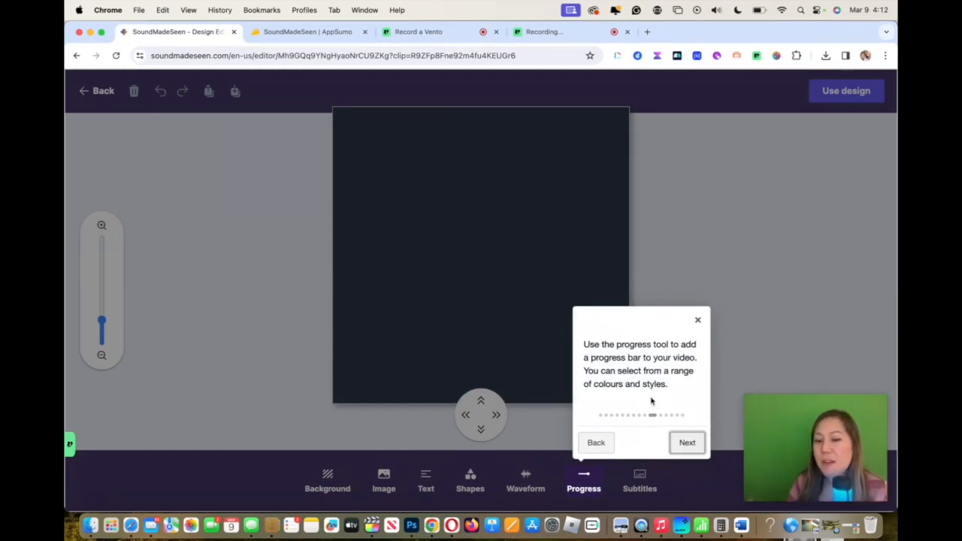
{"action": "left_click", "coordinate": [687, 442]}
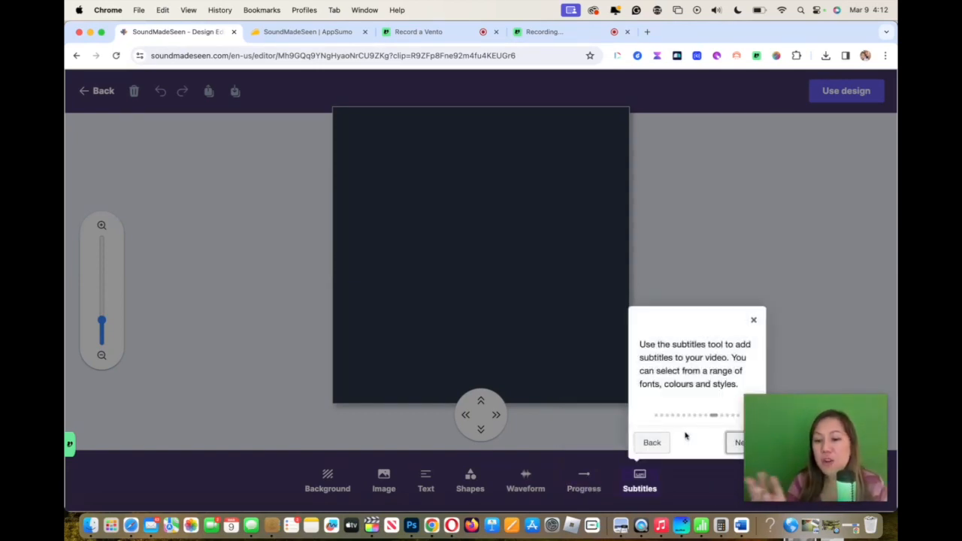
Go through the tour's remaining explanations of deleting, layer order and saving the design, and finish the tour.
{"action": "left_click", "coordinate": [733, 444]}
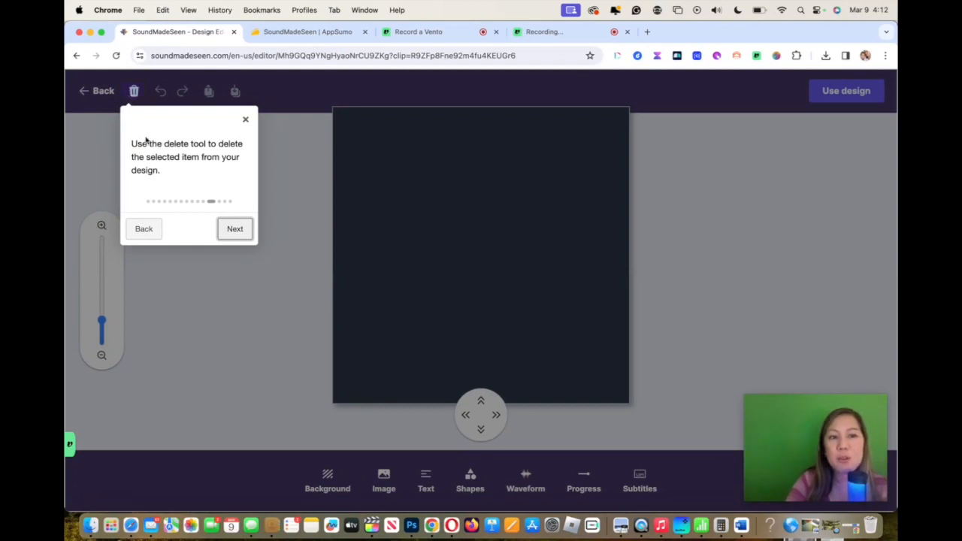
{"action": "left_click", "coordinate": [235, 229]}
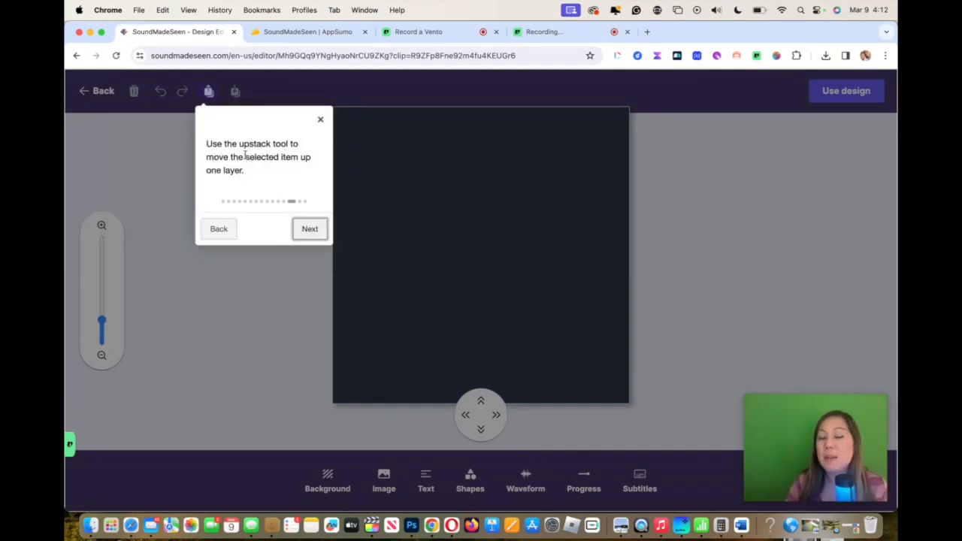
{"action": "left_click", "coordinate": [322, 232]}
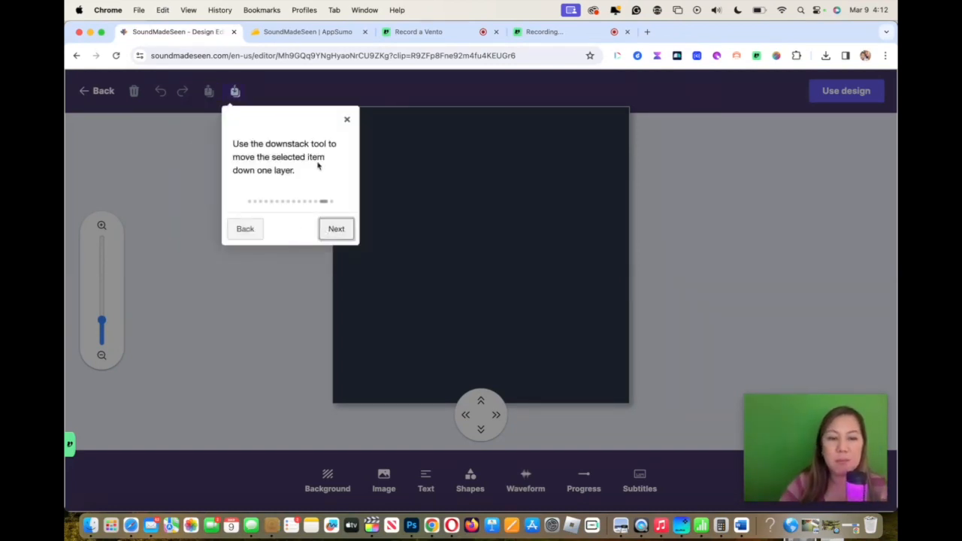
{"action": "left_click", "coordinate": [335, 228]}
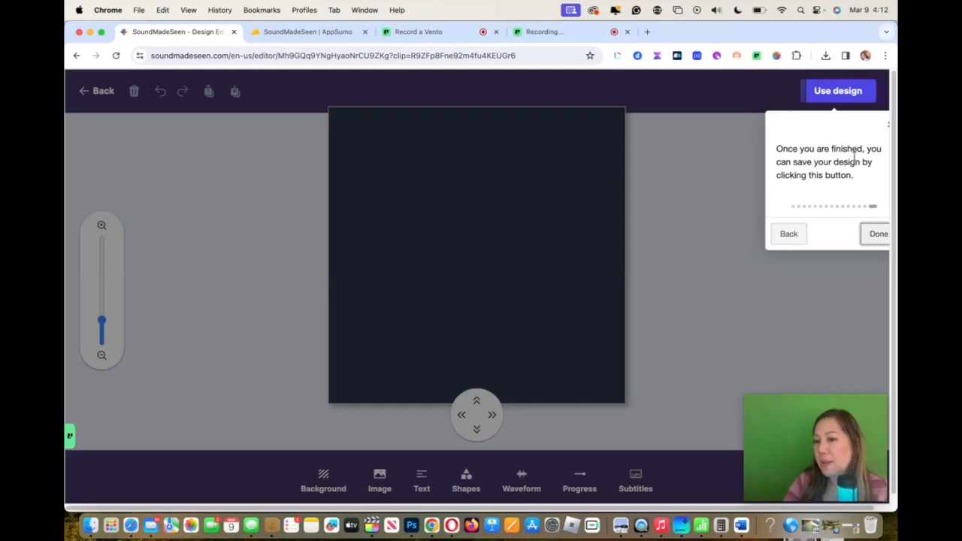
{"action": "left_click", "coordinate": [878, 236]}
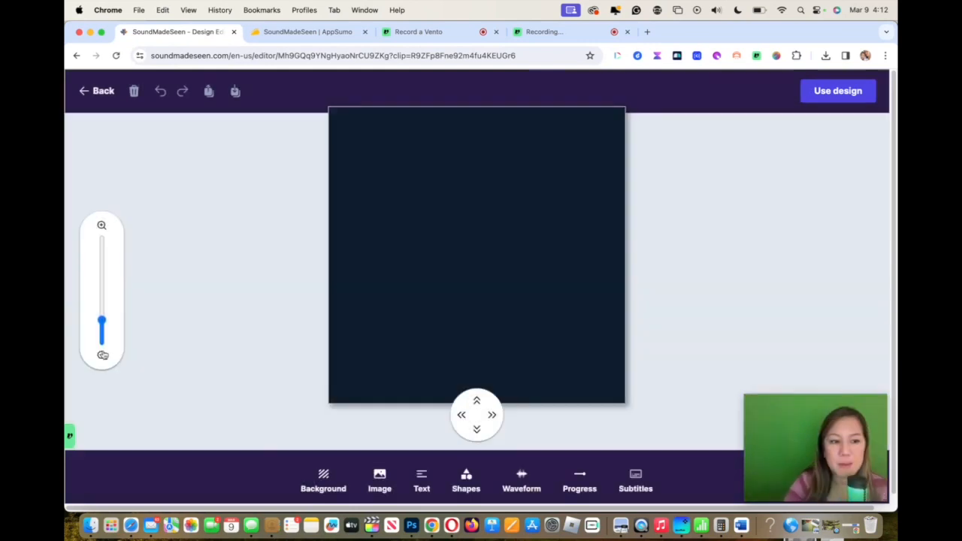
{"action": "left_click", "coordinate": [102, 225]}
{"action": "left_click", "coordinate": [102, 356]}
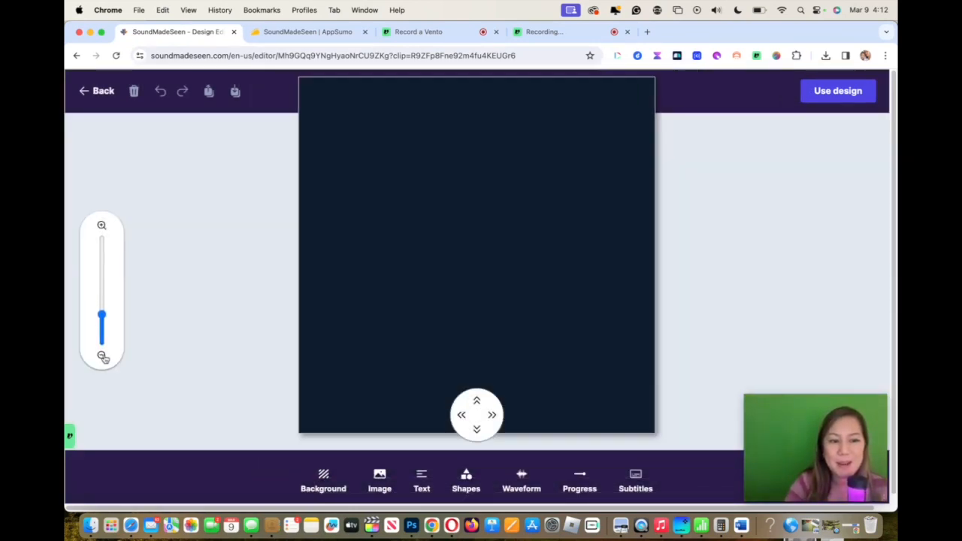
{"action": "left_click", "coordinate": [462, 414]}
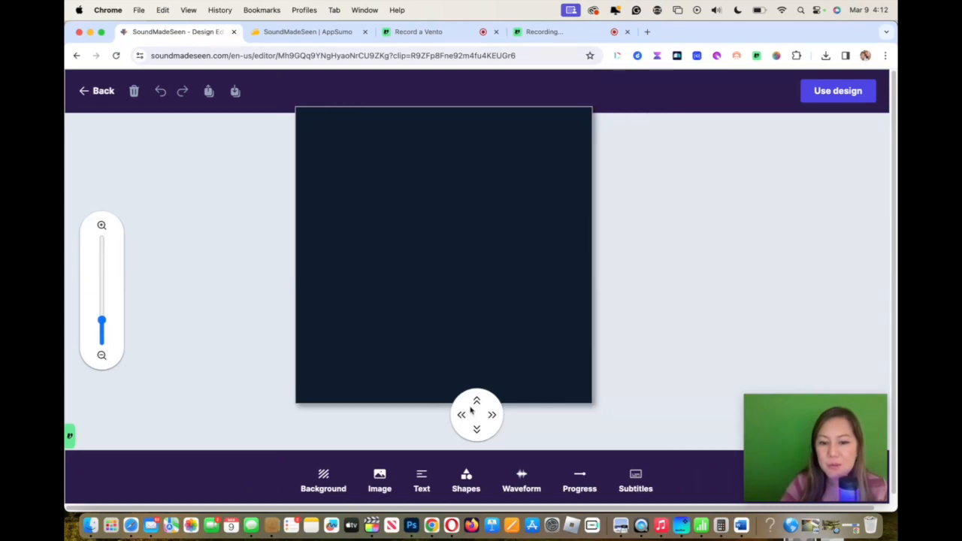
{"action": "left_click", "coordinate": [492, 414]}
{"action": "left_click", "coordinate": [492, 414]}
Set the design's moving background to the Purple Punch variant of Building blocks.
{"action": "left_click", "coordinate": [319, 476]}
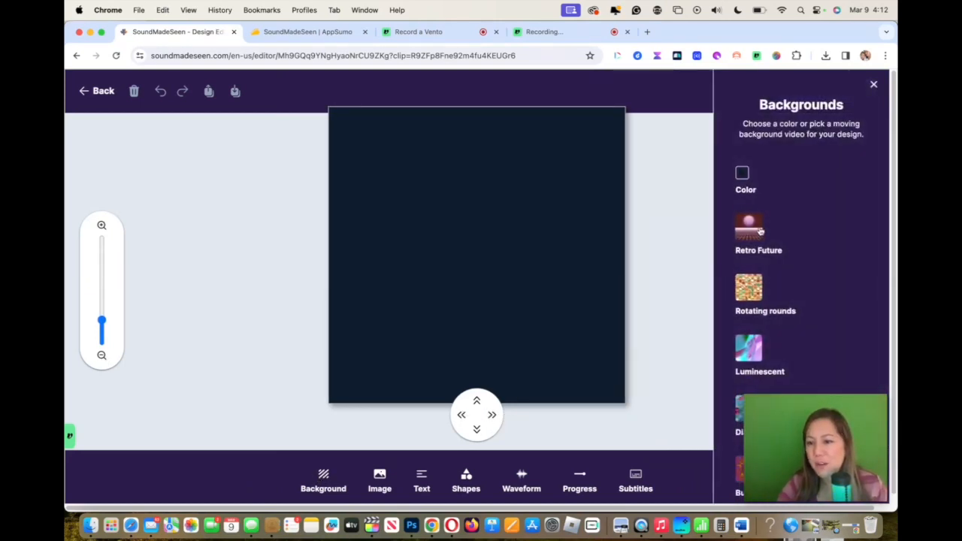
{"action": "scroll", "coordinate": [894, 171], "scroll_direction": "down", "scroll_amount": 1}
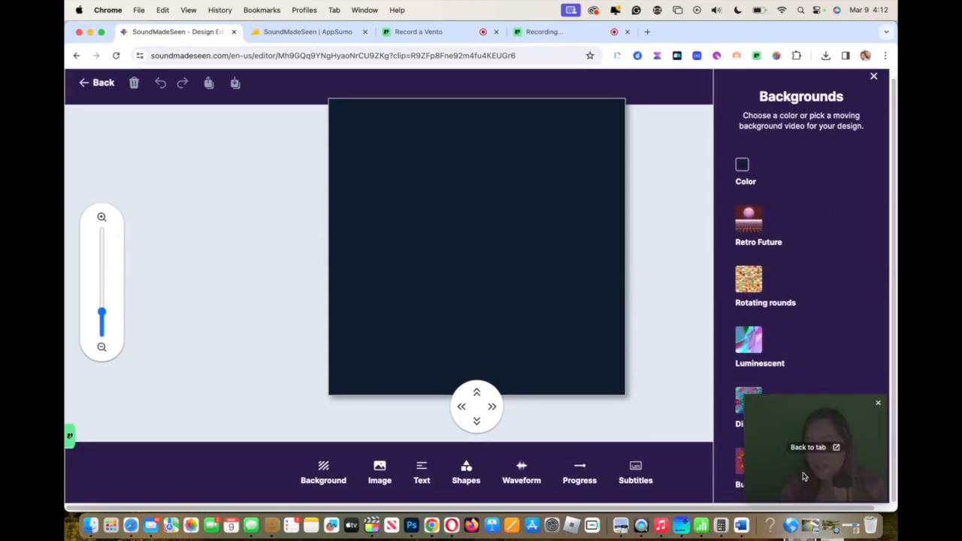
{"action": "left_click_drag", "start_coordinate": [782, 413], "coordinate": [104, 434]}
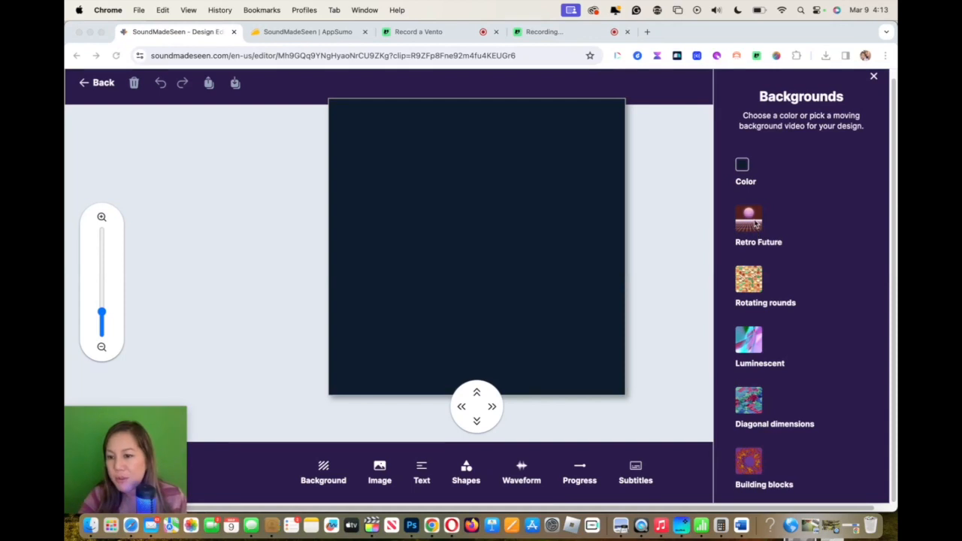
{"action": "left_click", "coordinate": [892, 305]}
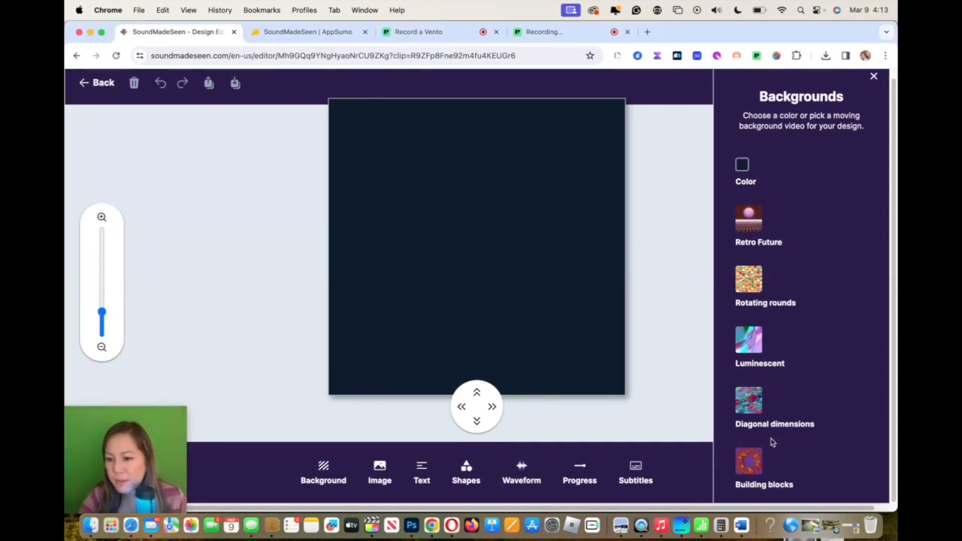
{"action": "left_click", "coordinate": [754, 458]}
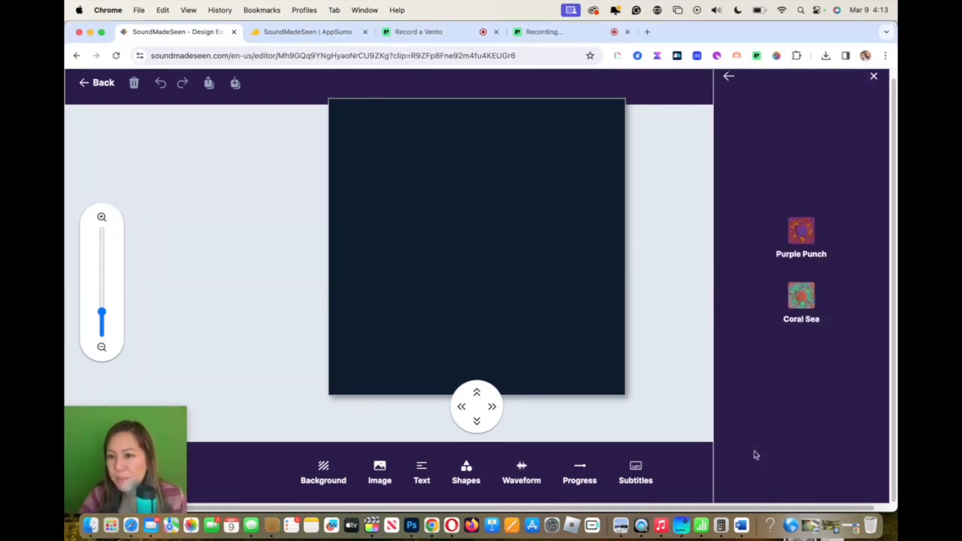
{"action": "left_click", "coordinate": [801, 239]}
Generate images from the prompt "show an a lady in fear and running away at night" and add the one with the full moon.
{"action": "left_click", "coordinate": [380, 472]}
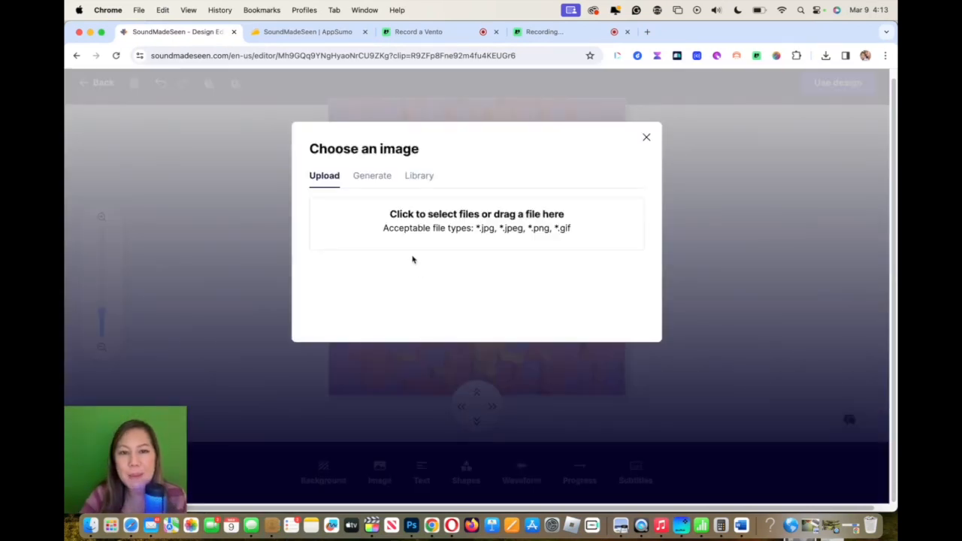
{"action": "left_click", "coordinate": [359, 179]}
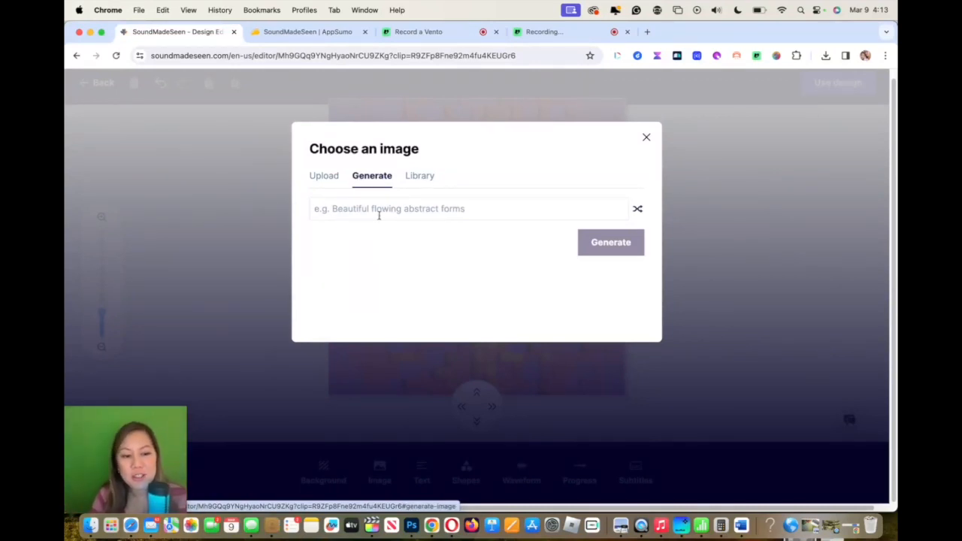
{"action": "left_click", "coordinate": [418, 177]}
{"action": "left_click", "coordinate": [367, 182]}
{"action": "left_click", "coordinate": [365, 207]}
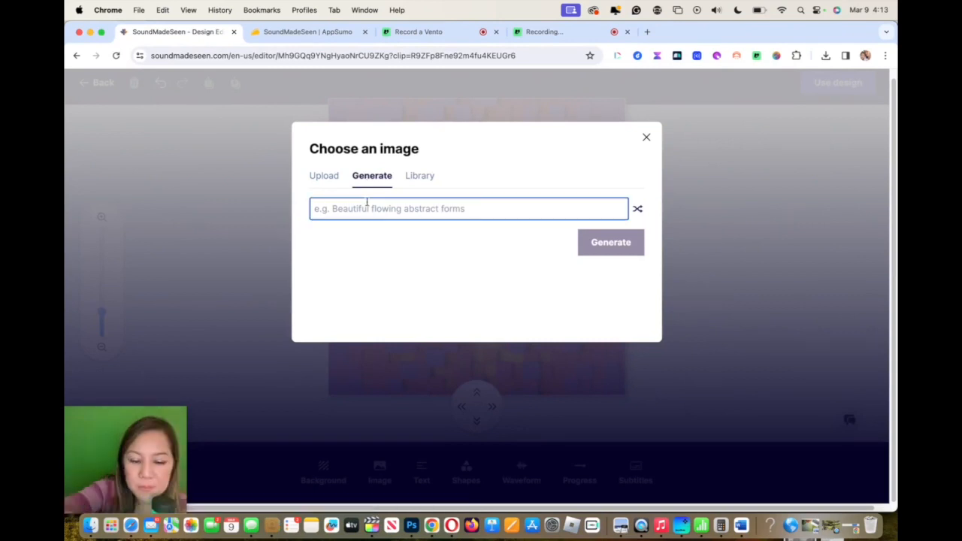
{"action": "type", "text": "show an a la"}
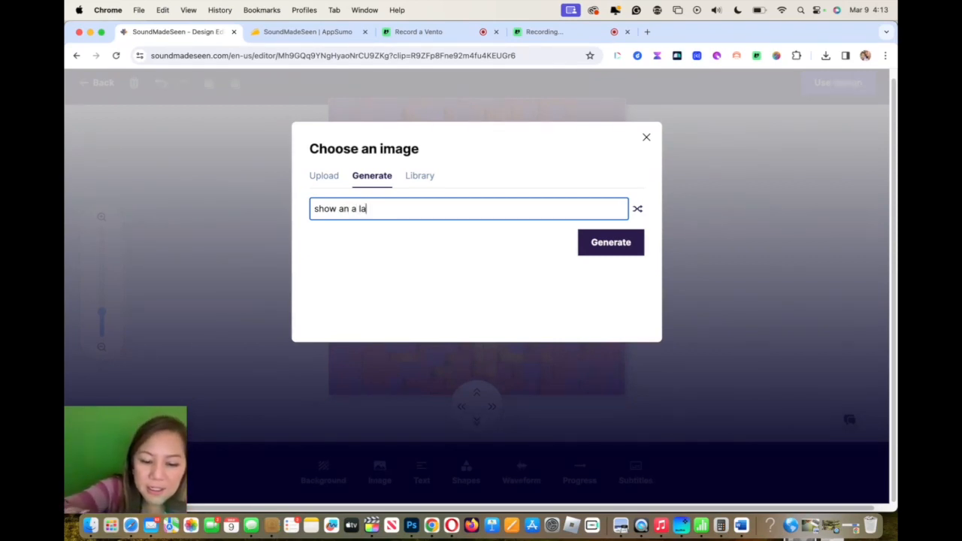
{"action": "type", "text": "b"}
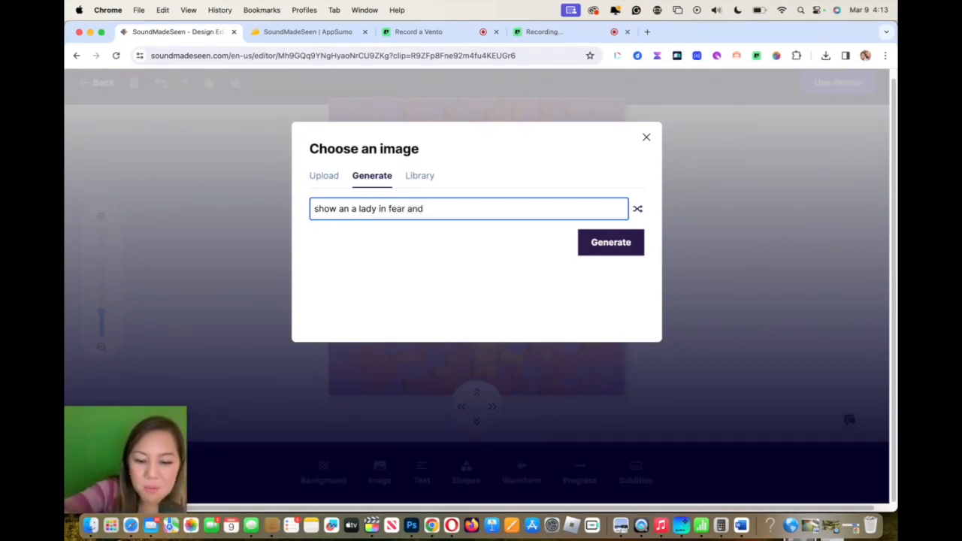
{"action": "type", "text": "unning"}
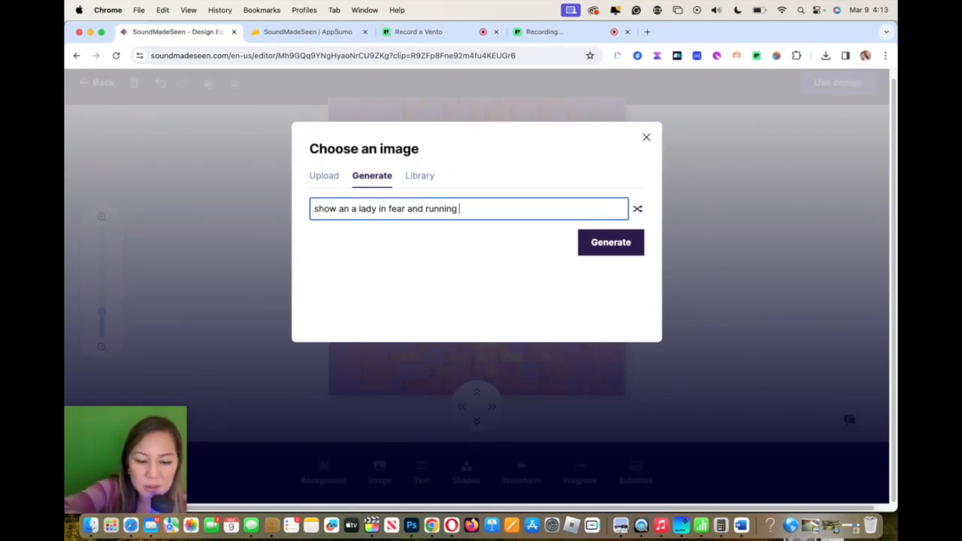
{"action": "type", "text": " awa"}
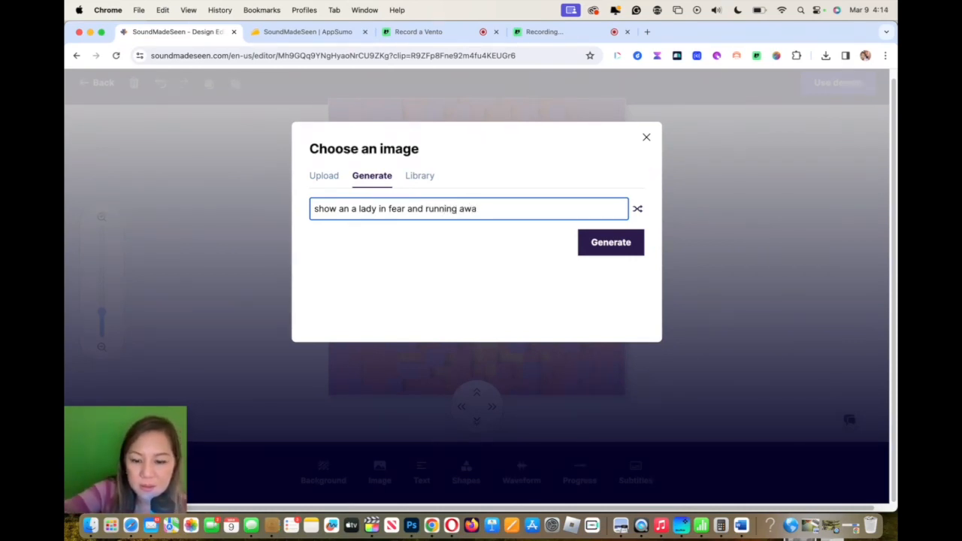
{"action": "type", "text": "y at night"}
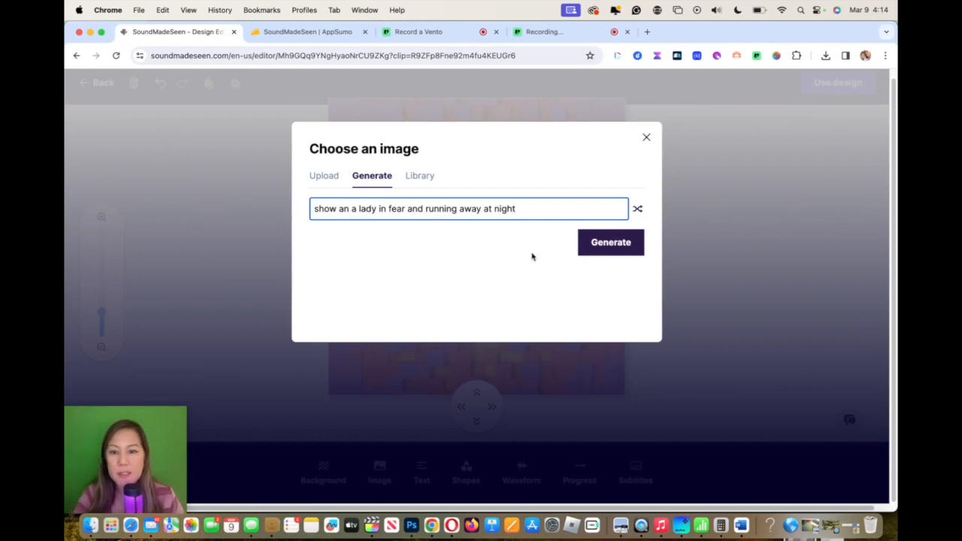
{"action": "left_click", "coordinate": [614, 250]}
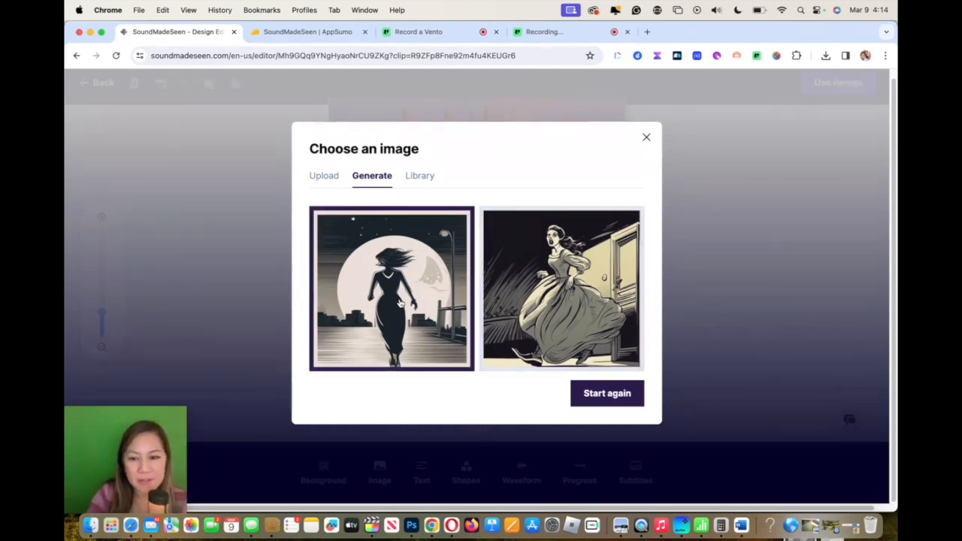
{"action": "left_click", "coordinate": [400, 302]}
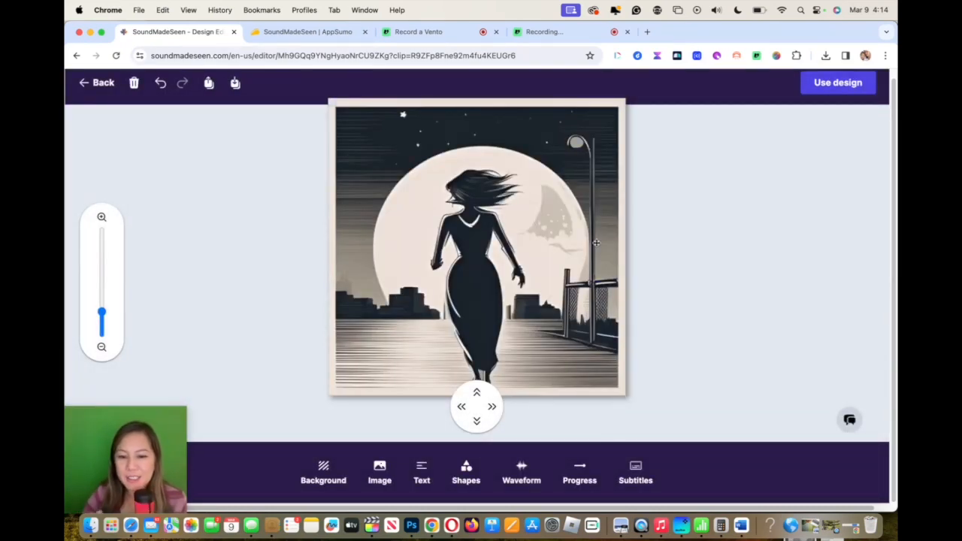
Add a text element to the design and set its wording to "Murder 101".
{"action": "left_click", "coordinate": [423, 471]}
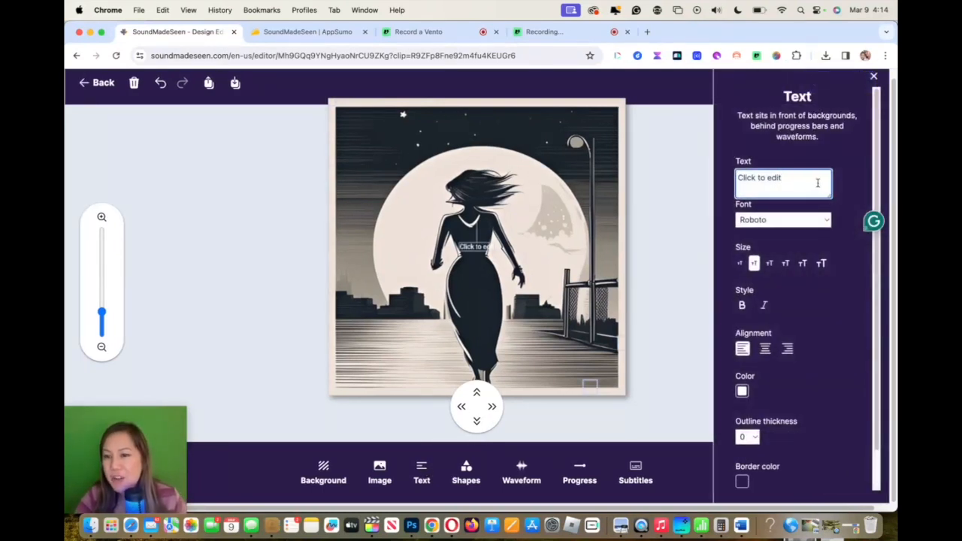
{"action": "key", "text": "super+a"}
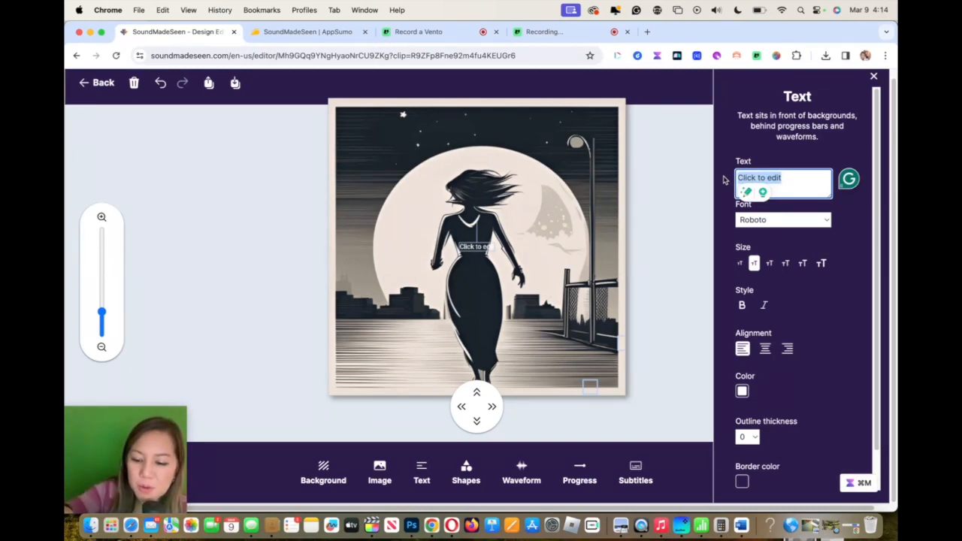
{"action": "key", "text": "BackSpace"}
{"action": "type", "text": "Murde"}
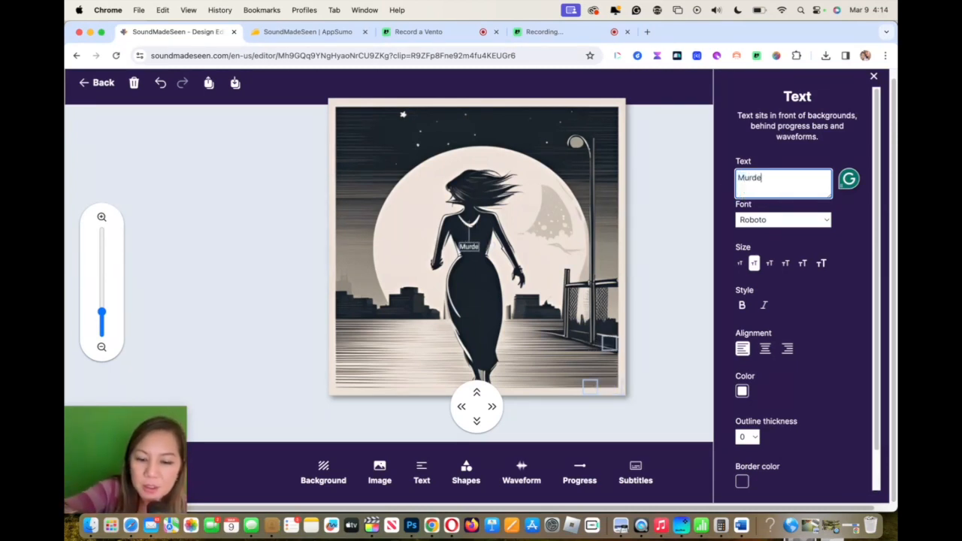
{"action": "type", "text": "r"}
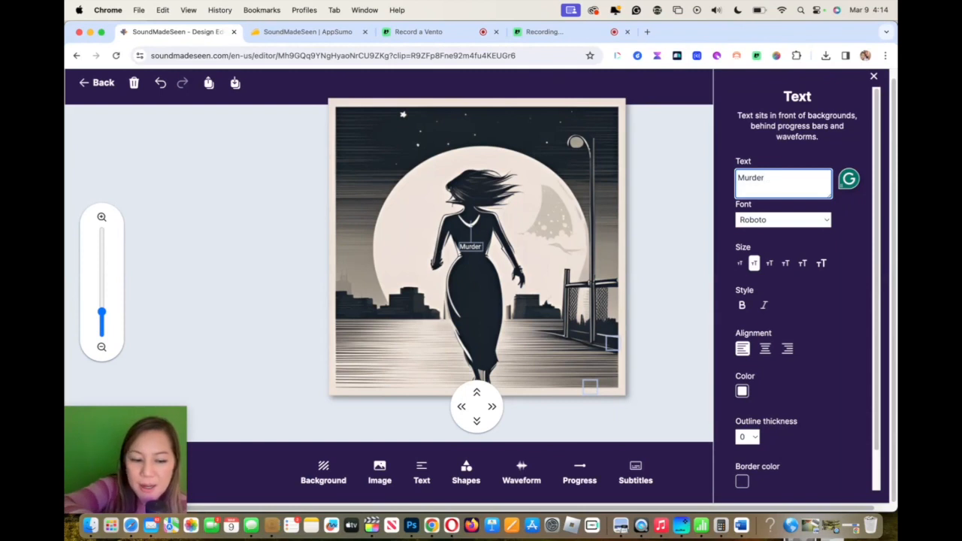
{"action": "type", "text": " 110"}
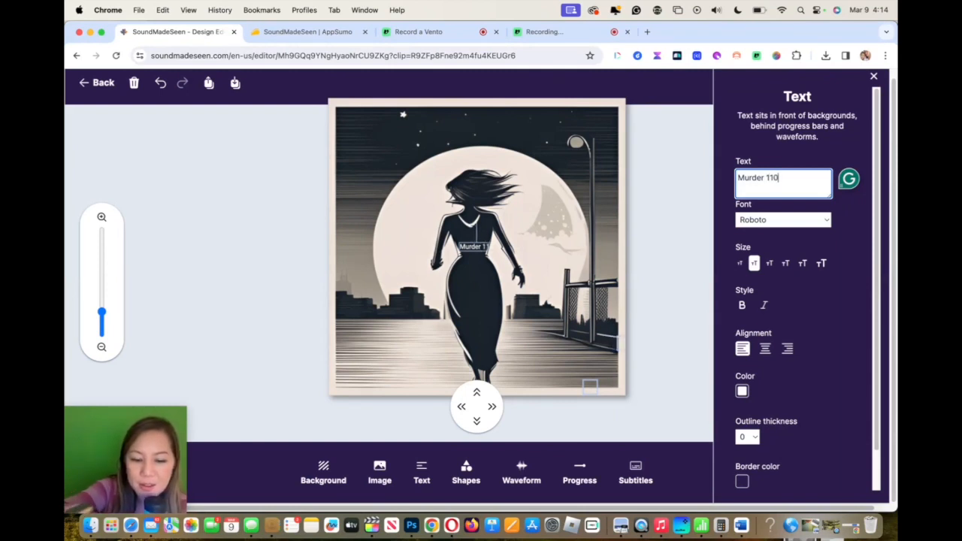
{"action": "key", "text": "BackSpace"}
{"action": "key", "text": "BackSpace"}
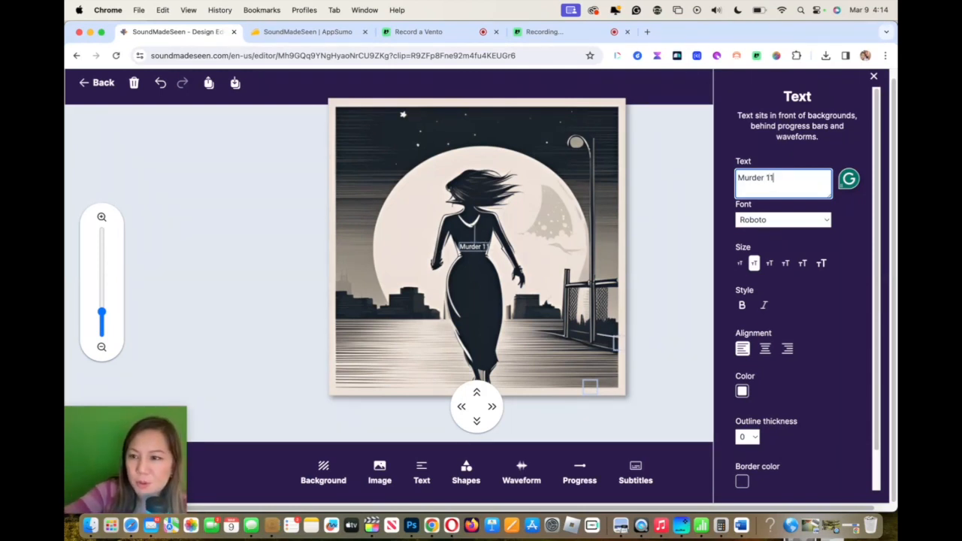
{"action": "type", "text": "01"}
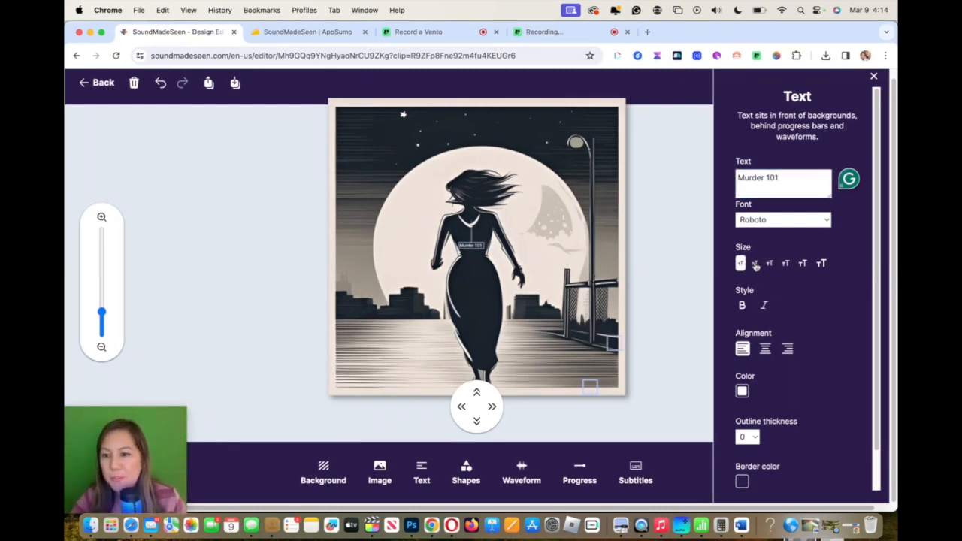
Format the Murder 101 title in the largest size, bold and center-aligned, and move it over the woman's lower legs.
{"action": "left_click", "coordinate": [819, 264]}
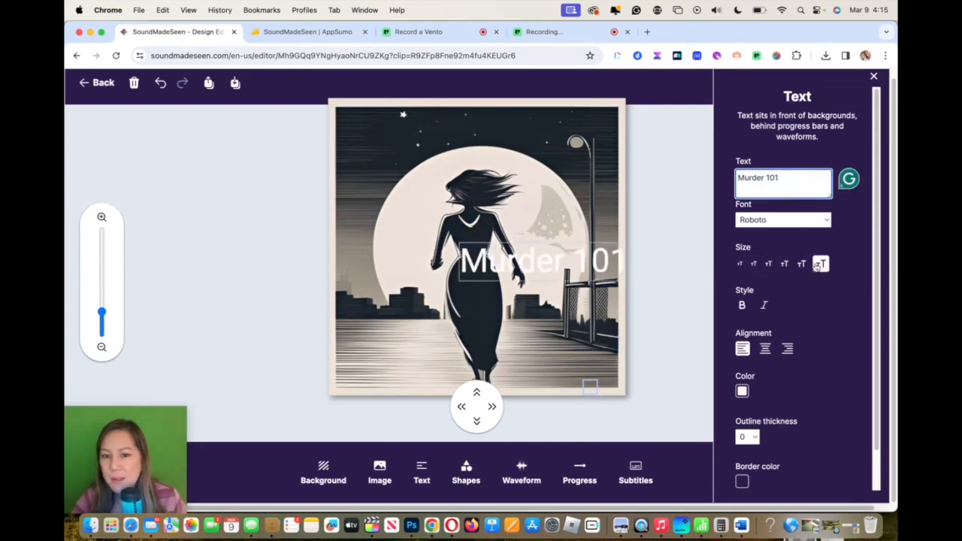
{"action": "left_click_drag", "start_coordinate": [558, 246], "coordinate": [493, 331]}
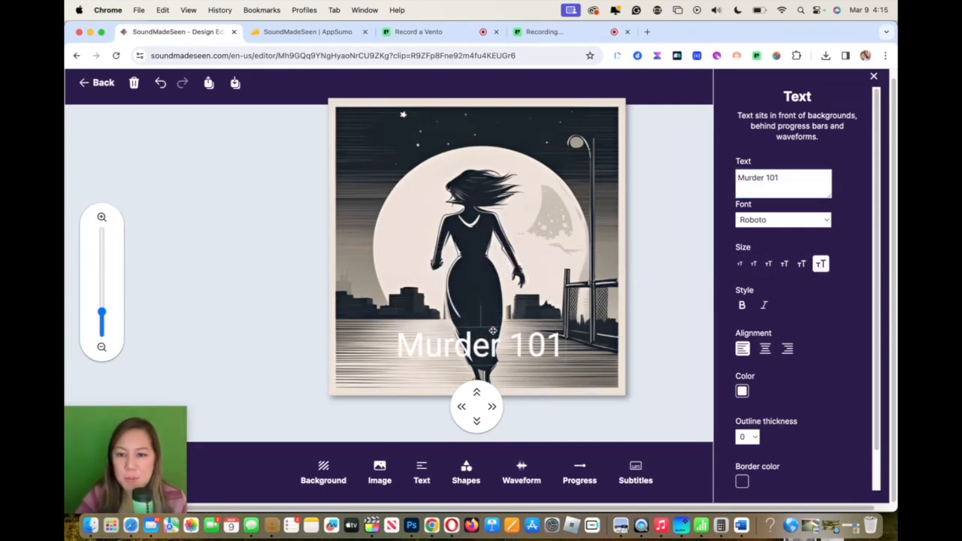
{"action": "left_click", "coordinate": [742, 307]}
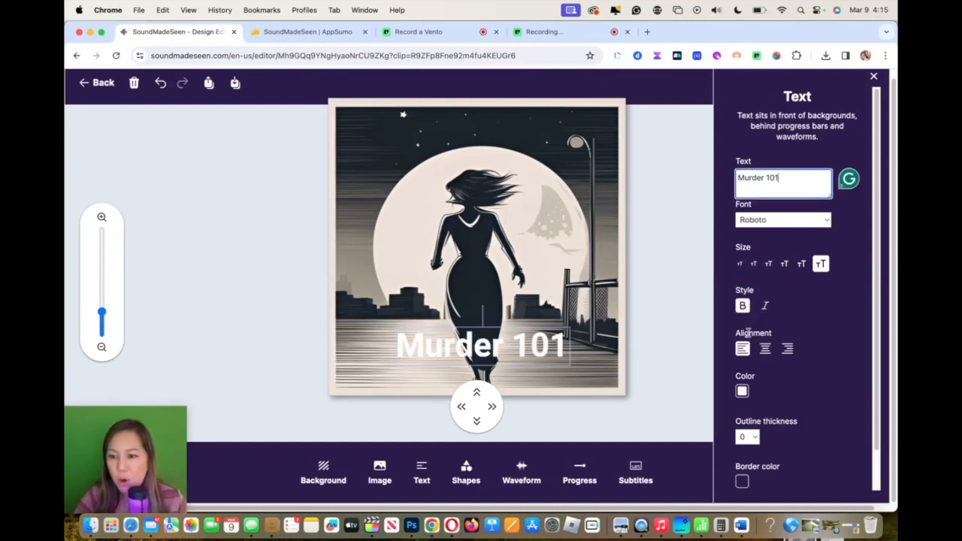
{"action": "left_click", "coordinate": [765, 348]}
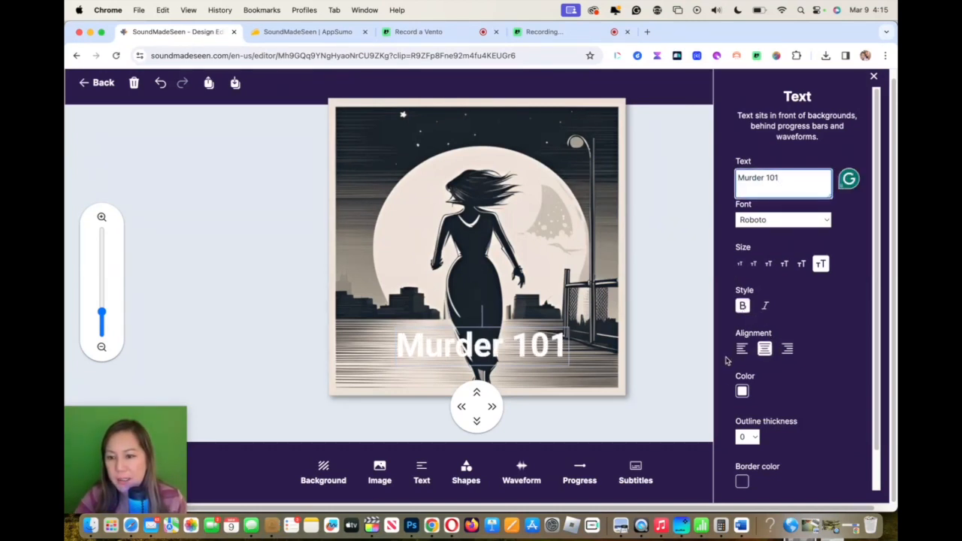
Color the Murder 101 title red (#FF1900).
{"action": "left_click", "coordinate": [742, 390]}
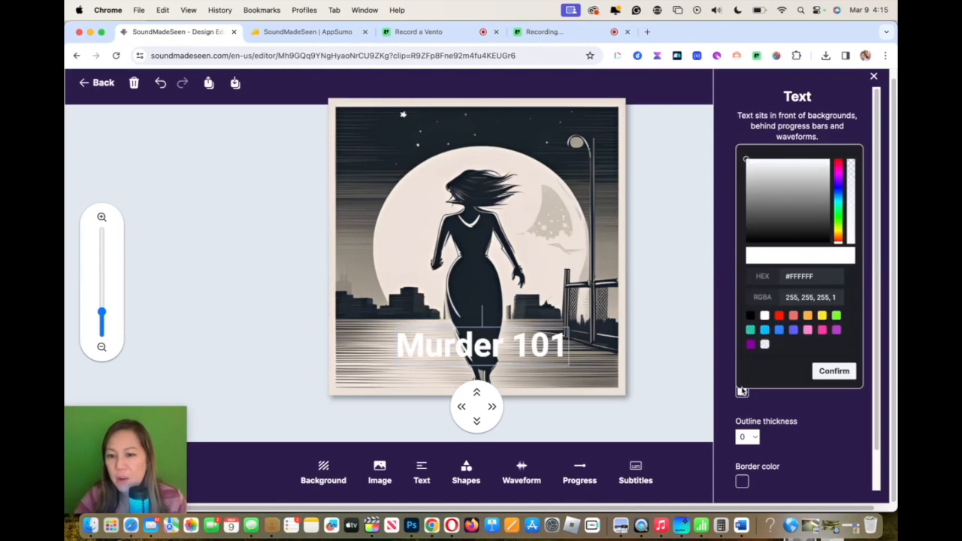
{"action": "left_click", "coordinate": [778, 315]}
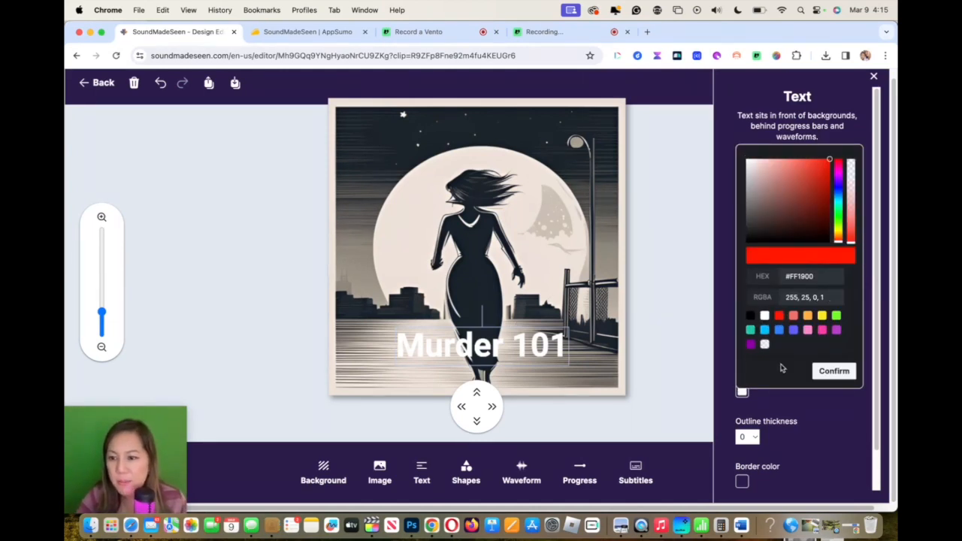
{"action": "left_click", "coordinate": [829, 373]}
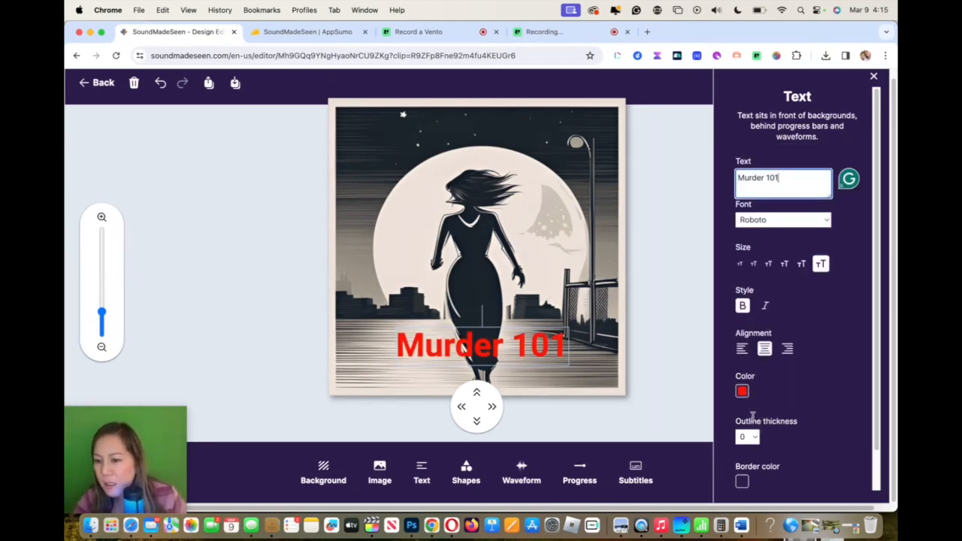
Confirm black (#000000) as the title's border color and set its font to Lato.
{"action": "left_click", "coordinate": [754, 439]}
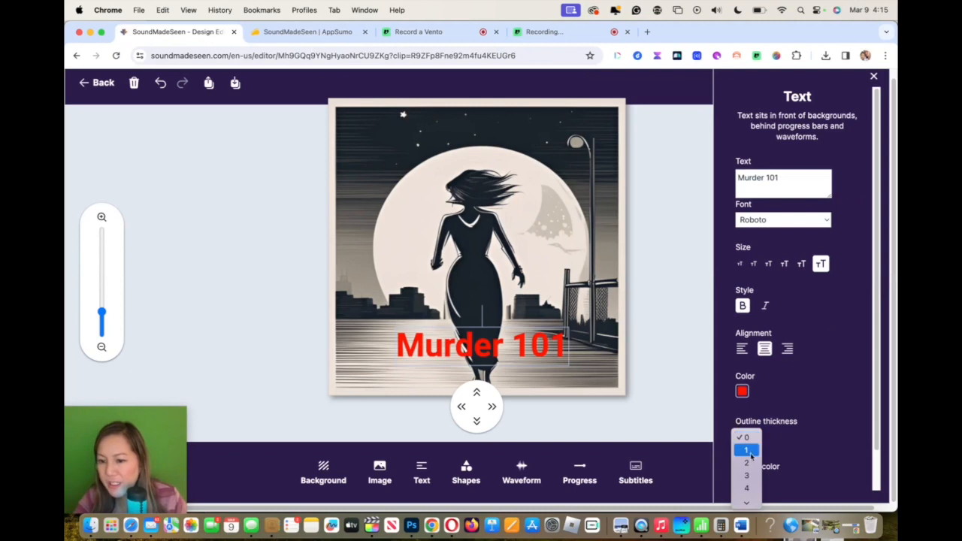
{"action": "key", "text": "Escape"}
{"action": "scroll", "coordinate": [744, 451], "scroll_direction": "down", "scroll_amount": 1}
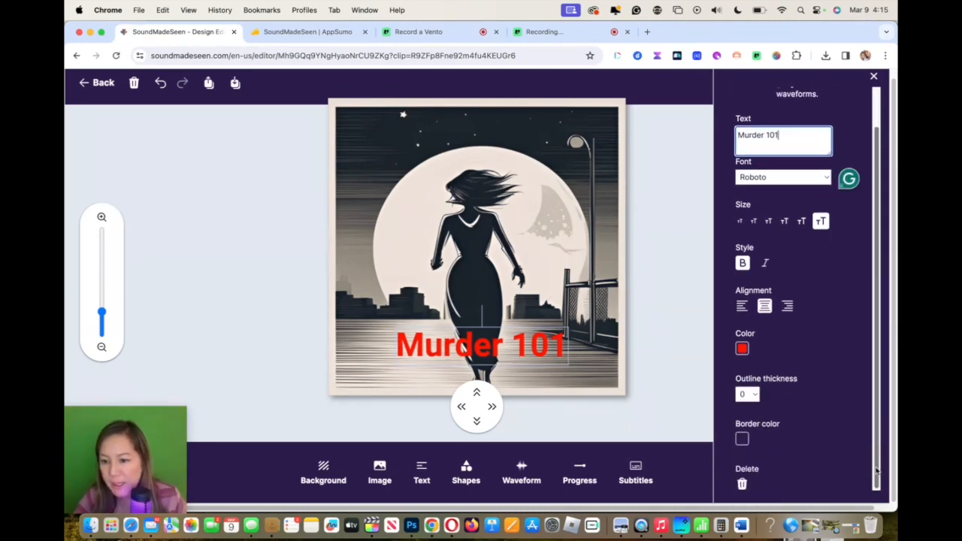
{"action": "left_click", "coordinate": [741, 439]}
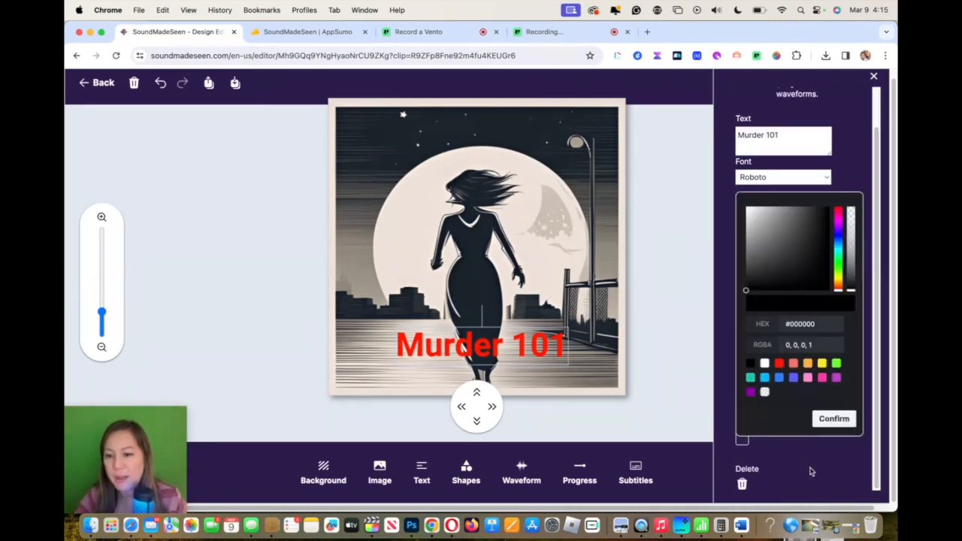
{"action": "left_click", "coordinate": [840, 420]}
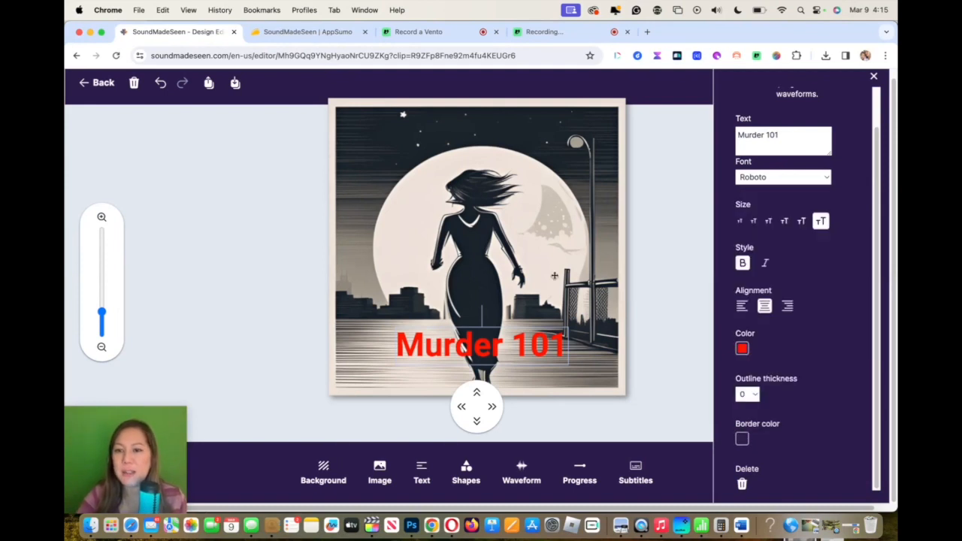
{"action": "left_click", "coordinate": [757, 179]}
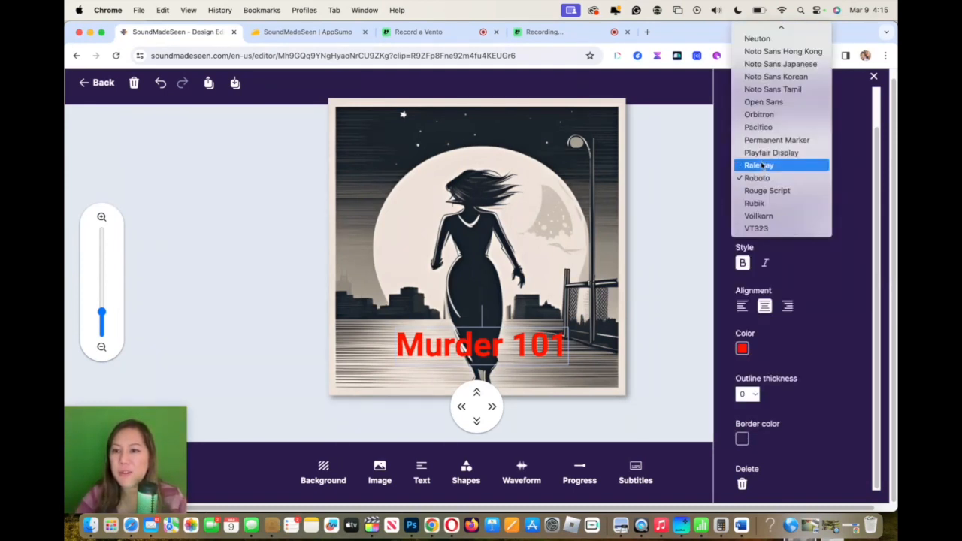
{"action": "left_click", "coordinate": [761, 163]}
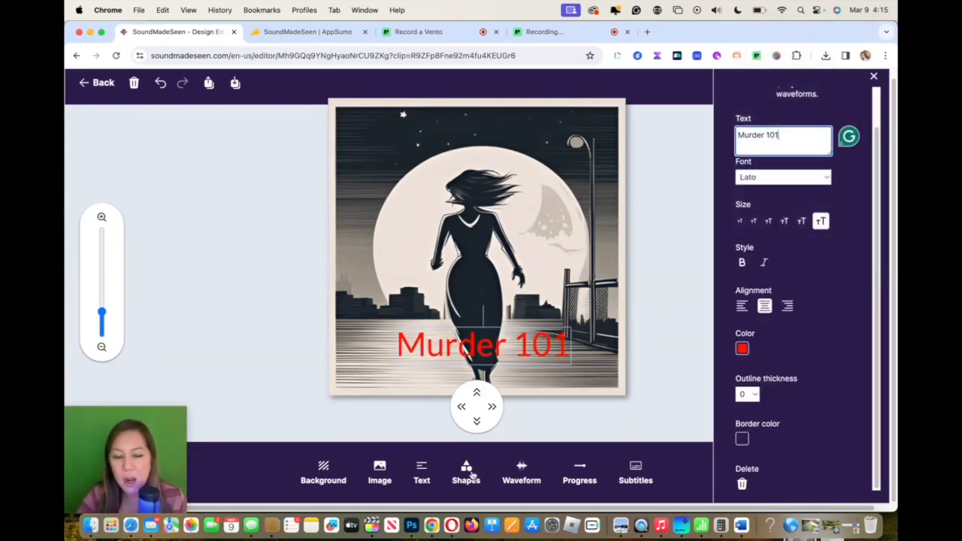
Add a line shape and place it as an underline spanning the width of the Murder 101 title.
{"action": "left_click", "coordinate": [471, 473]}
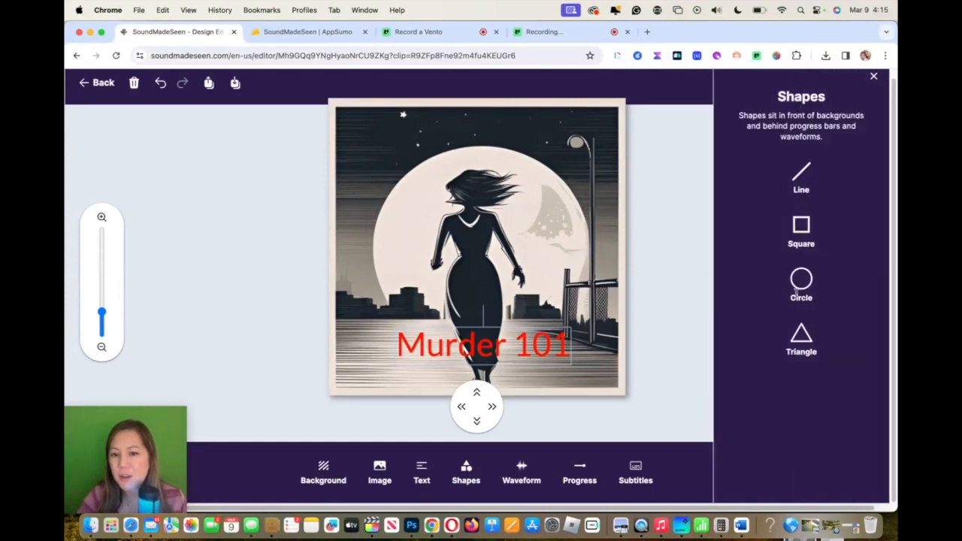
{"action": "left_click", "coordinate": [799, 185]}
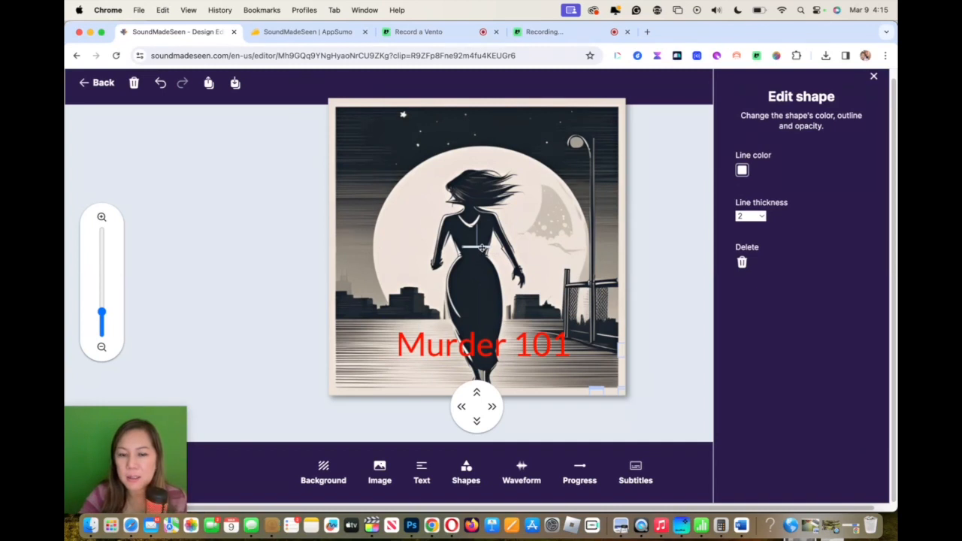
{"action": "left_click_drag", "start_coordinate": [482, 248], "coordinate": [572, 370]}
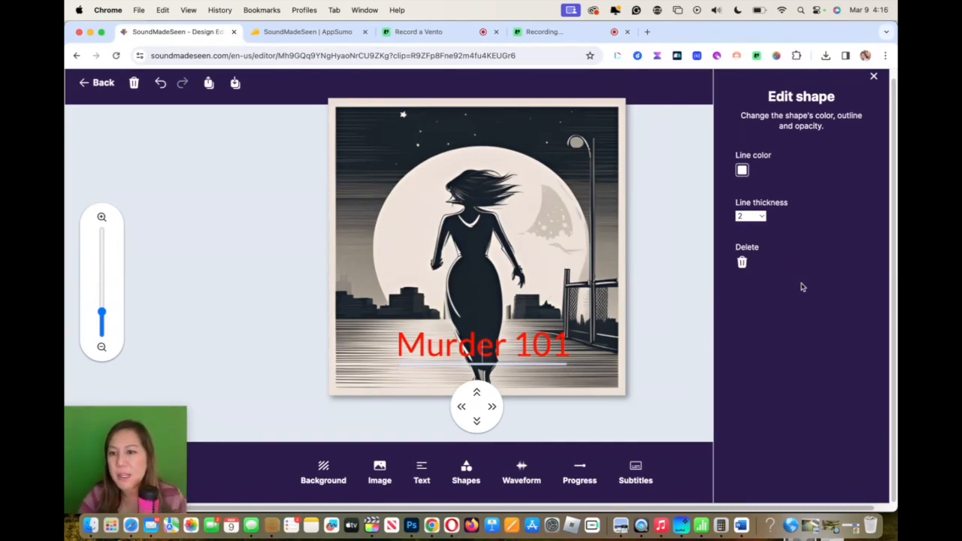
Color the line under the title red (#FF1900) and set its thickness to 4.
{"action": "left_click", "coordinate": [742, 169]}
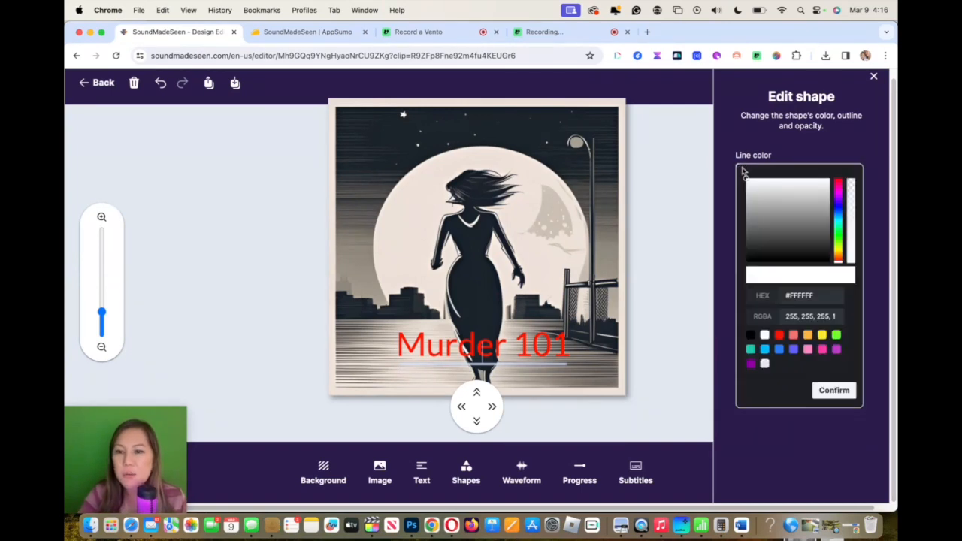
{"action": "left_click", "coordinate": [778, 334]}
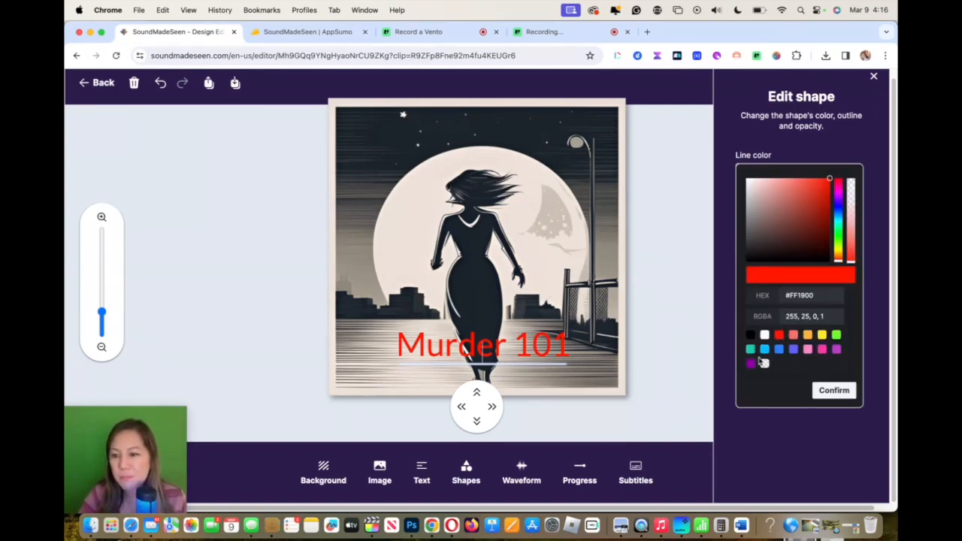
{"action": "left_click", "coordinate": [831, 391]}
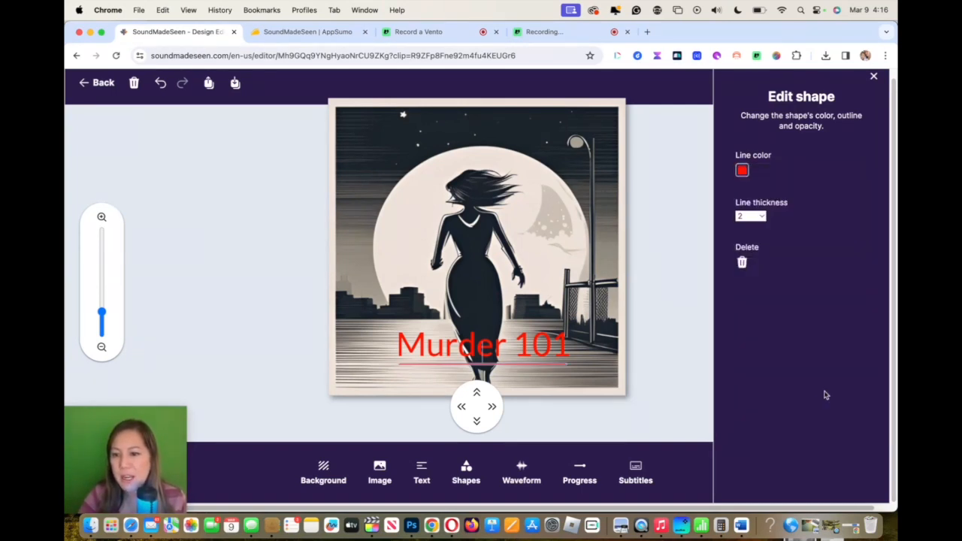
{"action": "left_click", "coordinate": [761, 217]}
{"action": "left_click", "coordinate": [757, 239]}
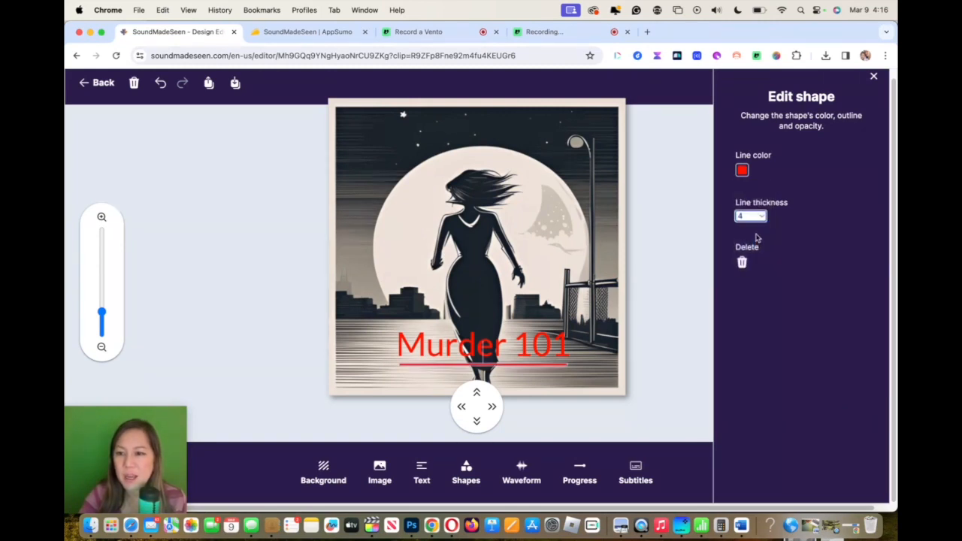
{"action": "left_click", "coordinate": [659, 315]}
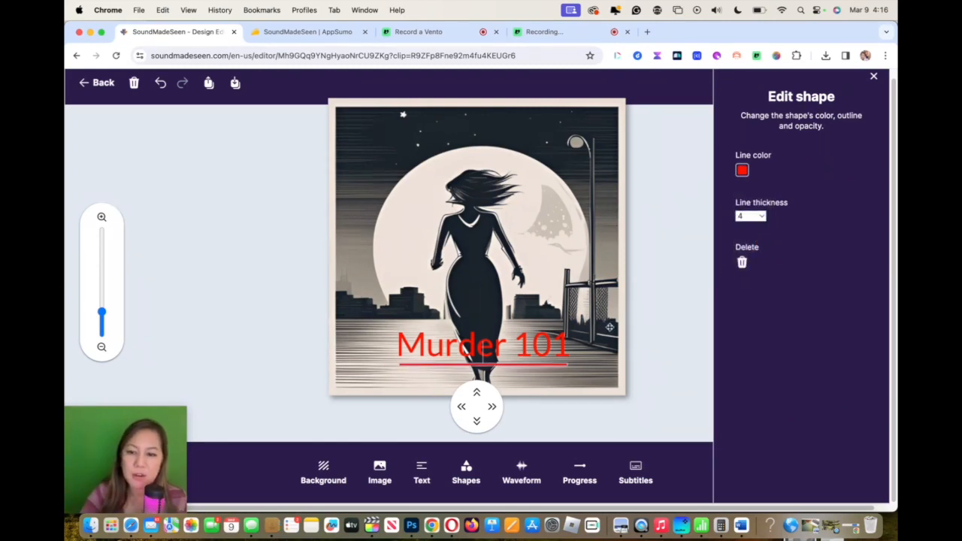
Add the circular dotted waveform, shrink it, and position it around the woman in front of the moon.
{"action": "left_click", "coordinate": [520, 473]}
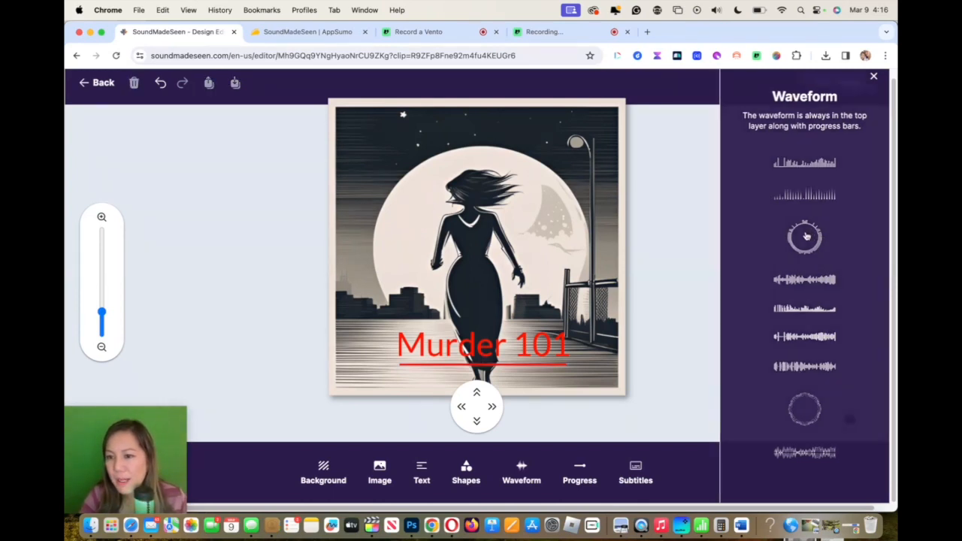
{"action": "left_click", "coordinate": [804, 237]}
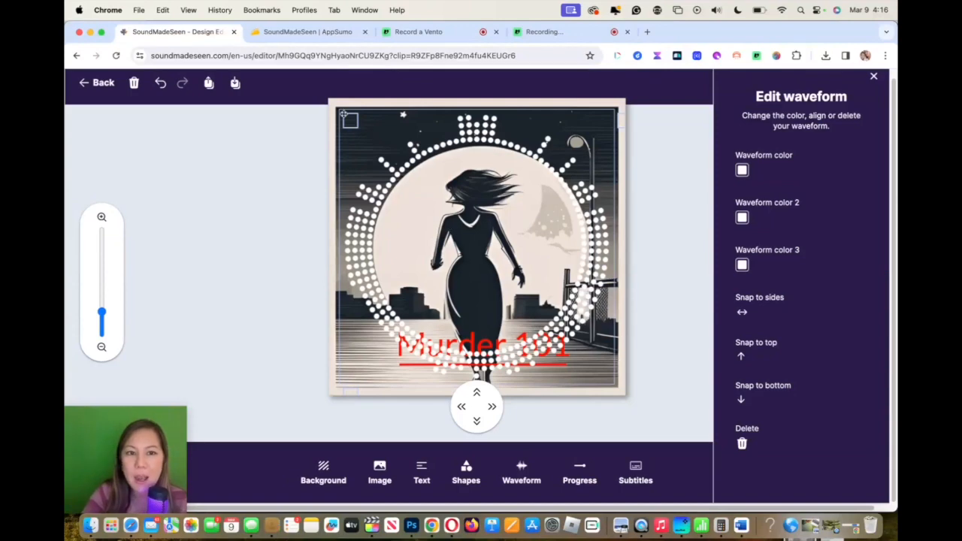
{"action": "left_click_drag", "start_coordinate": [340, 112], "coordinate": [434, 191]}
{"action": "left_click_drag", "start_coordinate": [517, 212], "coordinate": [470, 152]}
Set the circular waveform's second color to red (#FF1900).
{"action": "left_click", "coordinate": [742, 217]}
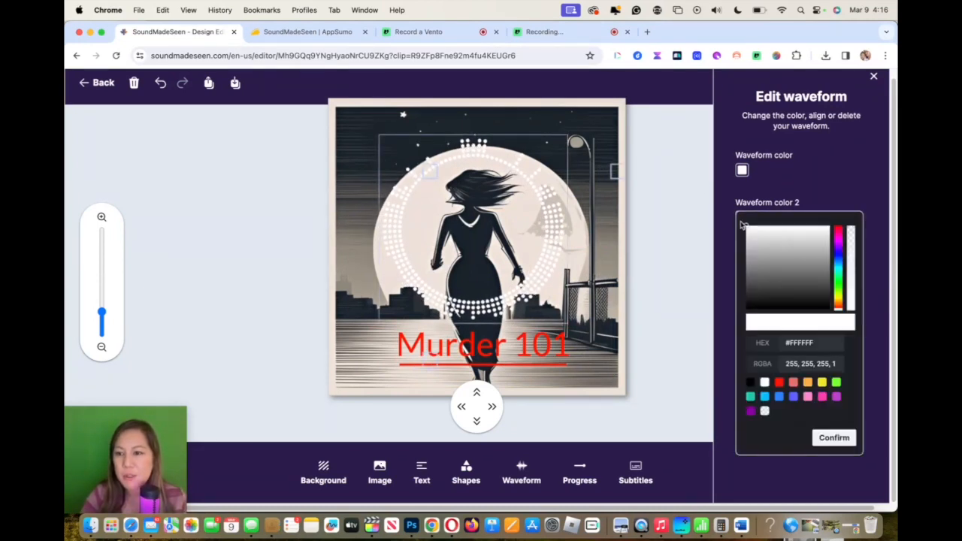
{"action": "left_click", "coordinate": [779, 383]}
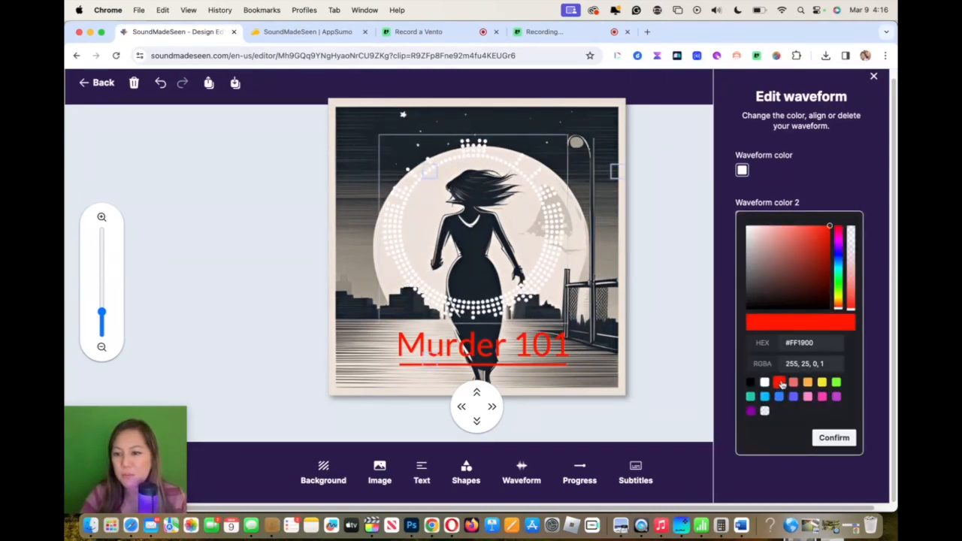
{"action": "left_click", "coordinate": [833, 437]}
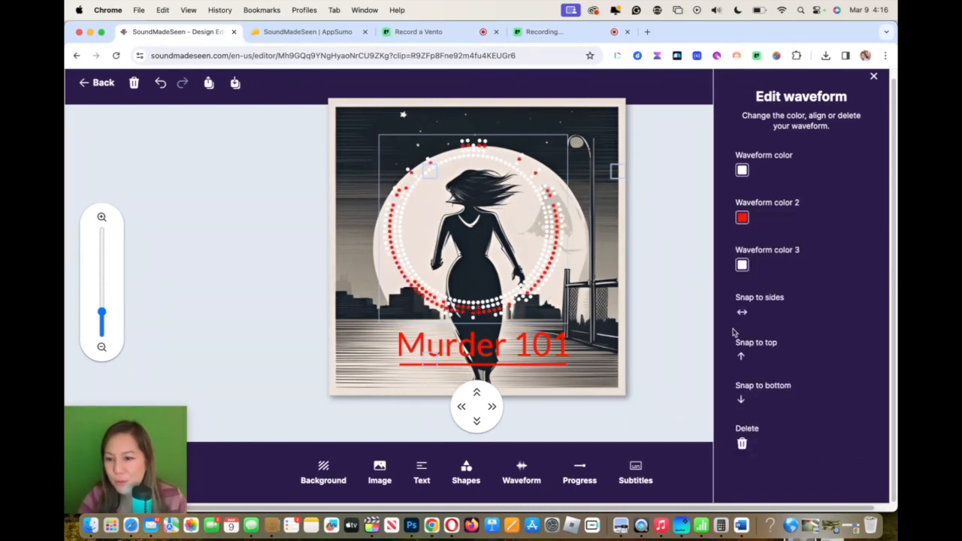
Set the waveform's third color to light red (#F47365) and snap the waveform to the sides of the design.
{"action": "left_click", "coordinate": [742, 265]}
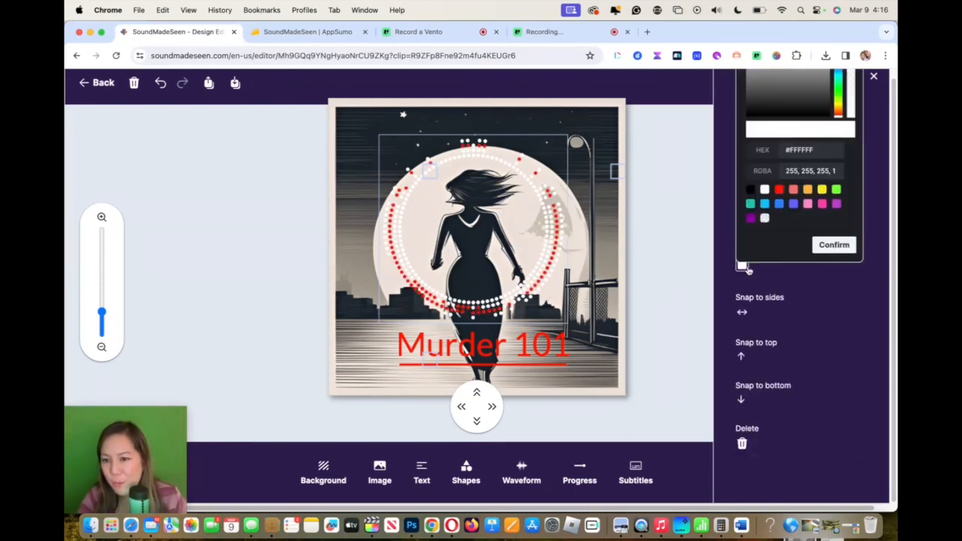
{"action": "left_click", "coordinate": [793, 190]}
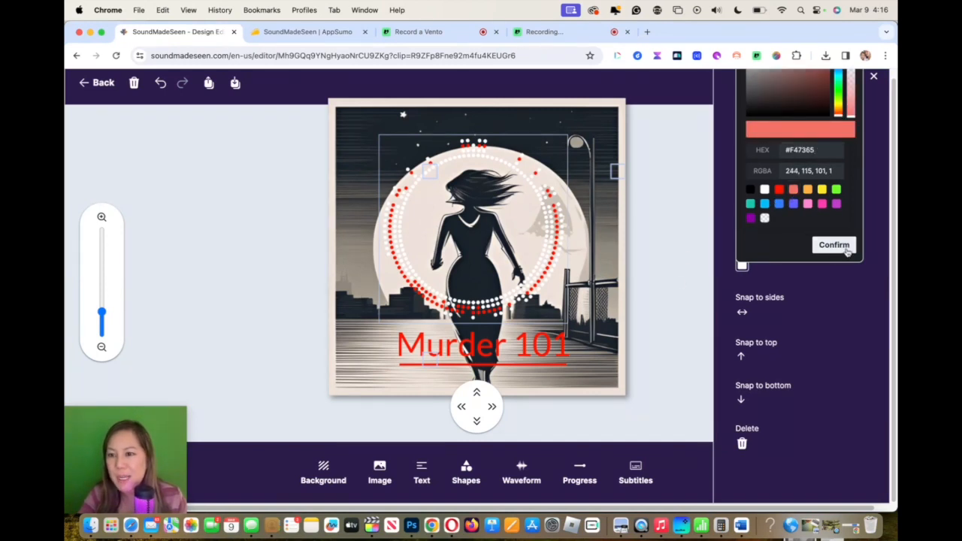
{"action": "left_click", "coordinate": [836, 244]}
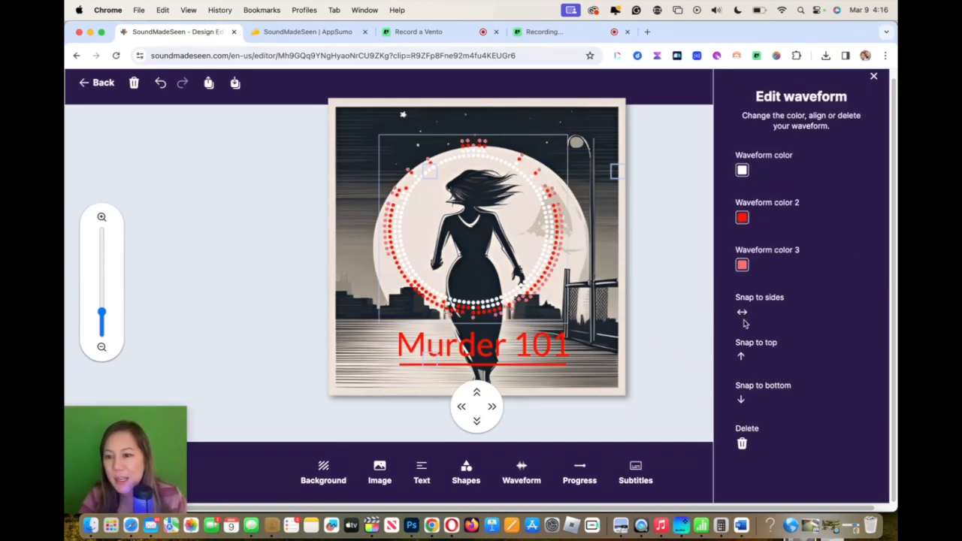
{"action": "left_click", "coordinate": [743, 312]}
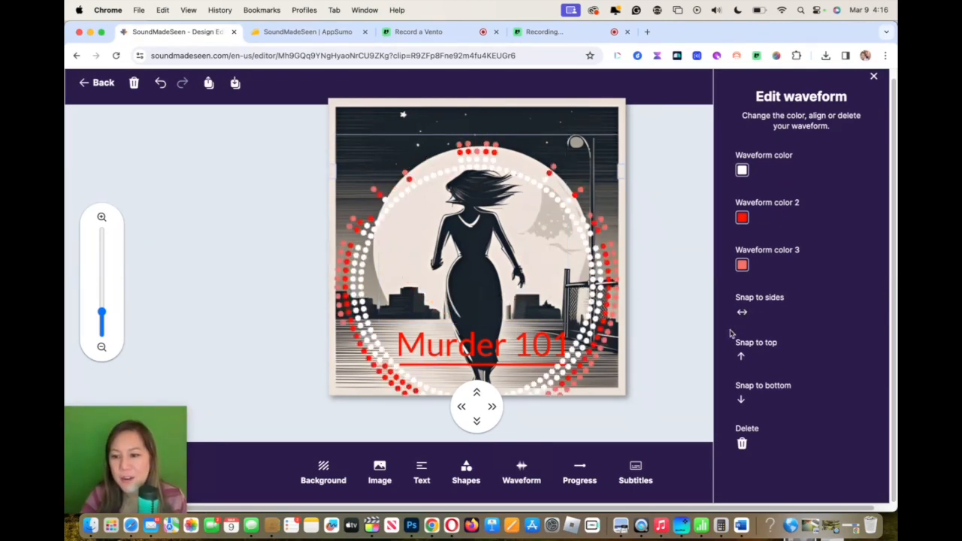
Add a Simple progress bar across the middle of the design and move the circular waveform up around the moon.
{"action": "left_click", "coordinate": [577, 471]}
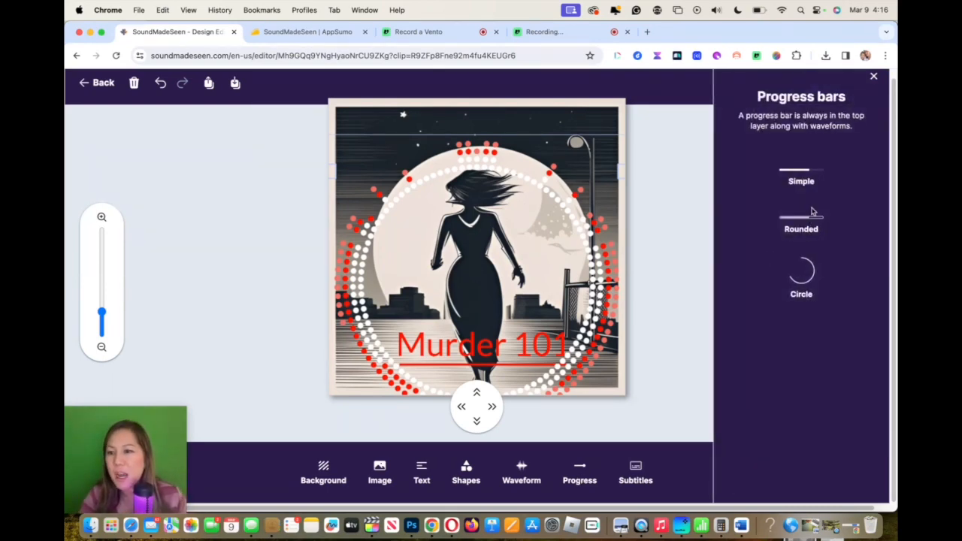
{"action": "left_click", "coordinate": [806, 169]}
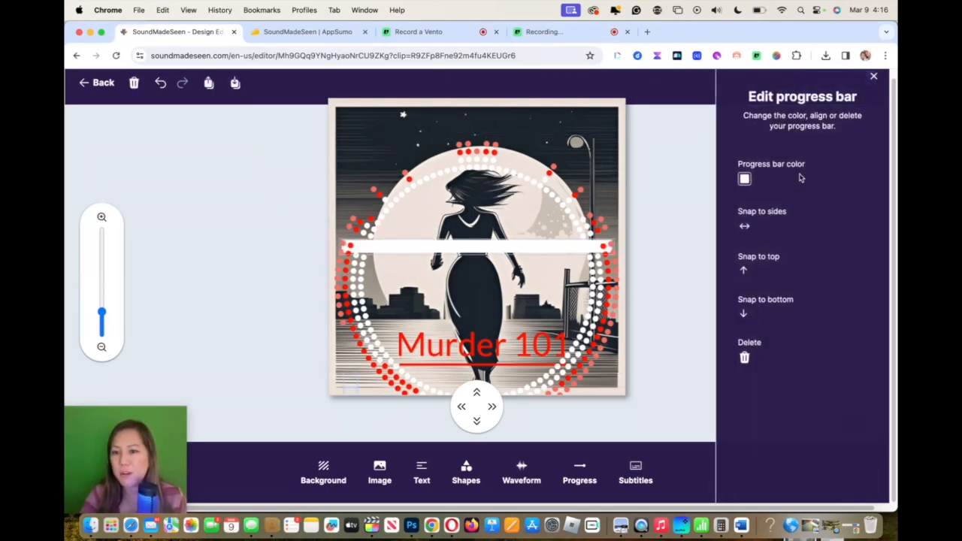
{"action": "left_click_drag", "start_coordinate": [541, 247], "coordinate": [541, 219]}
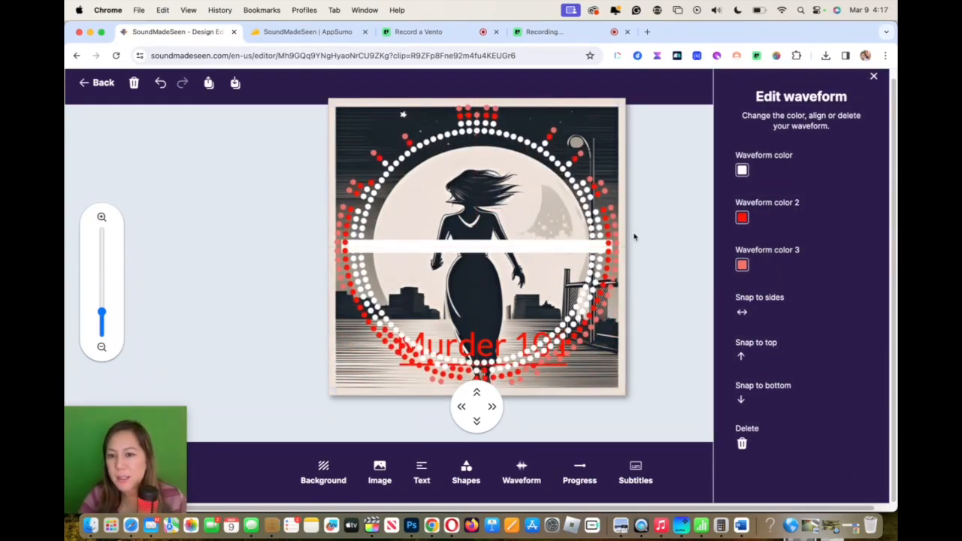
Add subtitles to the design with Phrase phrasing and the Neuton font, and close the editing options.
{"action": "left_click", "coordinate": [636, 468]}
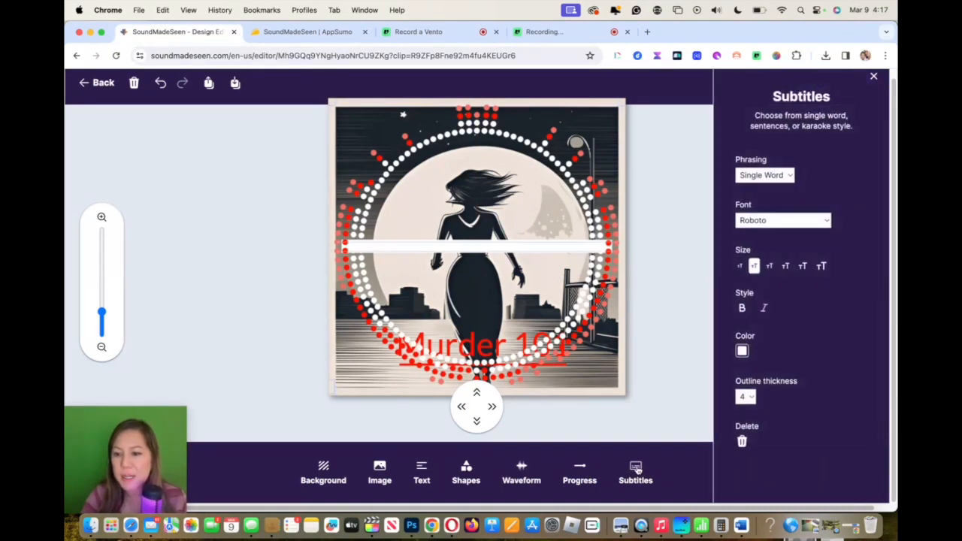
{"action": "left_click", "coordinate": [788, 177]}
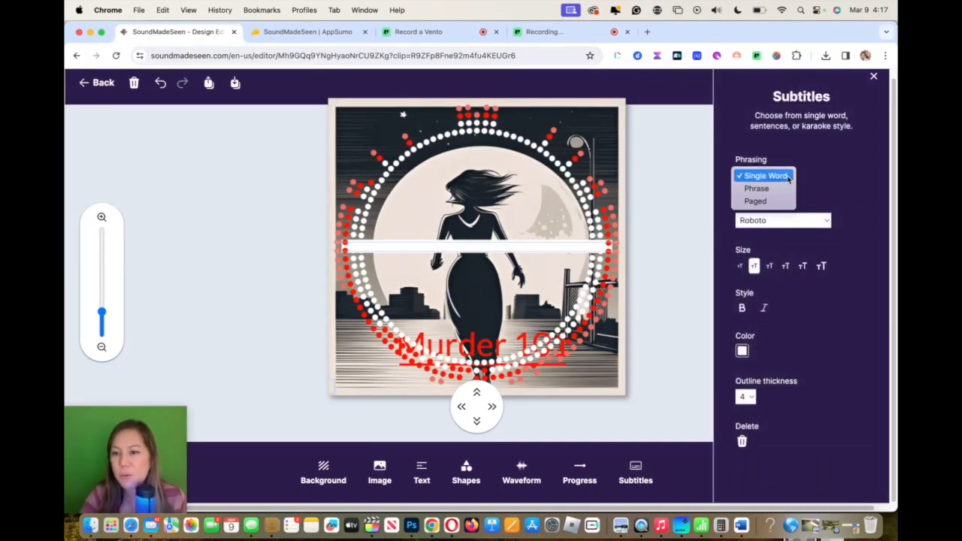
{"action": "left_click", "coordinate": [782, 188]}
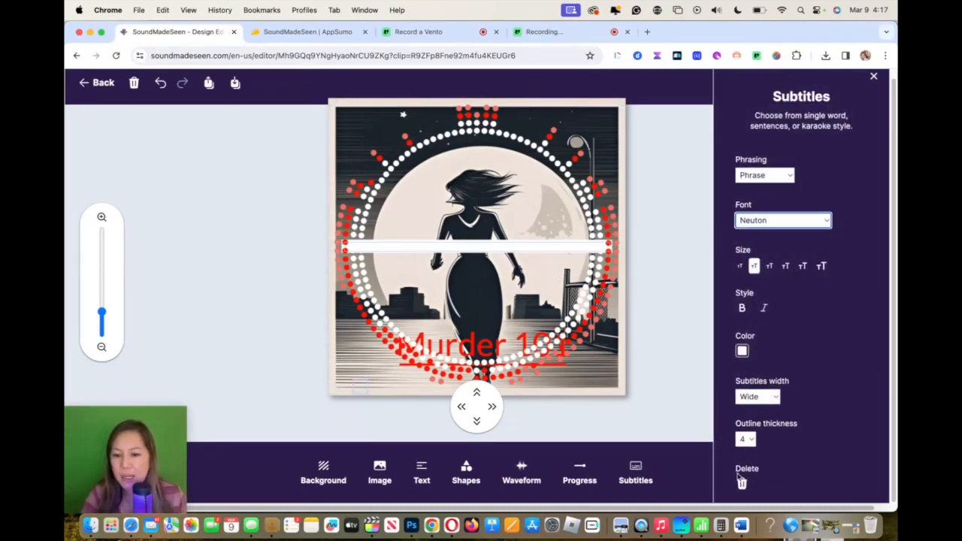
{"action": "left_click", "coordinate": [873, 77]}
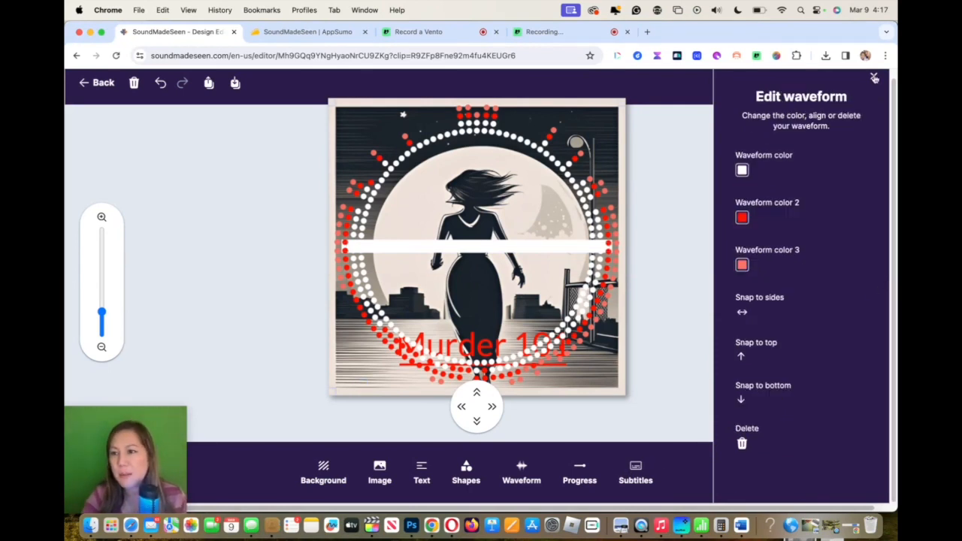
{"action": "left_click", "coordinate": [873, 77]}
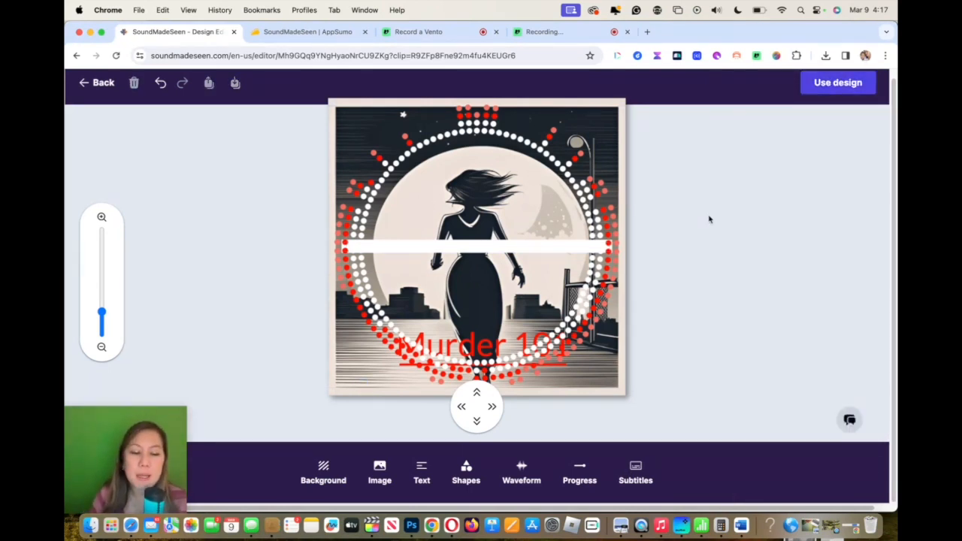
Use the finished design for the clip and generate the video under the name Murder 101.
{"action": "left_click", "coordinate": [812, 91]}
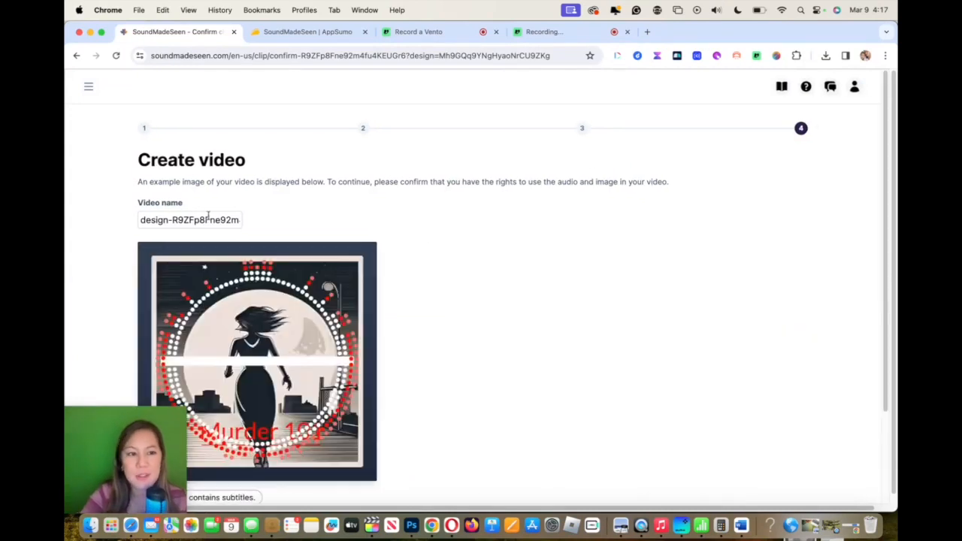
{"action": "left_click_drag", "start_coordinate": [141, 217], "coordinate": [319, 225]}
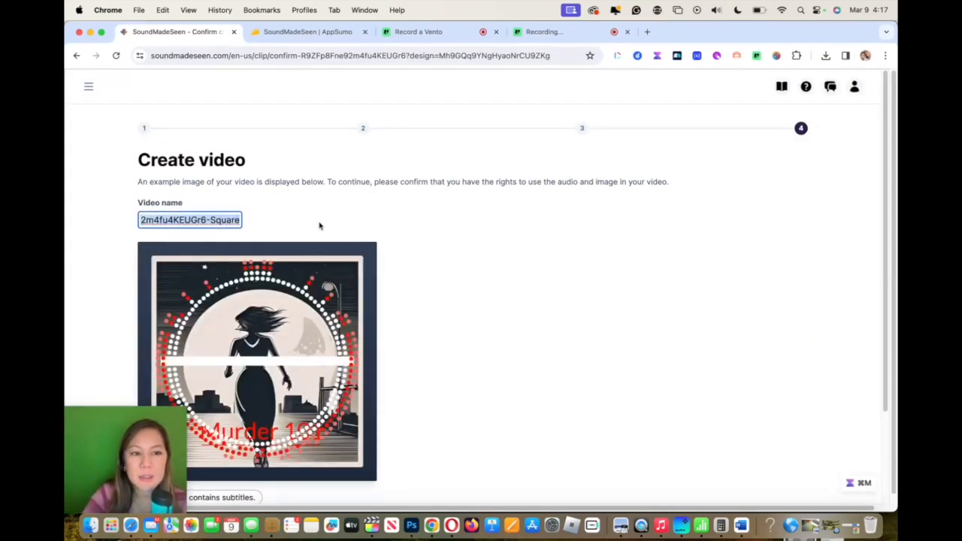
{"action": "type", "text": "Mu"}
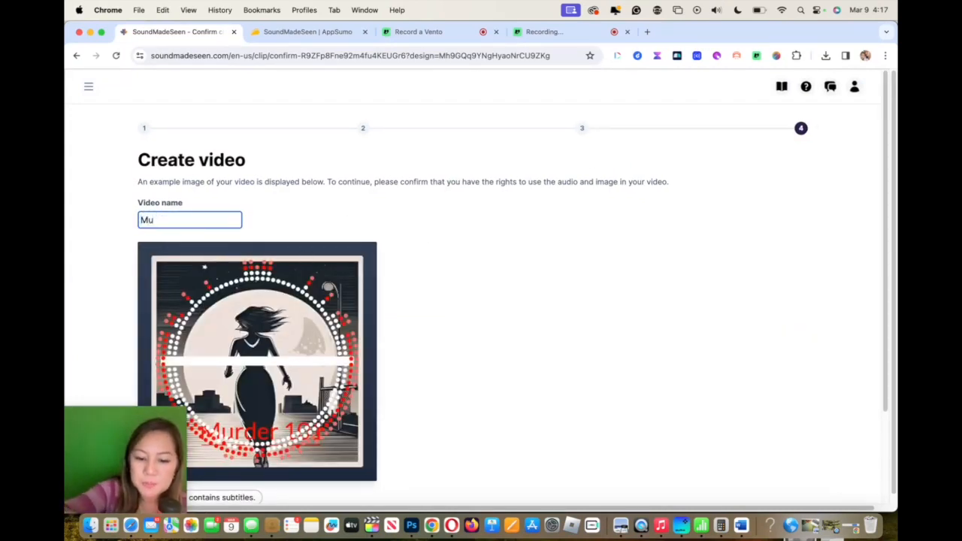
{"action": "type", "text": "rder 101"}
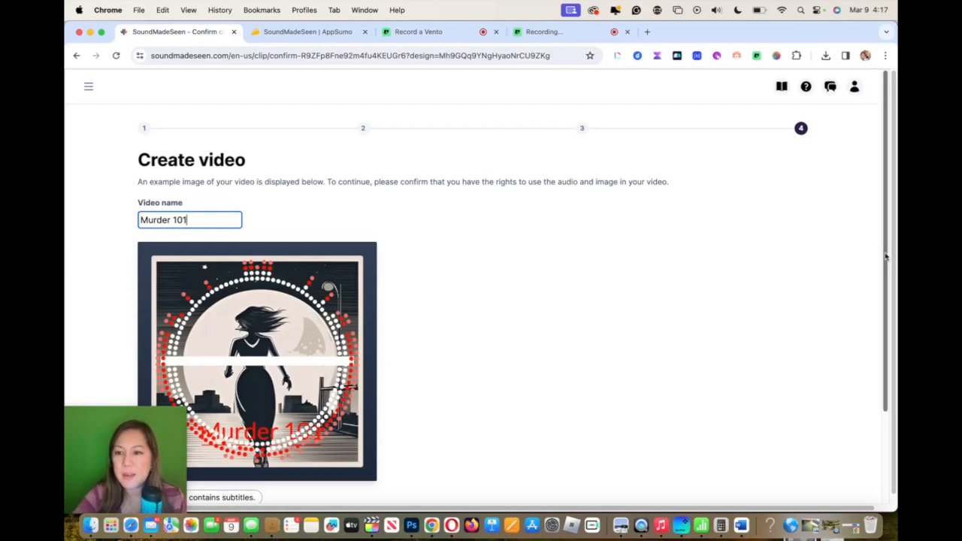
{"action": "left_click_drag", "start_coordinate": [886, 257], "coordinate": [888, 409]}
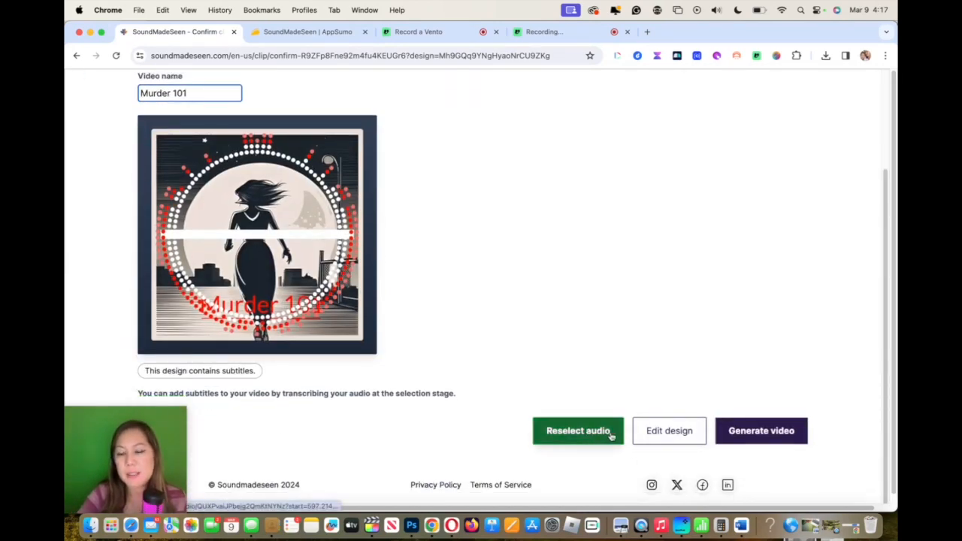
{"action": "left_click", "coordinate": [760, 432]}
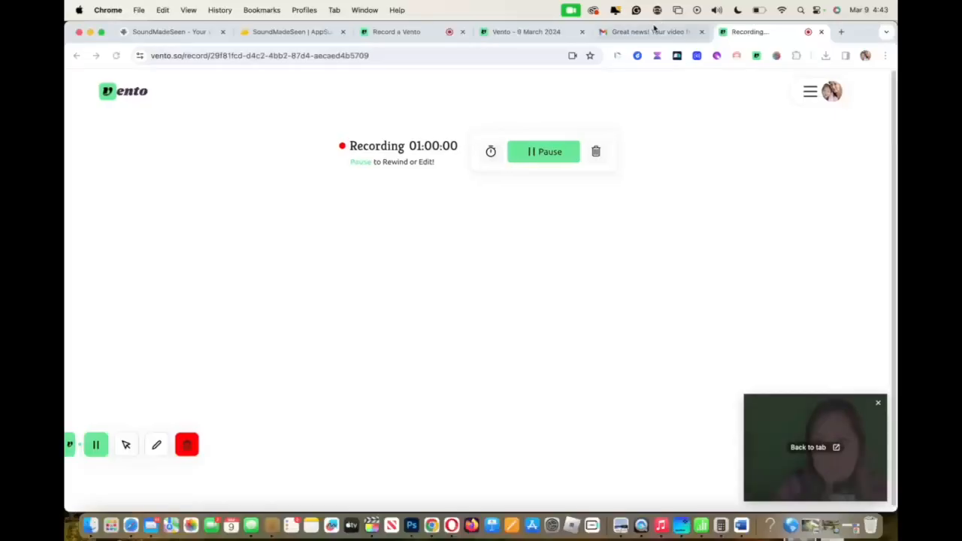
Switch to Gmail and open the finished Murder 101 video from SoundMadeSeen's video-ready email.
{"action": "left_click", "coordinate": [651, 31]}
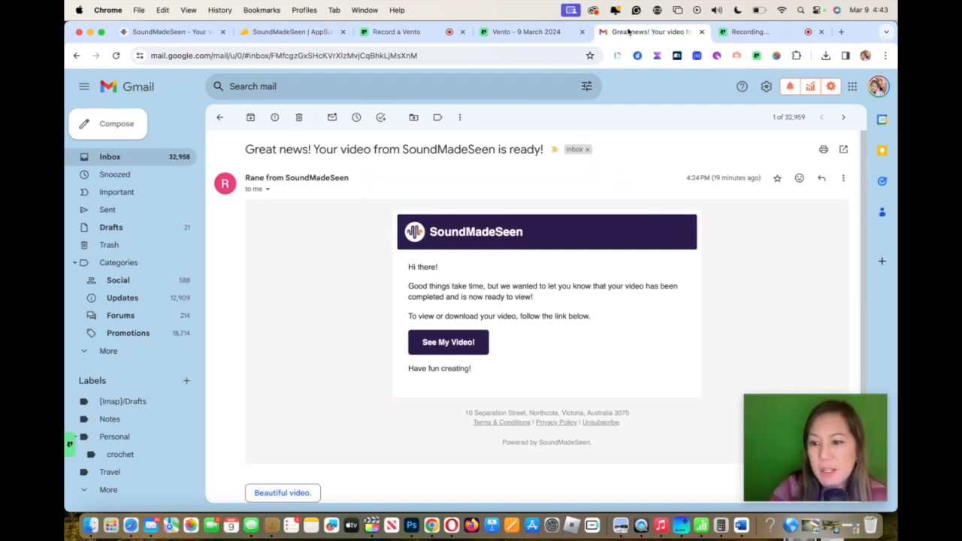
{"action": "left_click", "coordinate": [453, 341]}
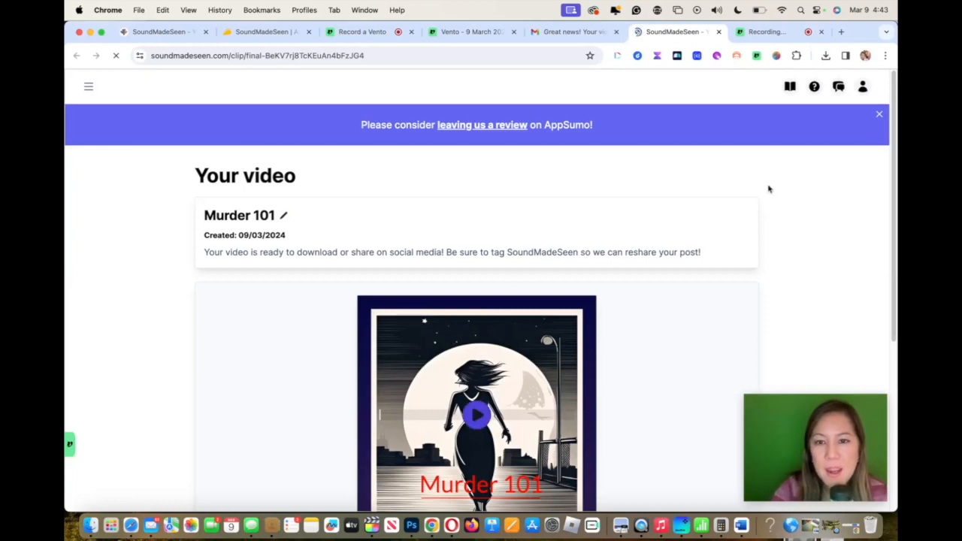
{"action": "left_click_drag", "start_coordinate": [889, 158], "coordinate": [891, 229]}
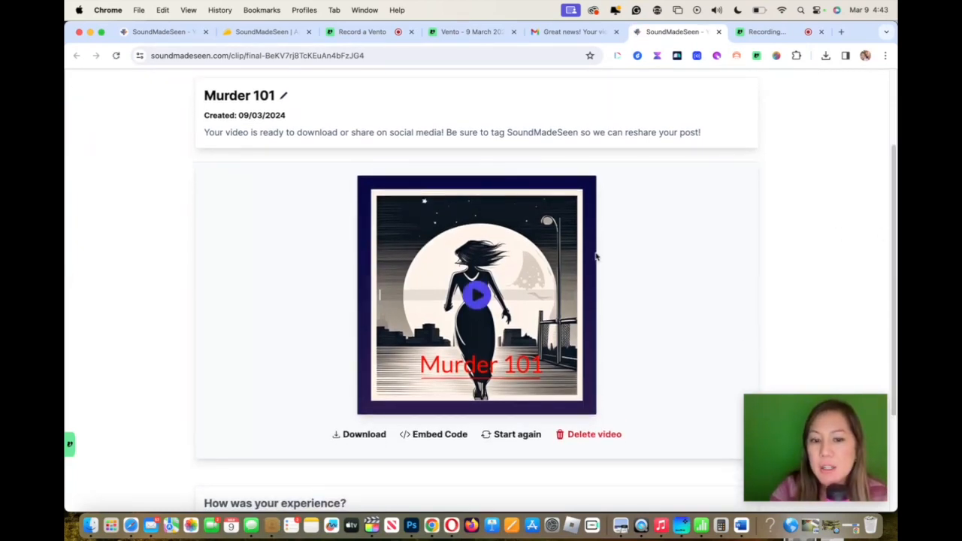
Display the Murder 101 video's embed code and its playback options, selecting the full iframe code.
{"action": "left_click", "coordinate": [426, 436]}
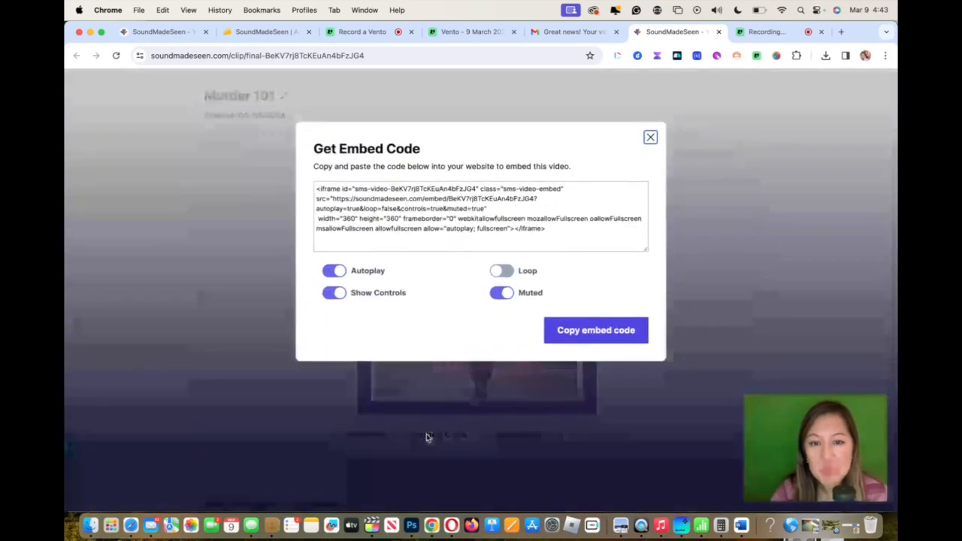
{"action": "left_click_drag", "start_coordinate": [562, 230], "coordinate": [310, 192]}
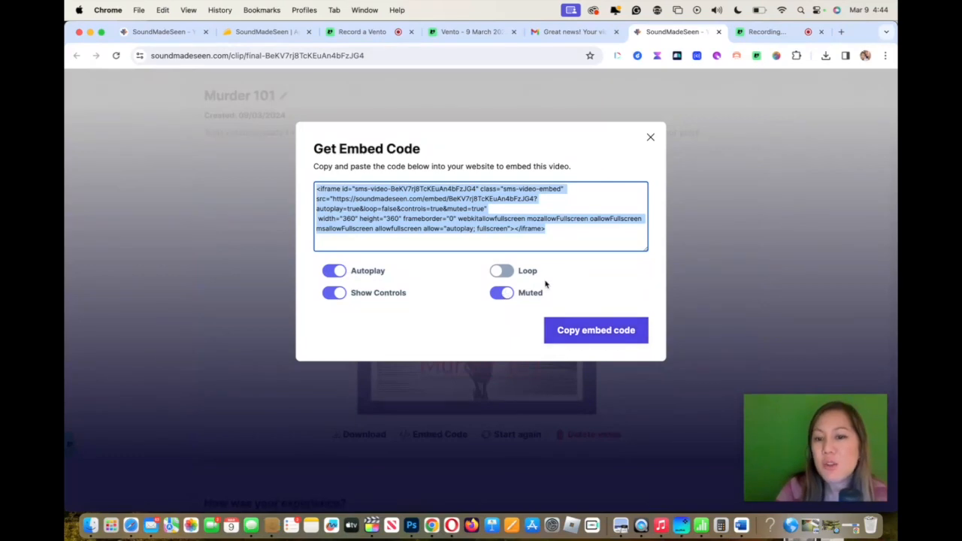
{"action": "left_click", "coordinate": [650, 148]}
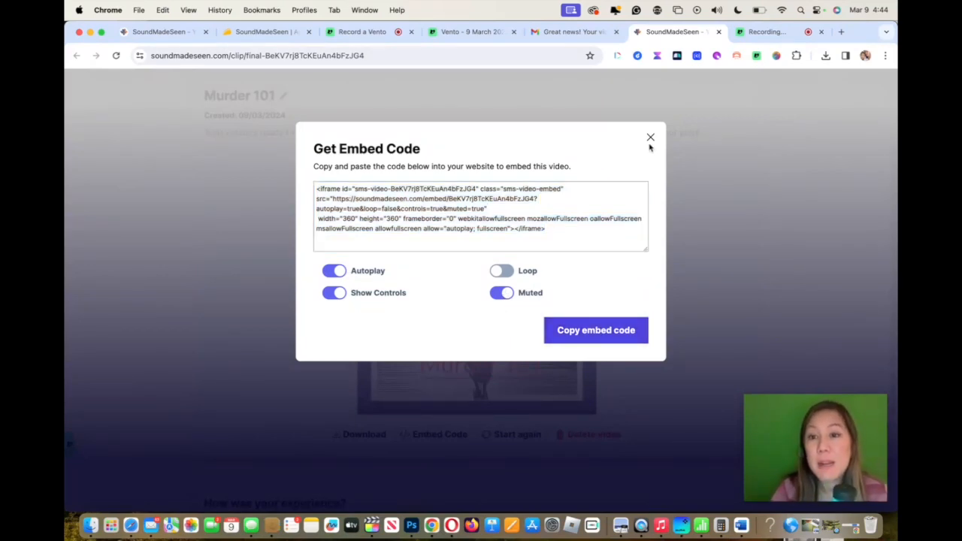
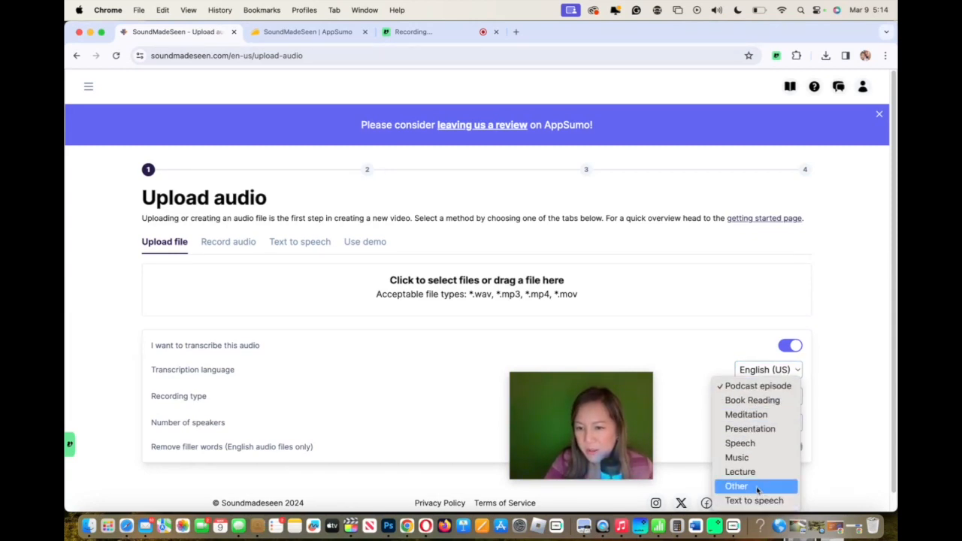
Set the recording type to Other and the number of speakers to 1 for the new audio upload.
{"action": "left_click", "coordinate": [755, 488]}
{"action": "left_click", "coordinate": [776, 425]}
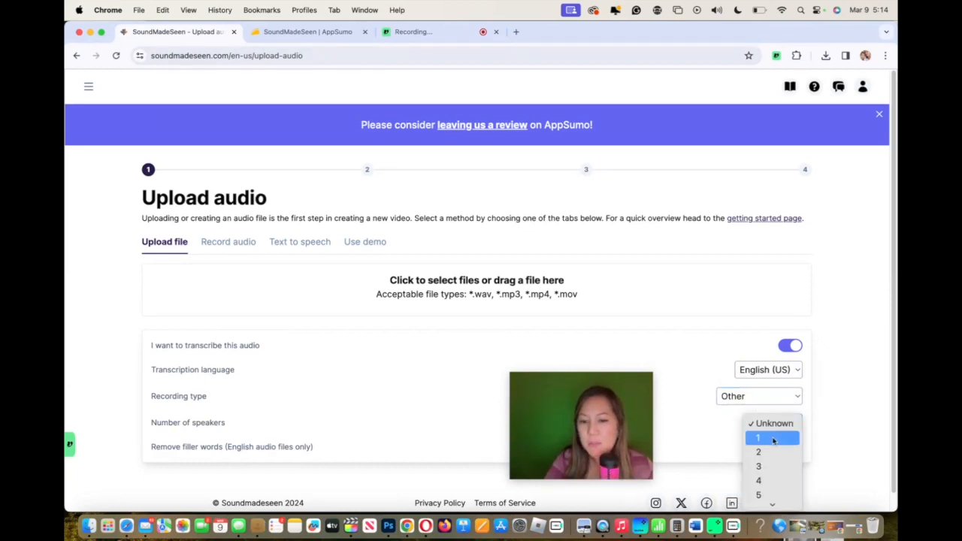
{"action": "left_click", "coordinate": [774, 441]}
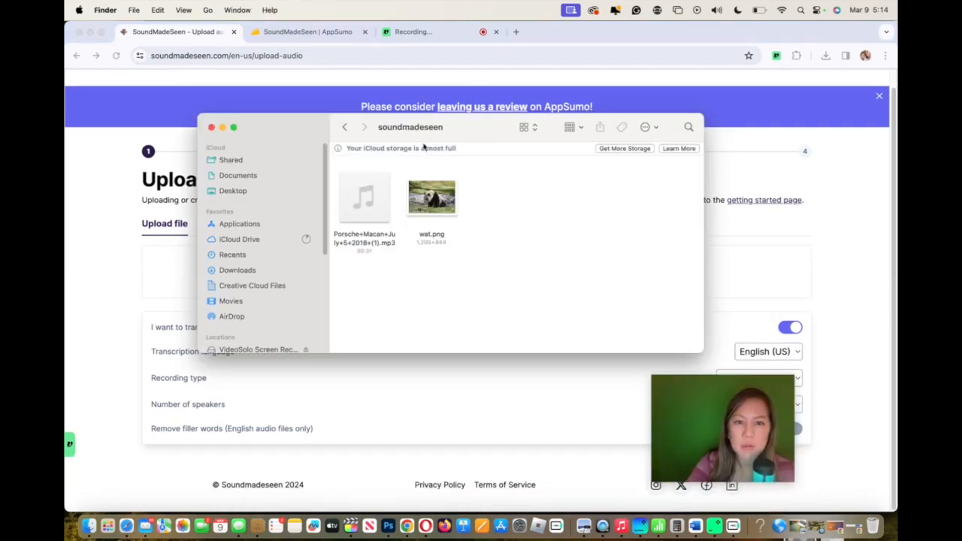
Upload Porsche+Macan+July+5+2018+(1).mp3 from the soundmadeseen folder for transcription and dismiss the guided tour over the transcript.
{"action": "left_click_drag", "start_coordinate": [461, 124], "coordinate": [699, 126]}
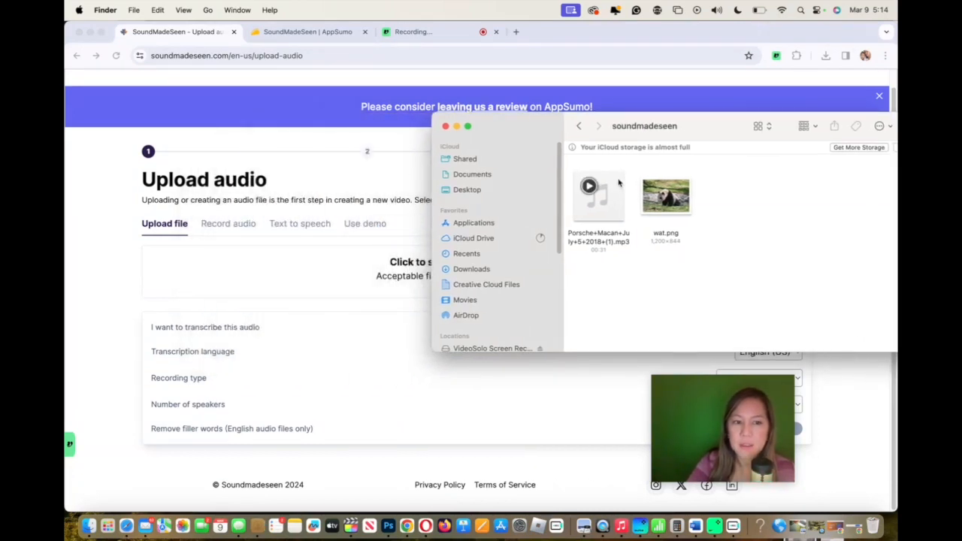
{"action": "left_click_drag", "start_coordinate": [598, 197], "coordinate": [333, 259]}
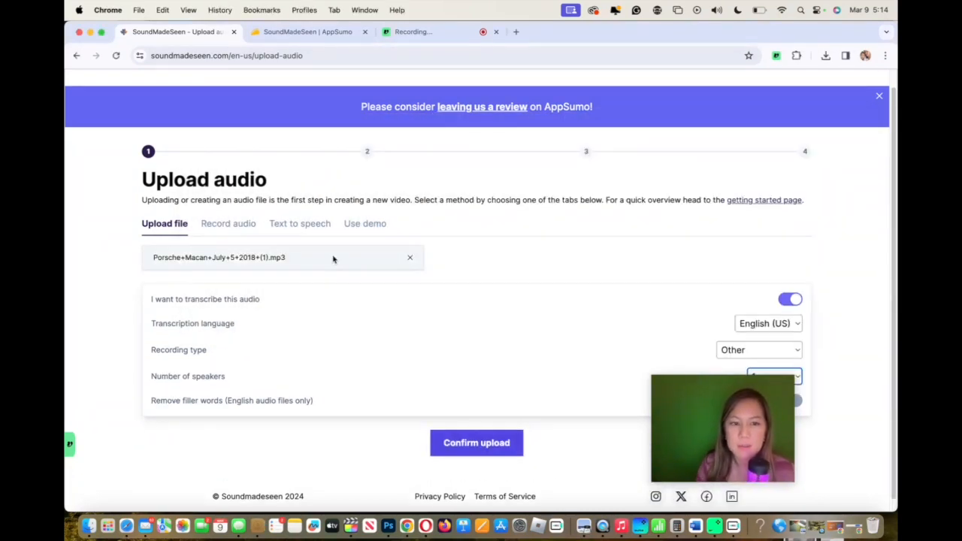
{"action": "left_click", "coordinate": [462, 444]}
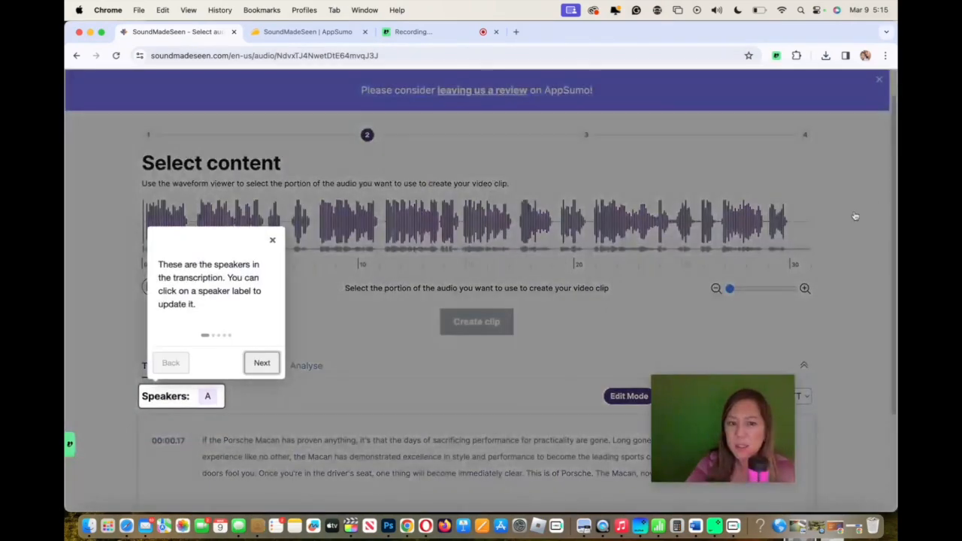
{"action": "left_click", "coordinate": [272, 240]}
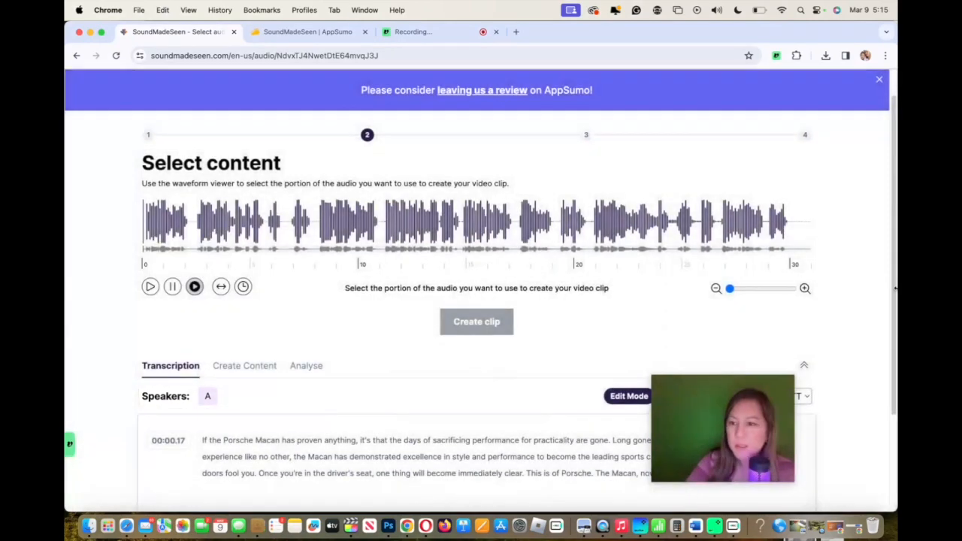
{"action": "scroll", "coordinate": [209, 394], "scroll_direction": "down", "scroll_amount": 3}
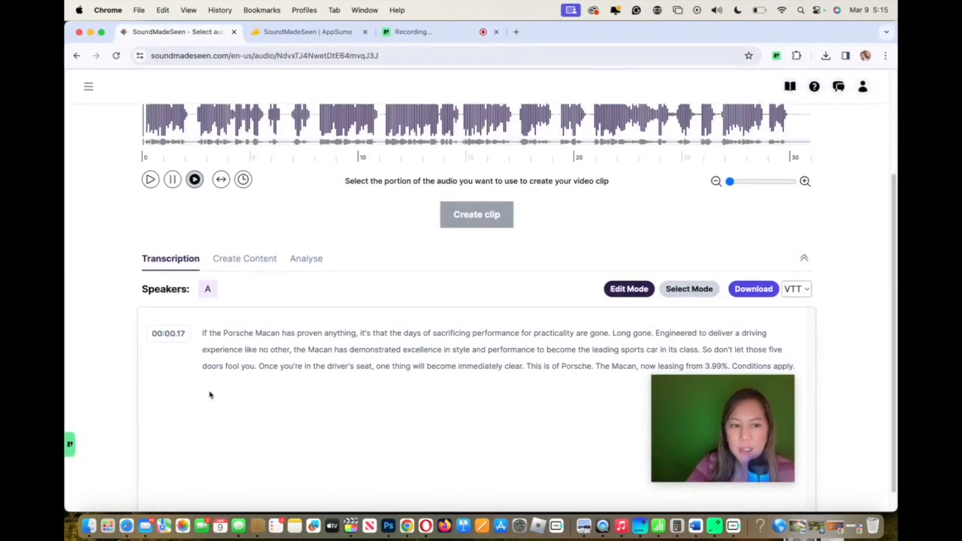
Rename speaker A in the transcript to the speaker's first name.
{"action": "left_click", "coordinate": [207, 289]}
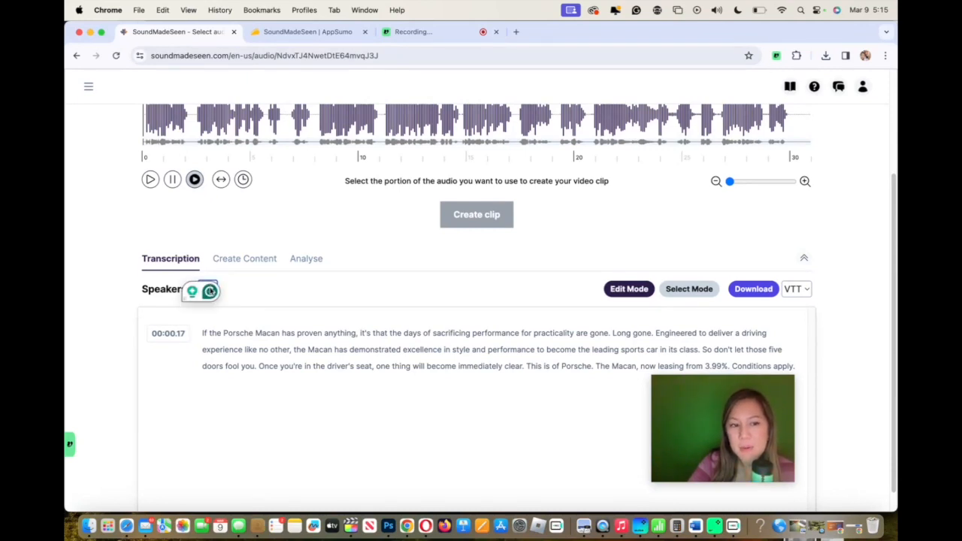
{"action": "left_click", "coordinate": [210, 291]}
{"action": "type", "text": "Mam"}
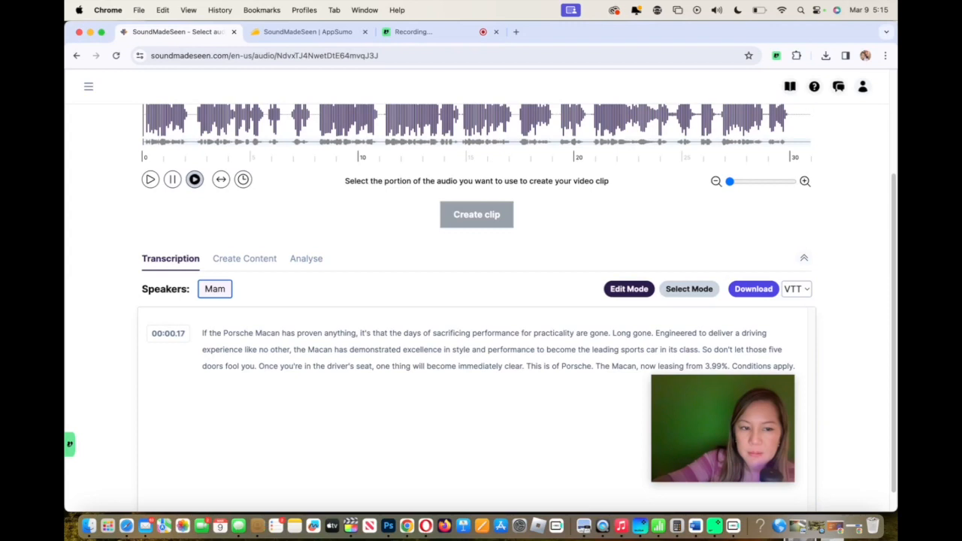
{"action": "key", "text": "BackSpace"}
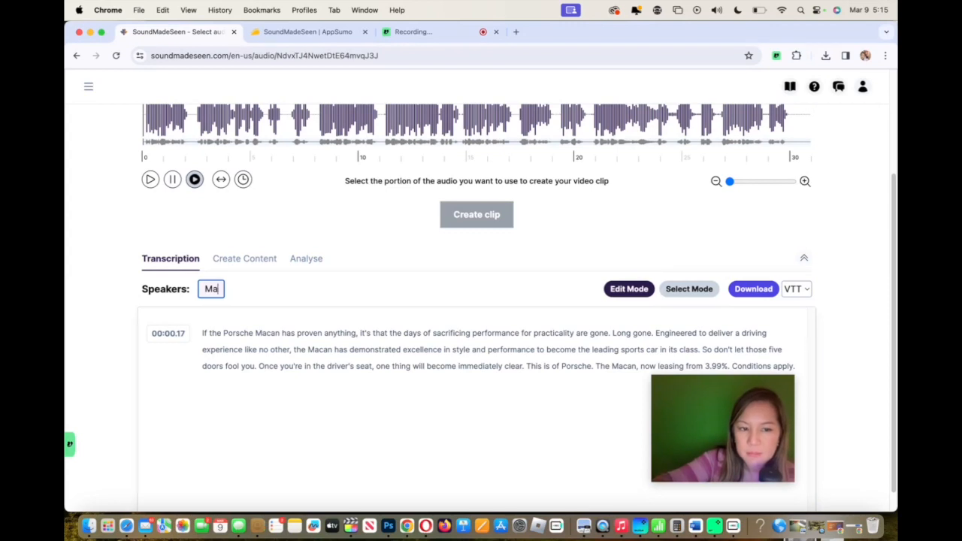
{"action": "type", "text": "ndy"}
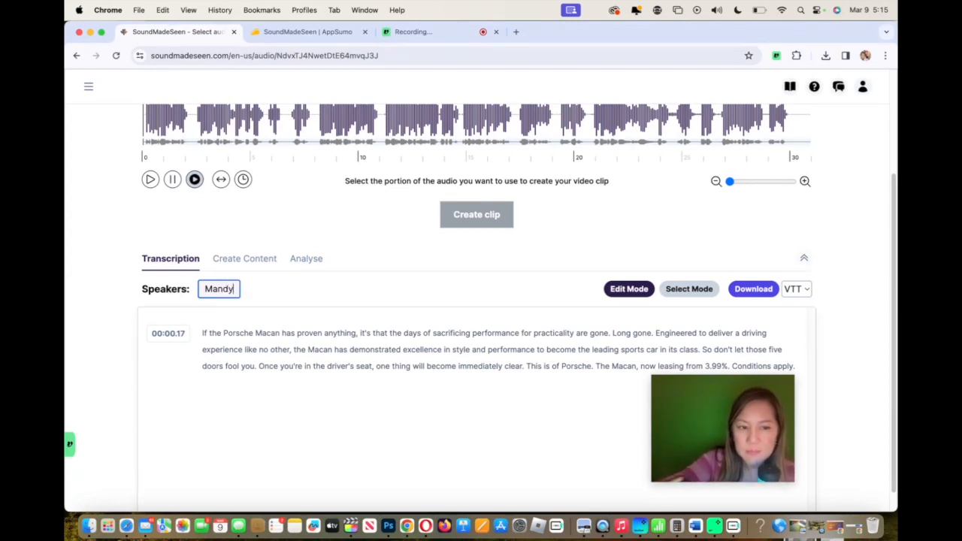
{"action": "left_click", "coordinate": [261, 296]}
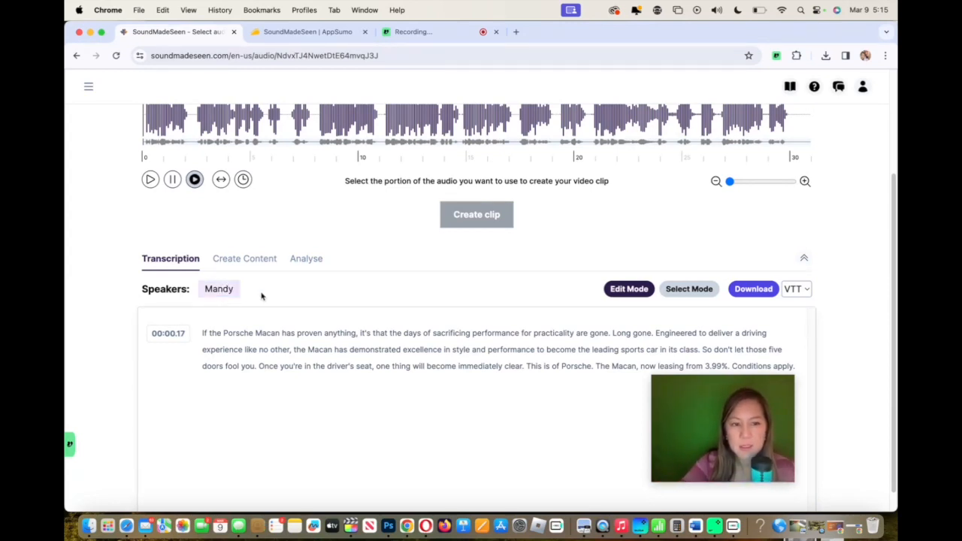
Try to change the word "Porsche" to "Toyota" in the transcript's first sentence.
{"action": "left_click", "coordinate": [236, 334]}
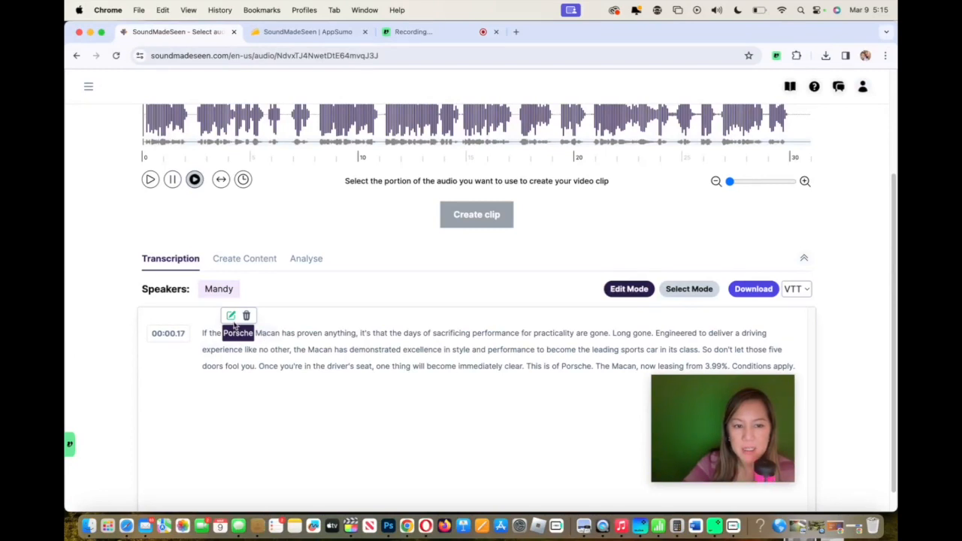
{"action": "left_click", "coordinate": [230, 316]}
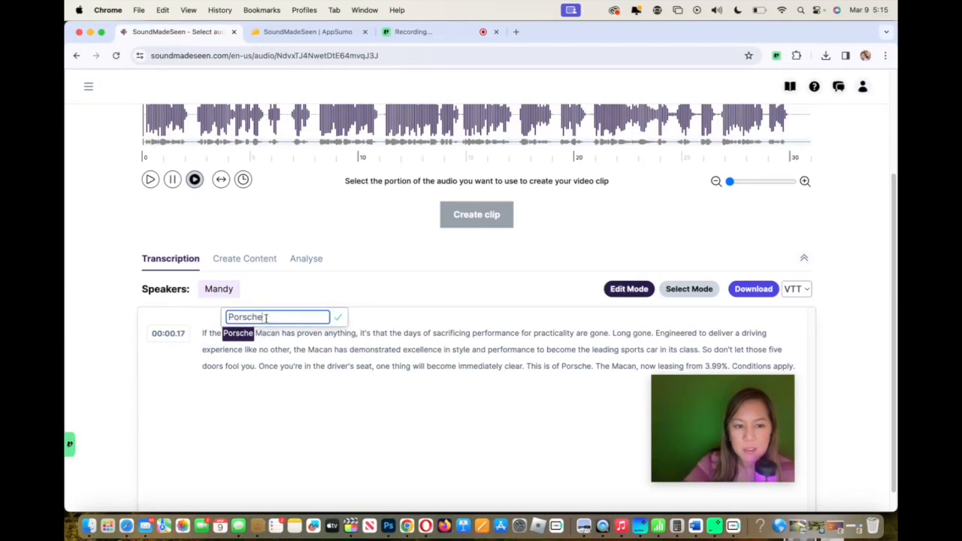
{"action": "key", "text": "super+m"}
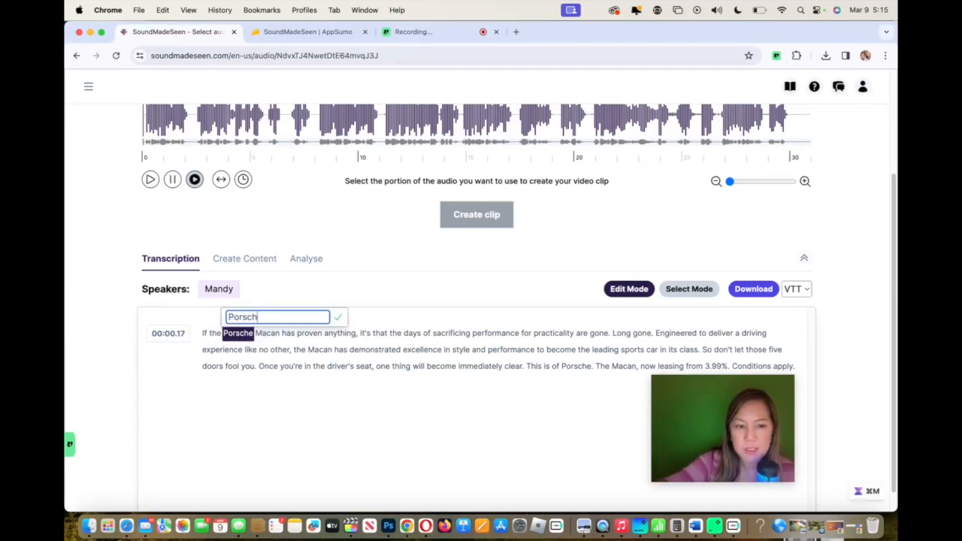
{"action": "type", "text": "Toyota"}
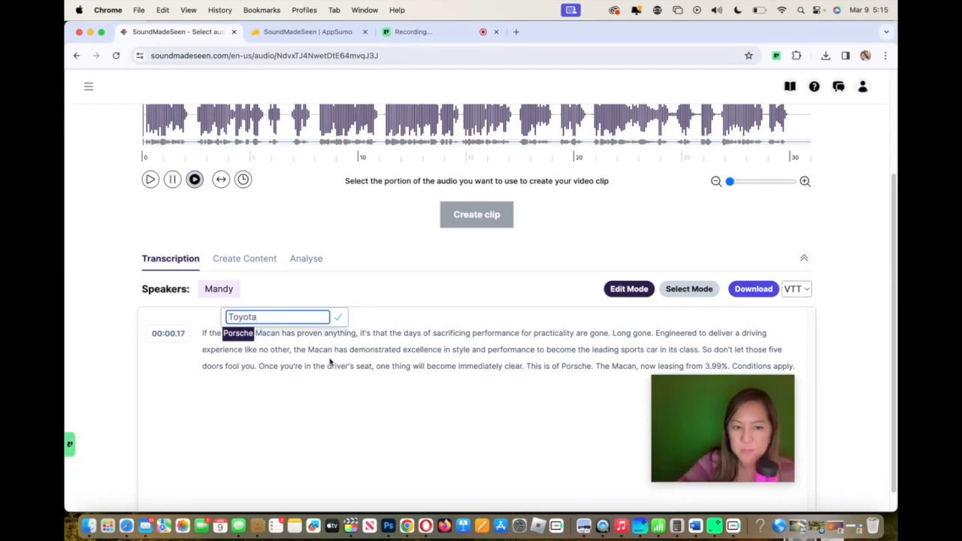
{"action": "left_click", "coordinate": [354, 391]}
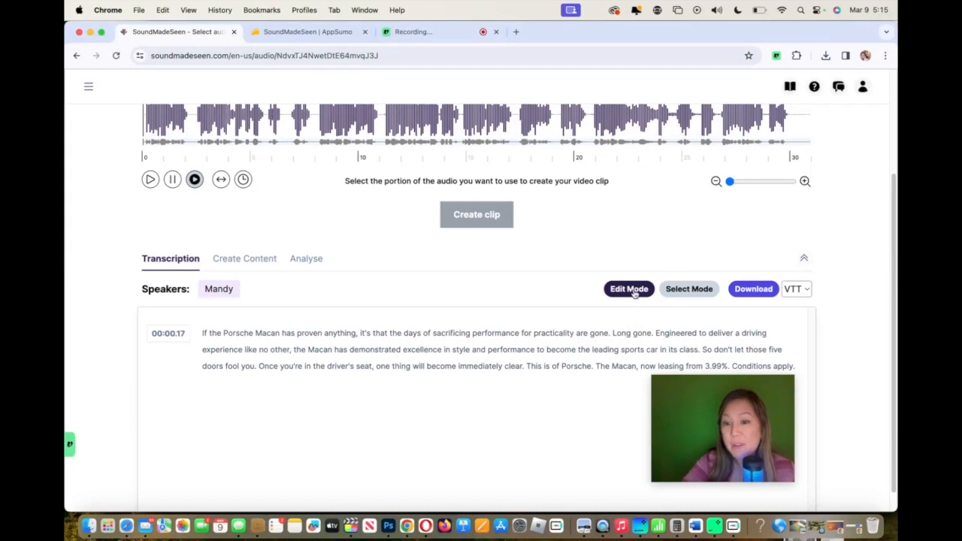
Select the audio passage from 00:16.08 to 00:19.25 and download the transcript in VTT format.
{"action": "left_click", "coordinate": [673, 293]}
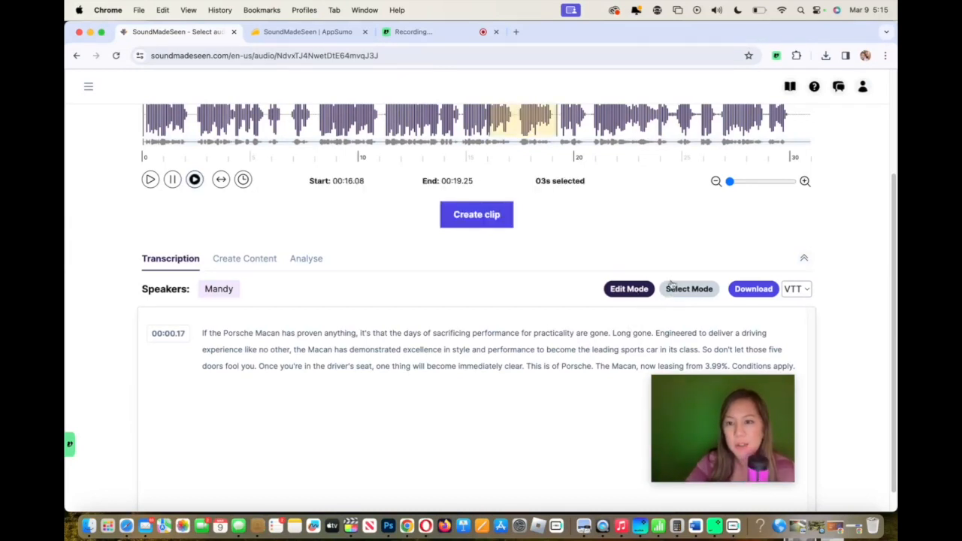
{"action": "left_click", "coordinate": [753, 289]}
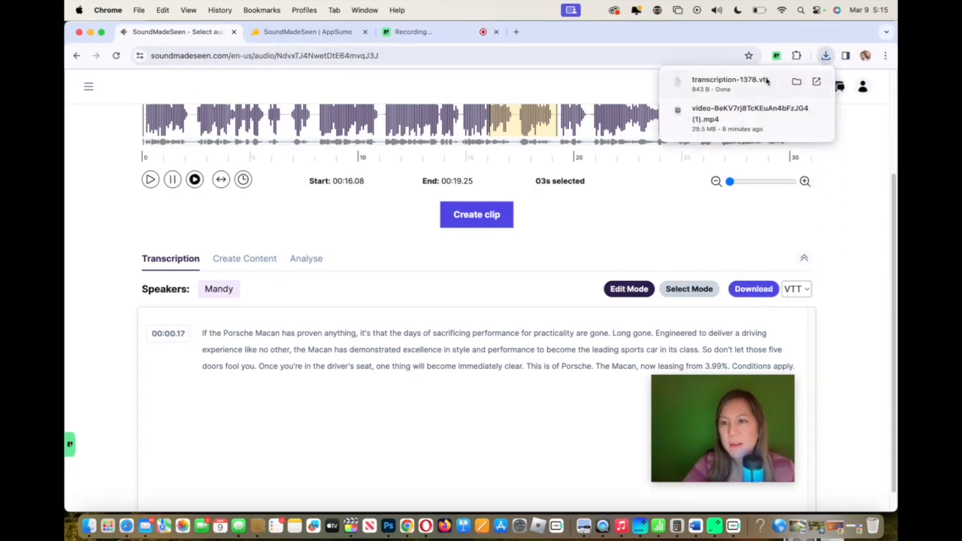
Open transcription-1378.vtt from the Downloads folder to read its captions, and check the other download formats offered for the transcript.
{"action": "left_click", "coordinate": [794, 82]}
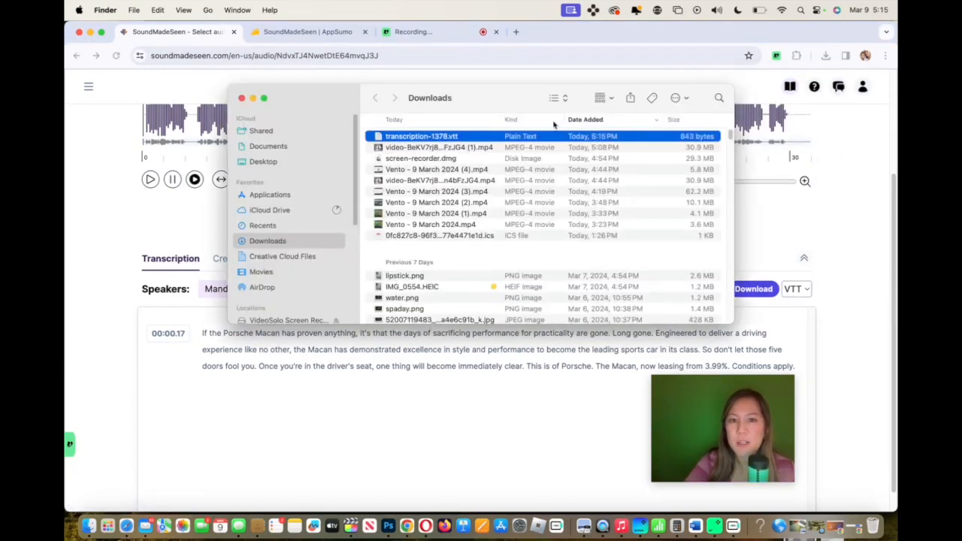
{"action": "double_click", "coordinate": [556, 139]}
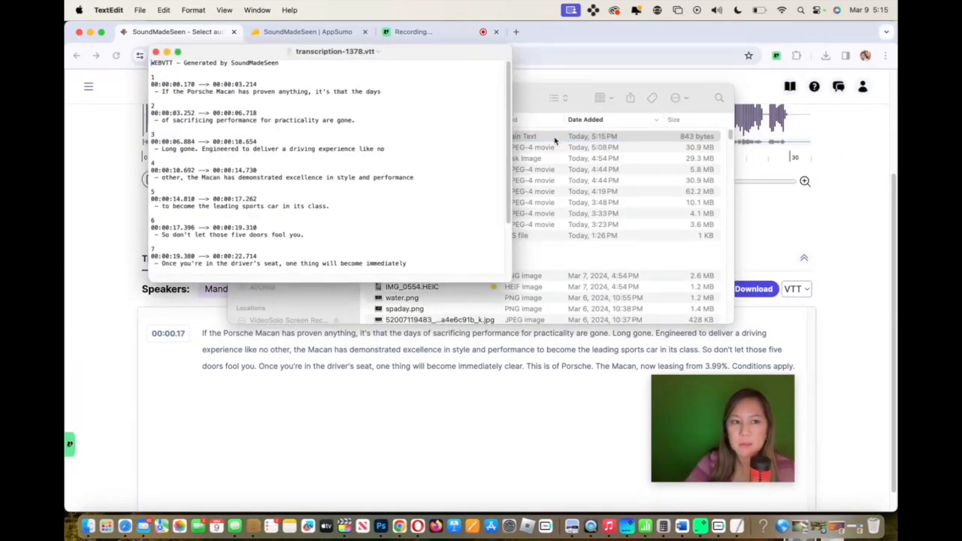
{"action": "left_click_drag", "start_coordinate": [359, 63], "coordinate": [403, 128]}
{"action": "left_click", "coordinate": [242, 98]}
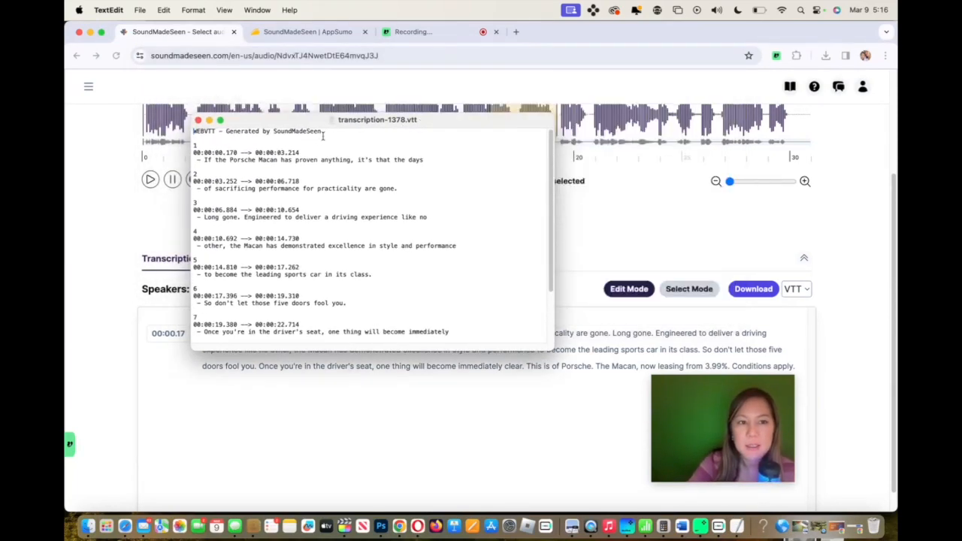
{"action": "left_click", "coordinate": [356, 415]}
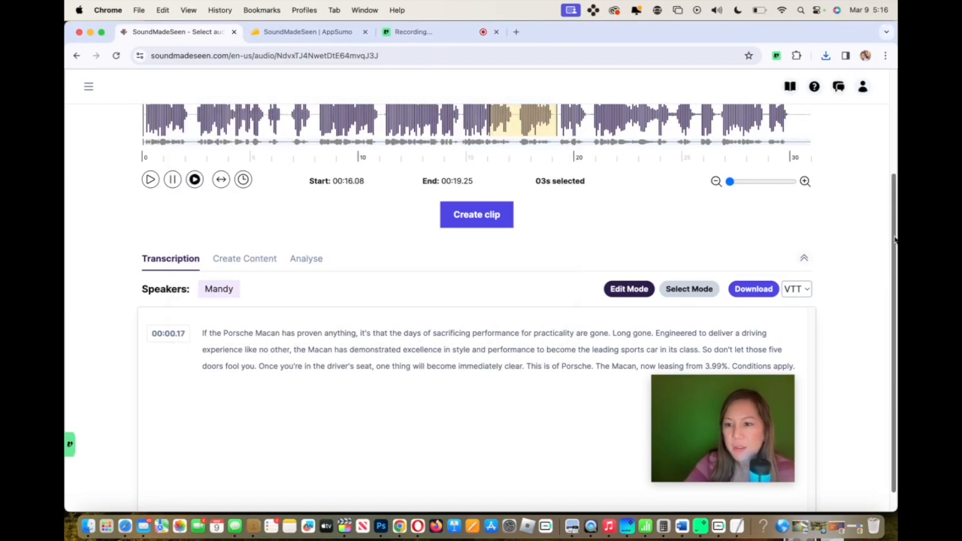
{"action": "left_click", "coordinate": [807, 287]}
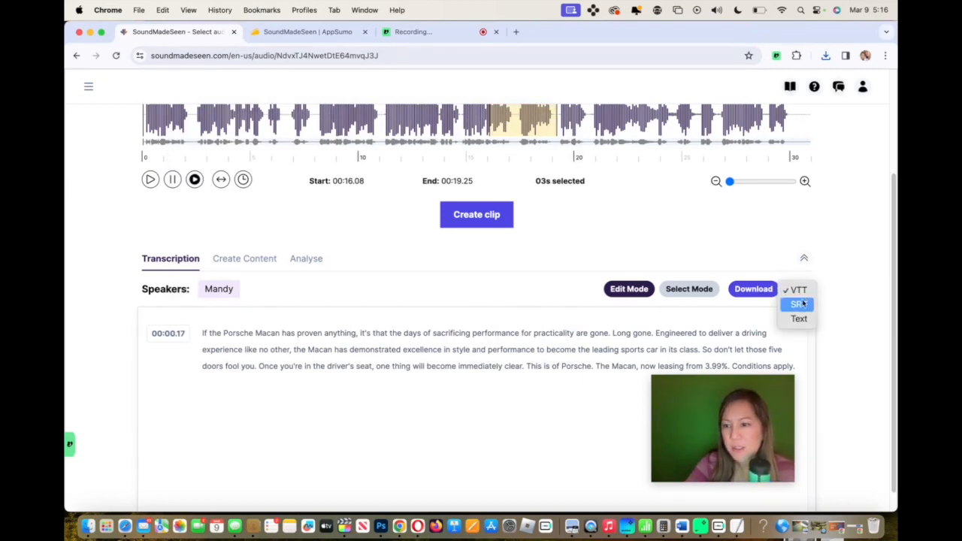
{"action": "left_click", "coordinate": [826, 234]}
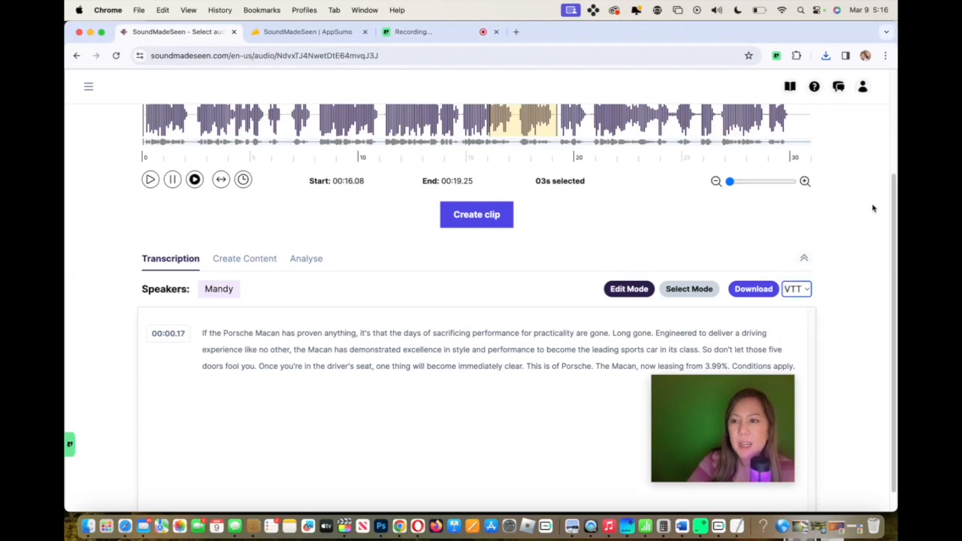
Generate a Blog Post in a Casual tone with a length of a few paragraphs from the Porsche Macan audio.
{"action": "left_click_drag", "start_coordinate": [894, 196], "coordinate": [891, 152]}
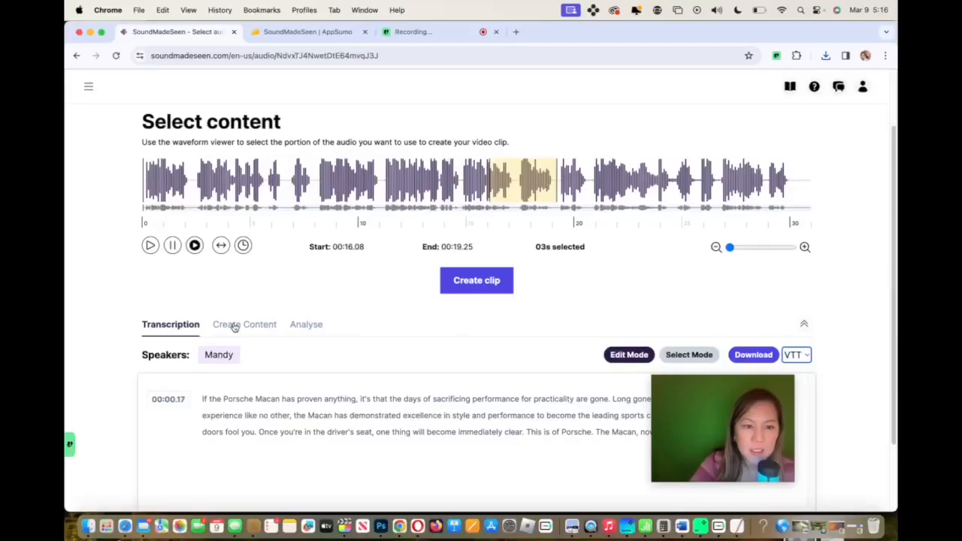
{"action": "left_click", "coordinate": [232, 326]}
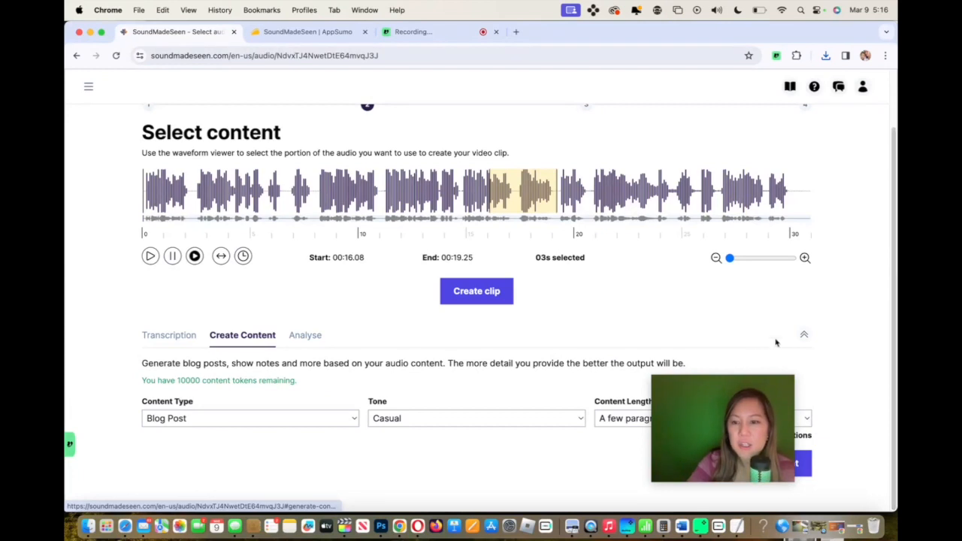
{"action": "left_click", "coordinate": [736, 384]}
{"action": "left_click_drag", "start_coordinate": [736, 384], "coordinate": [816, 206]}
{"action": "left_click", "coordinate": [215, 481]}
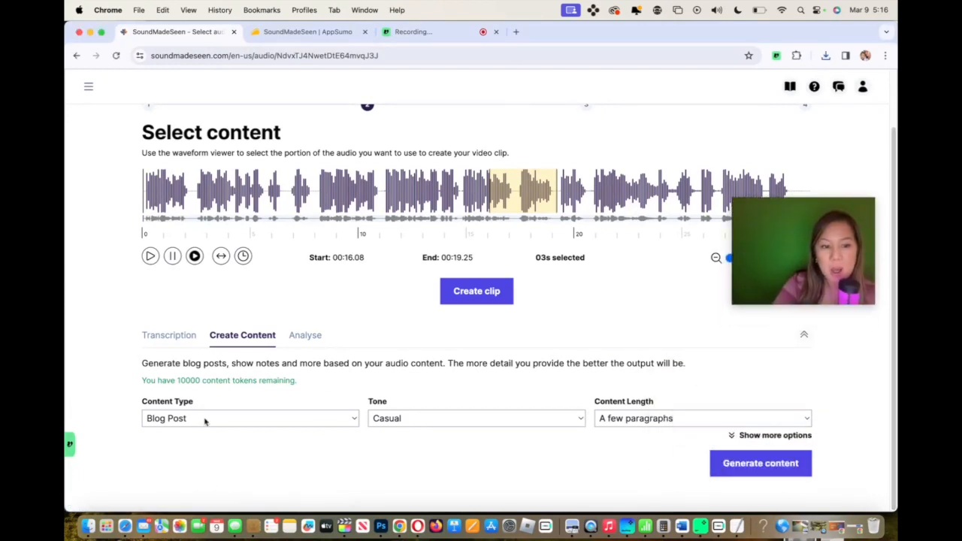
{"action": "left_click", "coordinate": [785, 463]}
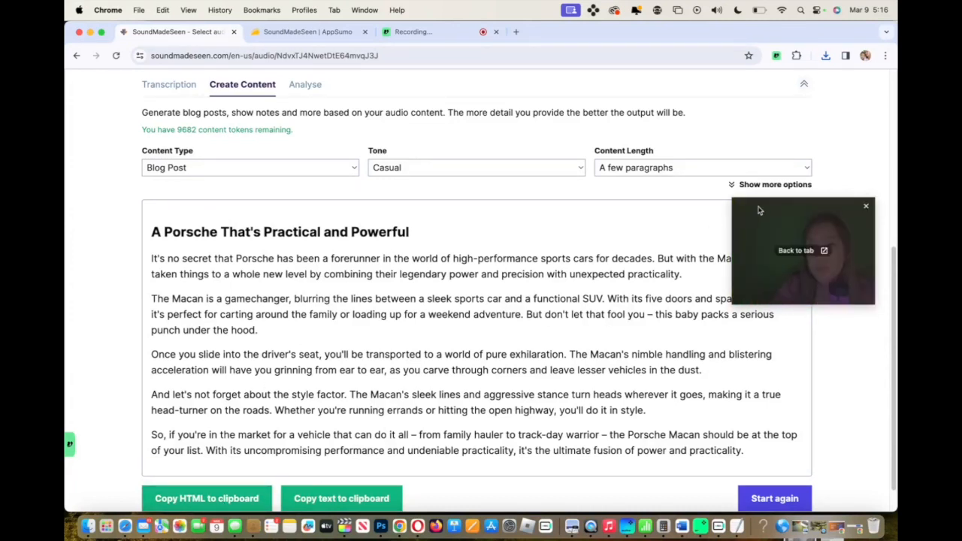
{"action": "left_click_drag", "start_coordinate": [767, 208], "coordinate": [743, 131]}
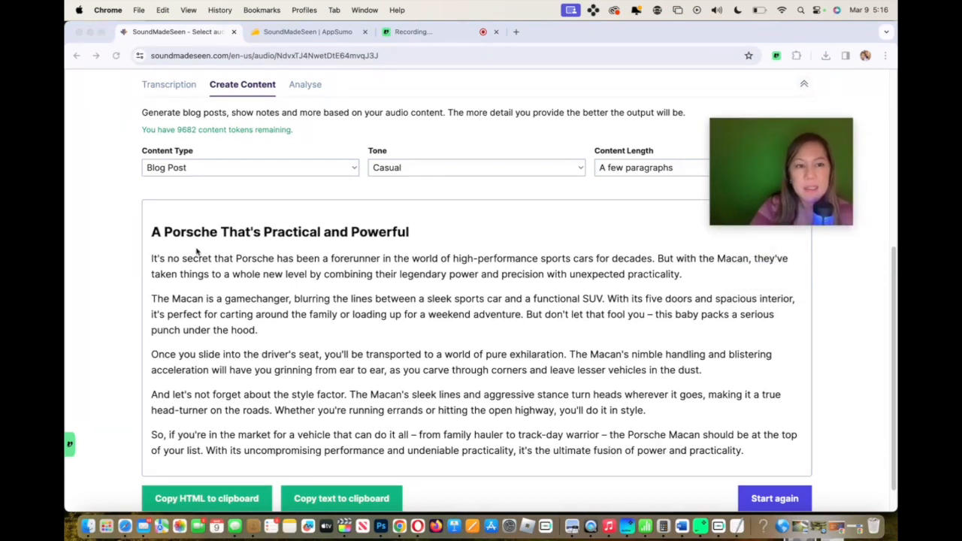
{"action": "left_click", "coordinate": [381, 244]}
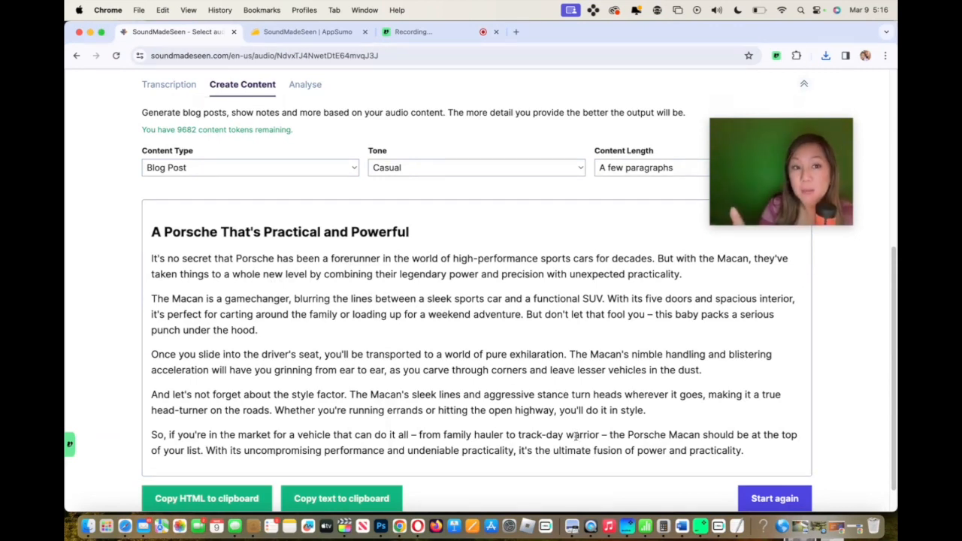
Generate new content of type Bullet Points in a Casual tone, and look at the available content lengths.
{"action": "left_click", "coordinate": [350, 173]}
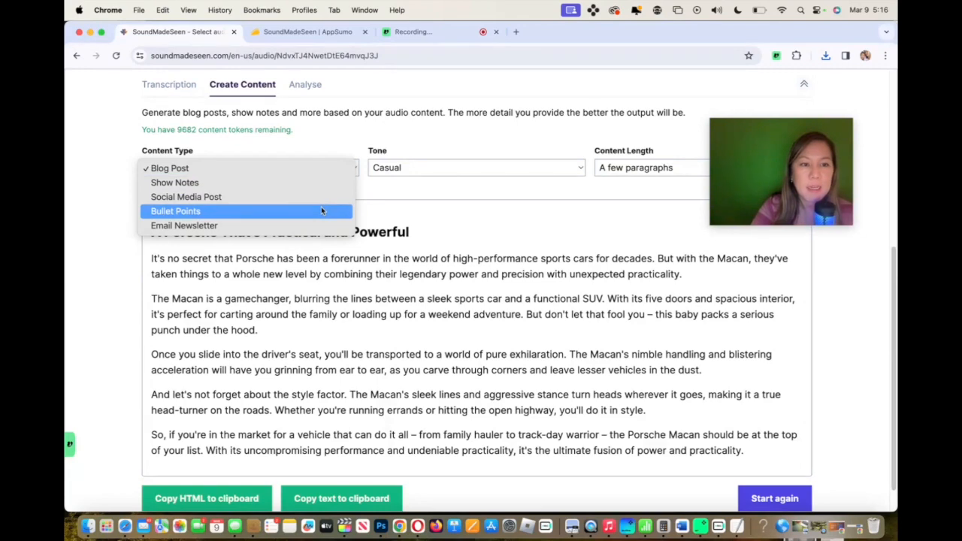
{"action": "left_click", "coordinate": [320, 211]}
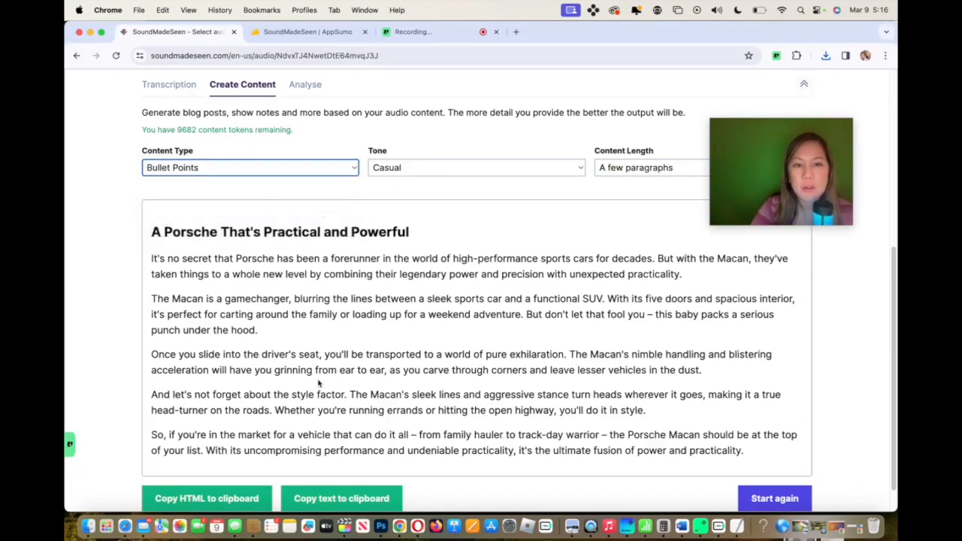
{"action": "left_click", "coordinate": [751, 496]}
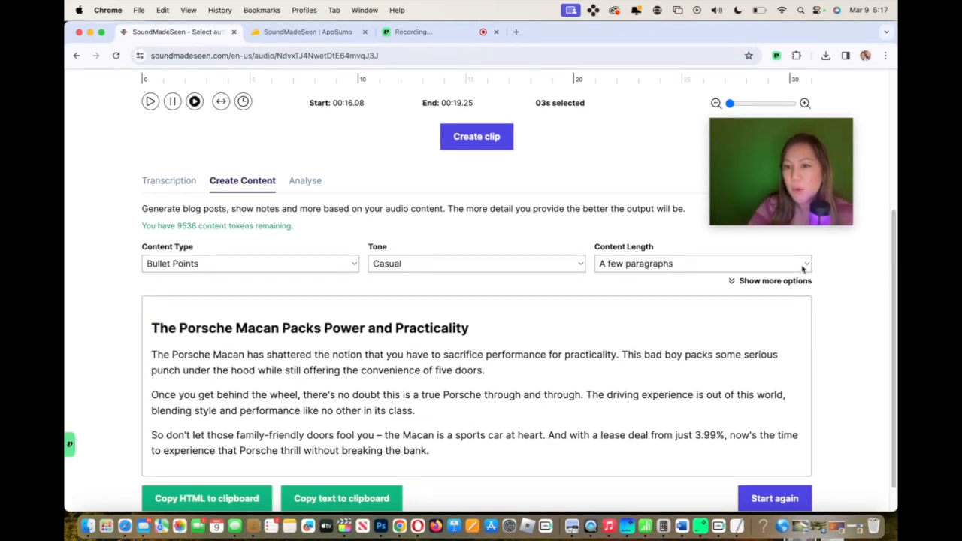
{"action": "left_click", "coordinate": [746, 262]}
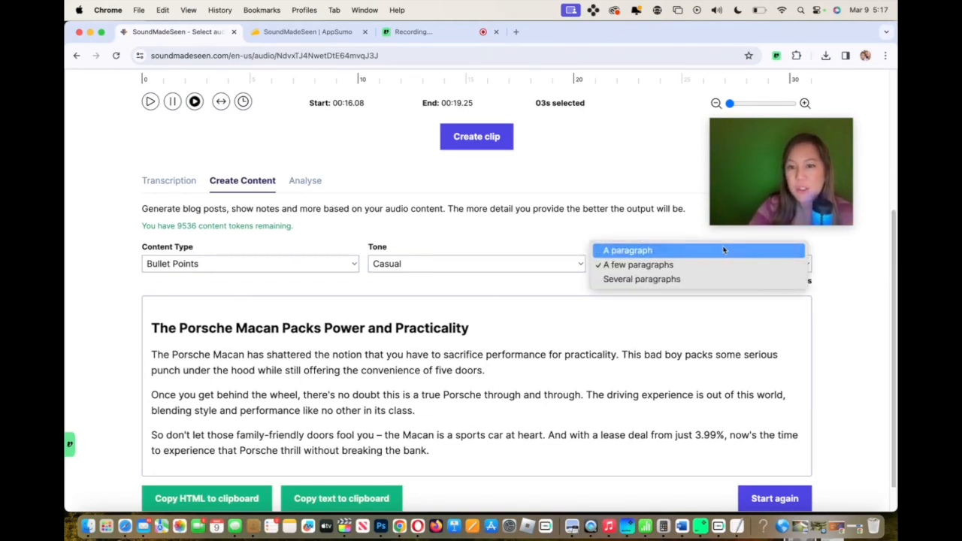
{"action": "left_click", "coordinate": [874, 277]}
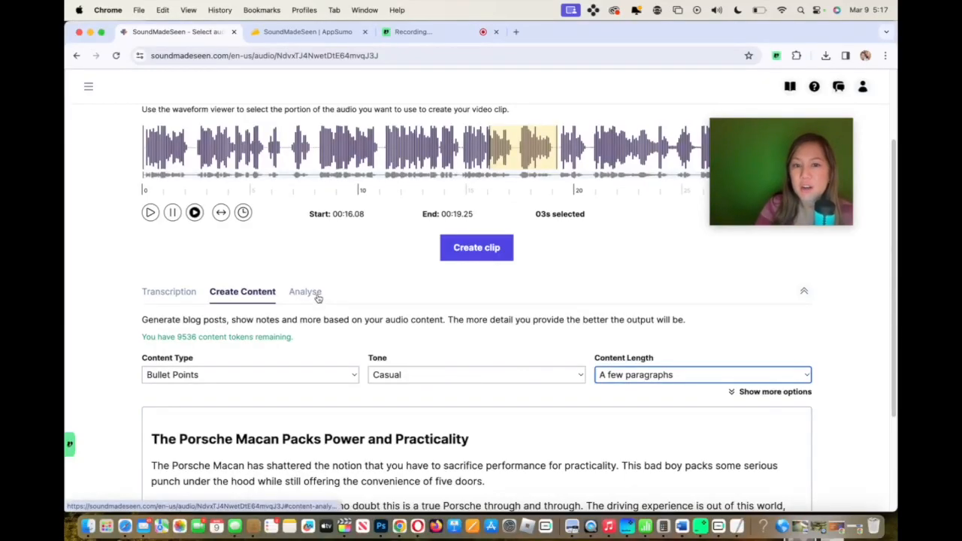
Display the analysis of the Porsche Macan audio and review its summary, best clips and topics to explore.
{"action": "left_click_drag", "start_coordinate": [317, 298], "coordinate": [318, 297]}
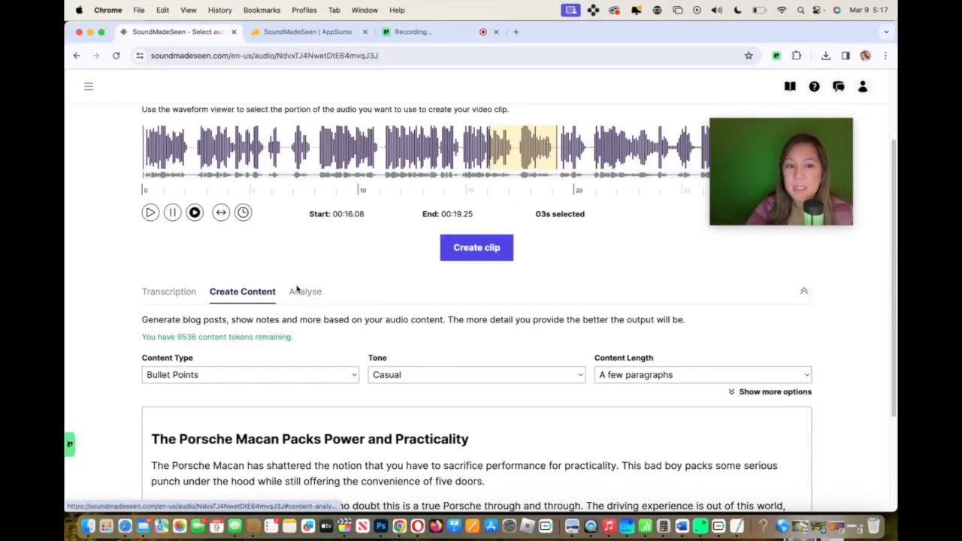
{"action": "left_click", "coordinate": [299, 291]}
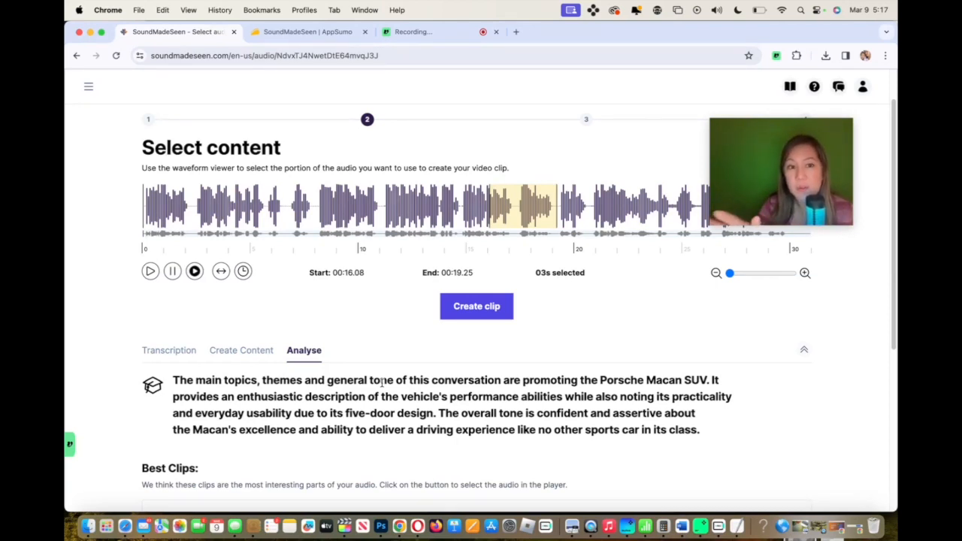
{"action": "scroll", "coordinate": [894, 342], "scroll_direction": "down", "scroll_amount": 5}
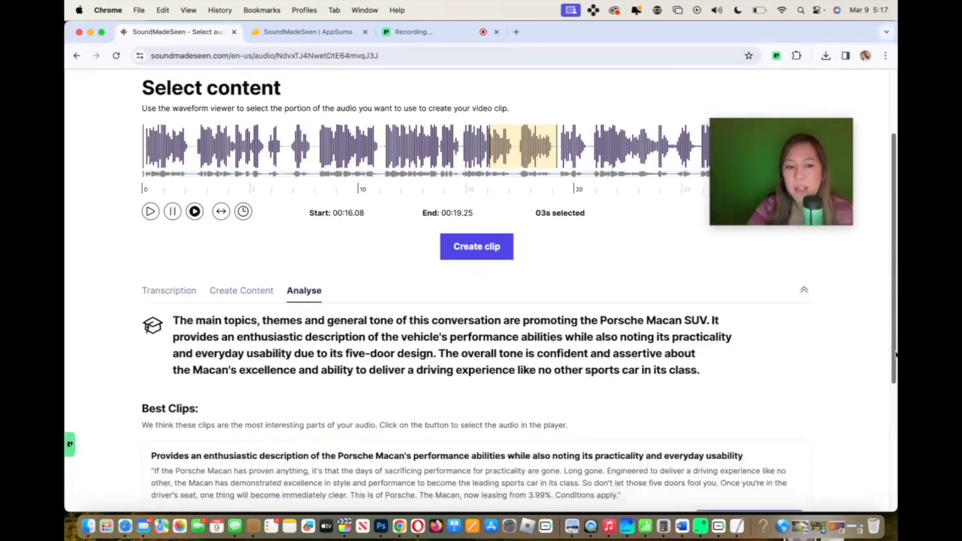
{"action": "scroll", "coordinate": [518, 291], "scroll_direction": "down", "scroll_amount": 3}
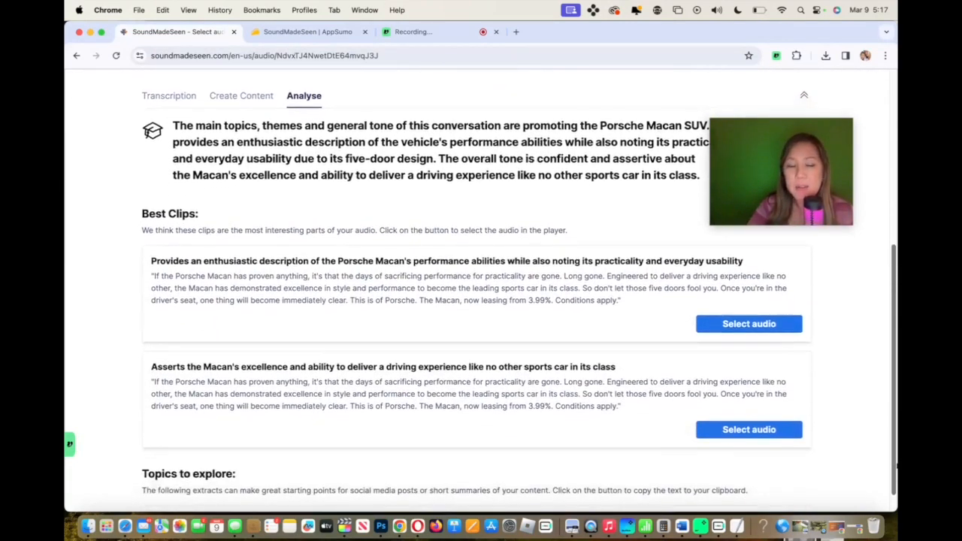
{"action": "scroll", "coordinate": [895, 480], "scroll_direction": "up", "scroll_amount": 1}
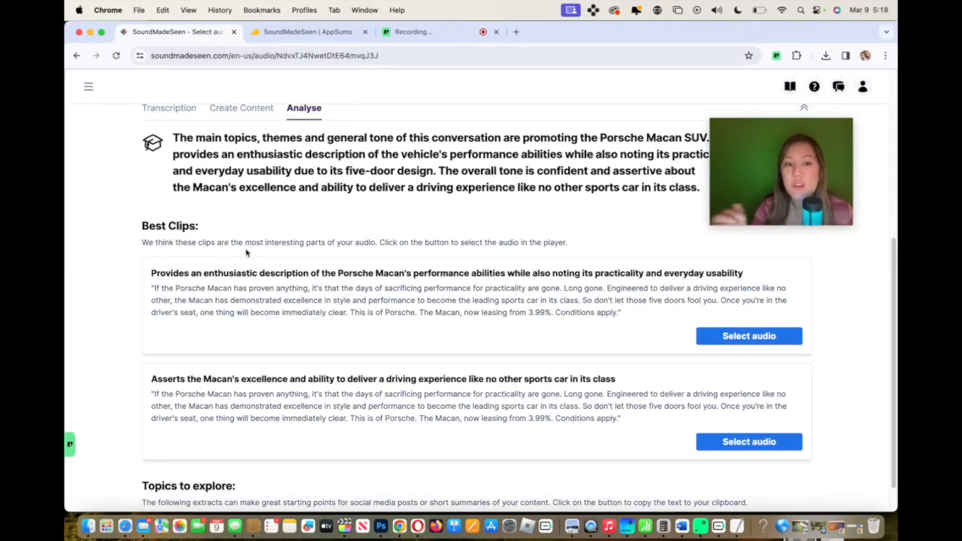
{"action": "scroll", "coordinate": [466, 315], "scroll_direction": "down", "scroll_amount": 1}
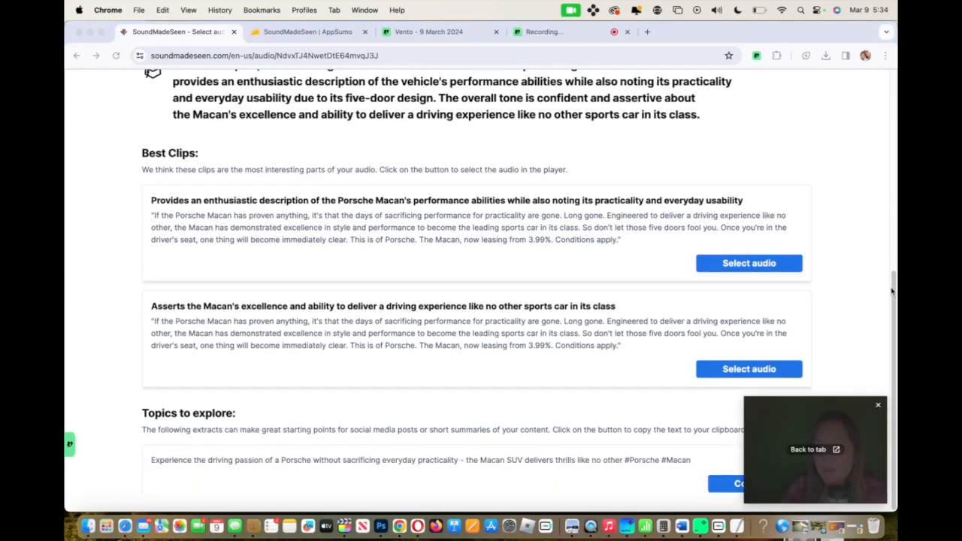
Review the suggested topics to explore below the best clips in the Porsche Macan audio analysis.
{"action": "left_click_drag", "start_coordinate": [834, 323], "coordinate": [800, 165]}
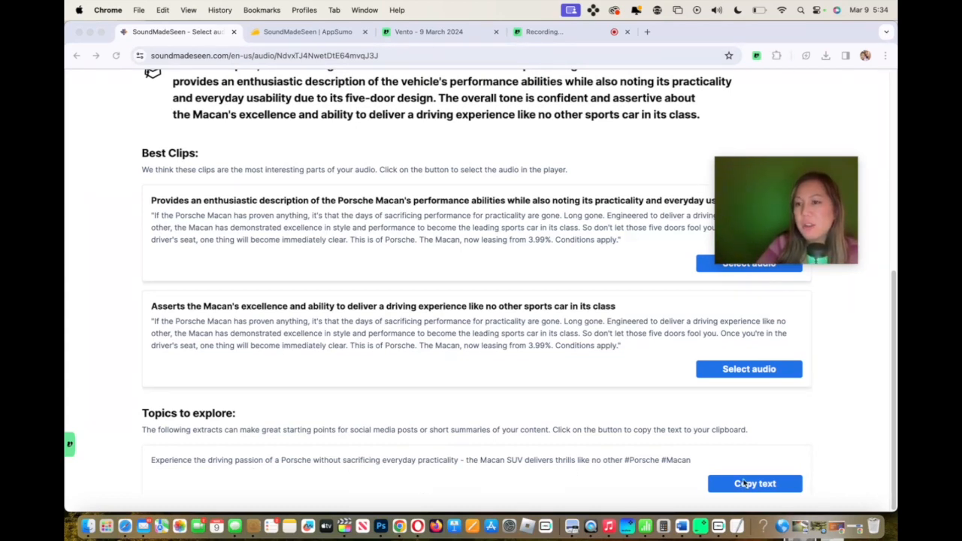
{"action": "left_click", "coordinate": [894, 279]}
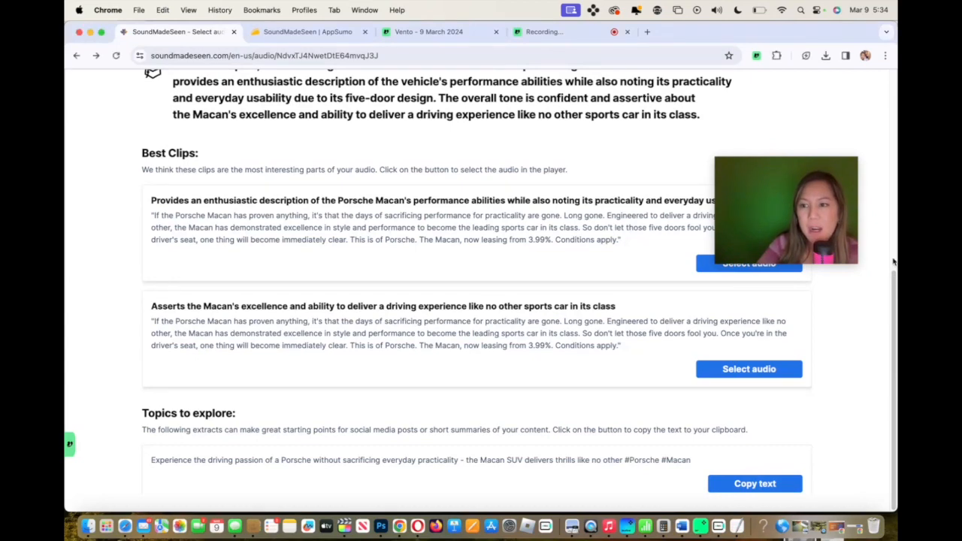
{"action": "left_click_drag", "start_coordinate": [894, 270], "coordinate": [892, 172]}
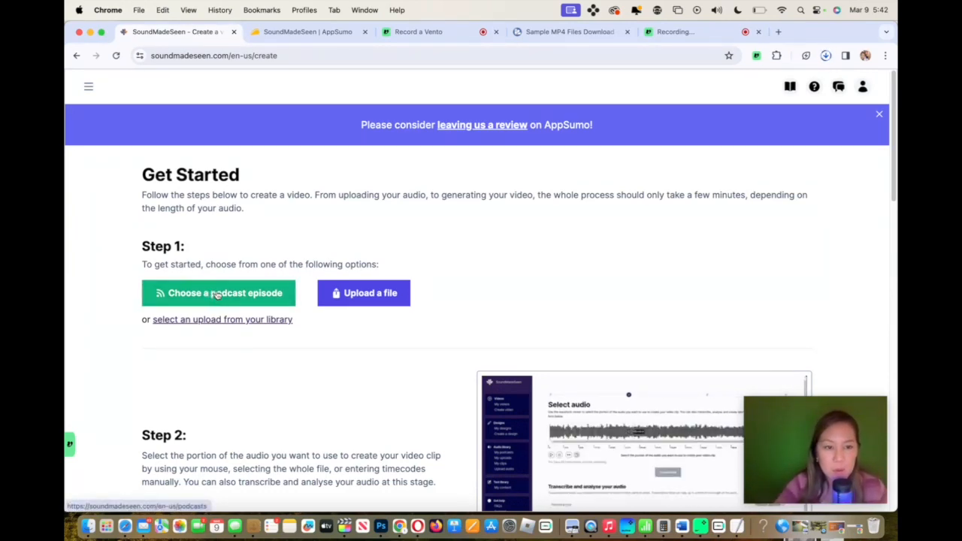
Start a new file upload and add Vento - 9 March 2024.mp4 from the Downloads folder.
{"action": "left_click", "coordinate": [364, 297]}
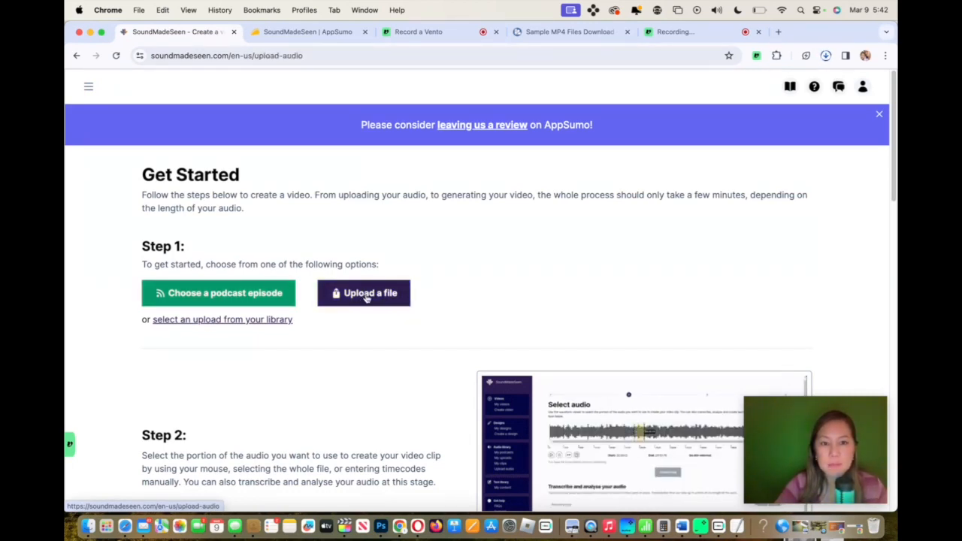
{"action": "left_click", "coordinate": [90, 527]}
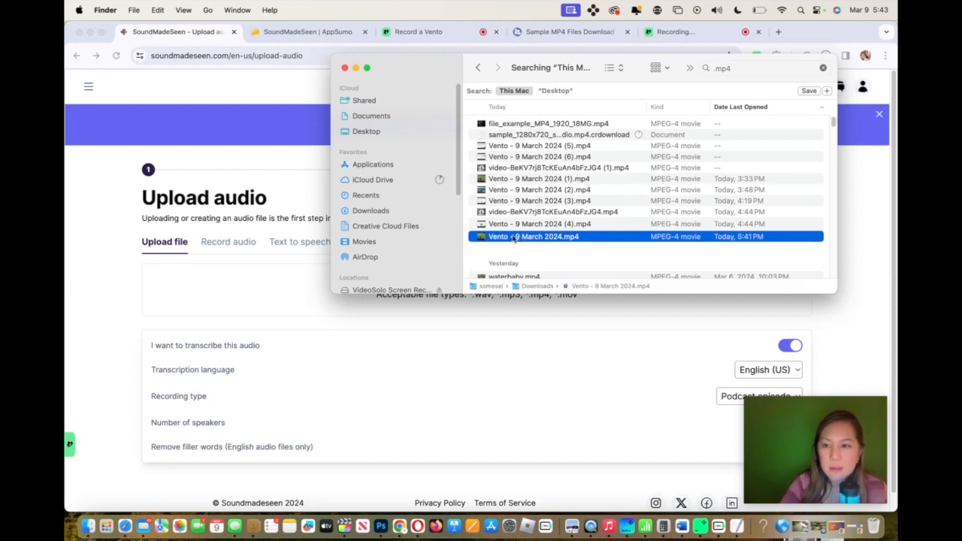
{"action": "left_click_drag", "start_coordinate": [519, 237], "coordinate": [278, 293]}
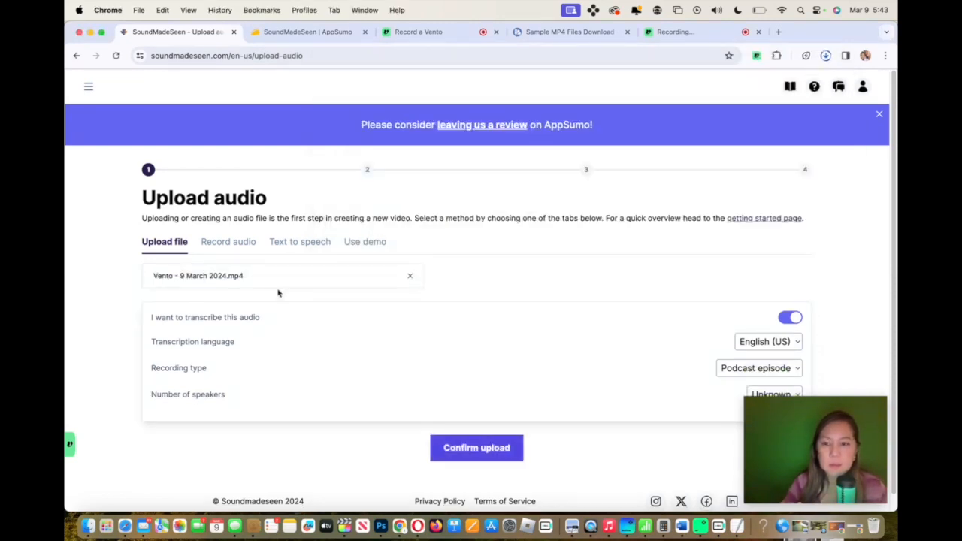
Set the number of speakers to 2 for the transcription and confirm the upload.
{"action": "left_click_drag", "start_coordinate": [784, 399], "coordinate": [757, 419]}
{"action": "left_click", "coordinate": [774, 395]}
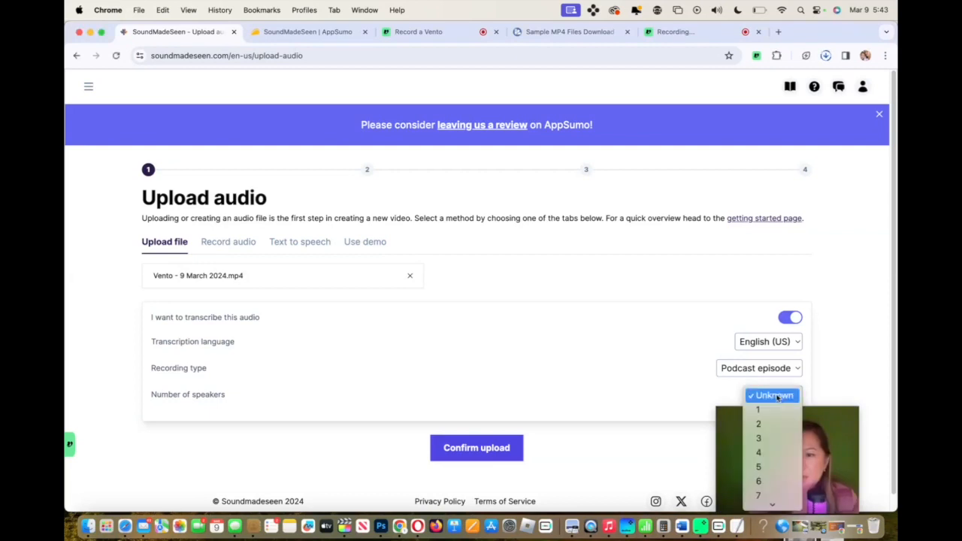
{"action": "left_click", "coordinate": [768, 423]}
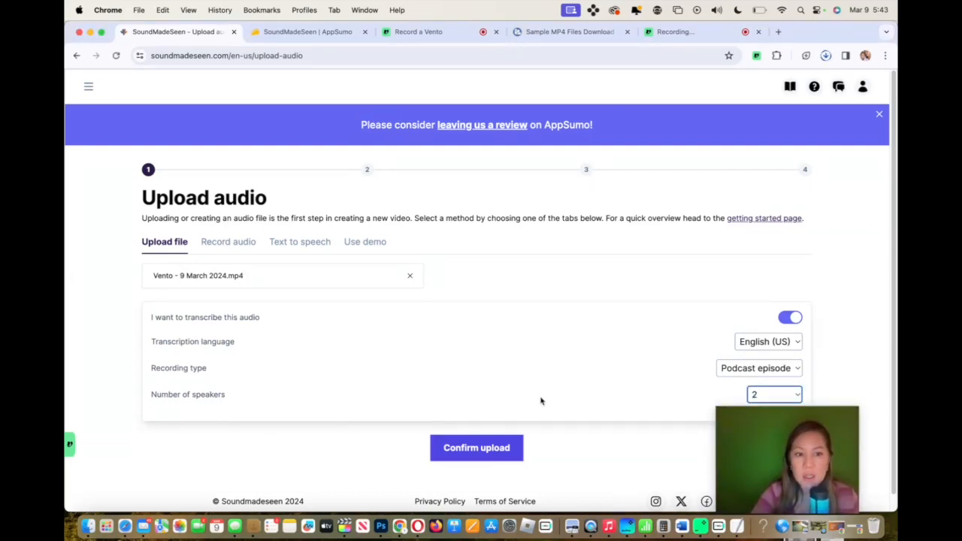
{"action": "left_click", "coordinate": [488, 455]}
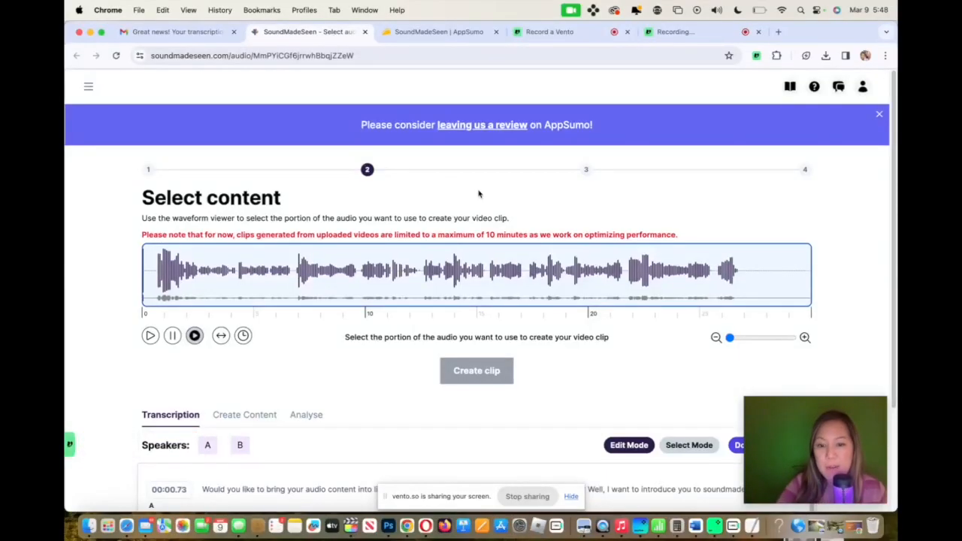
Hide the screen-sharing notice and select the audio portion from 00:03.32 to 00:11.08 on the waveform.
{"action": "left_click", "coordinate": [573, 495]}
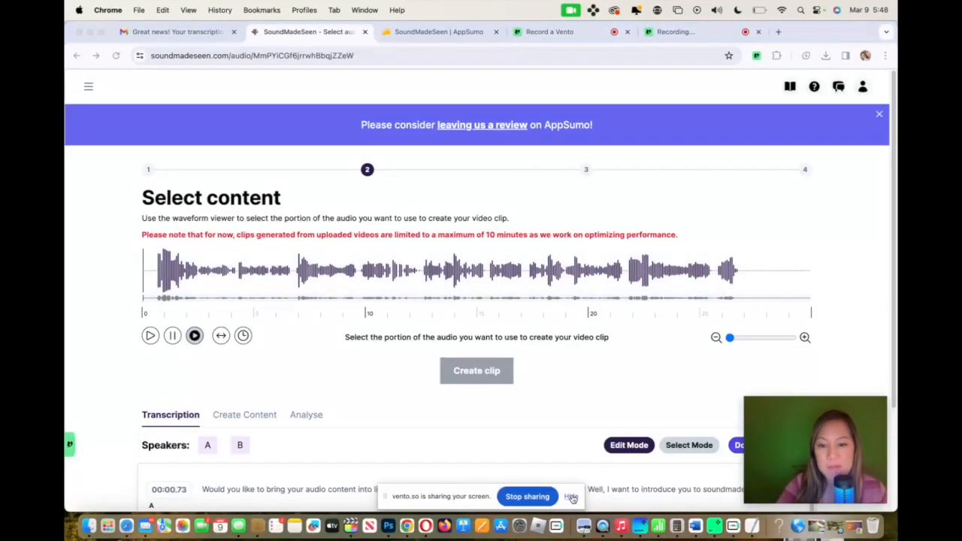
{"action": "left_click", "coordinate": [571, 497]}
{"action": "left_click", "coordinate": [150, 337]}
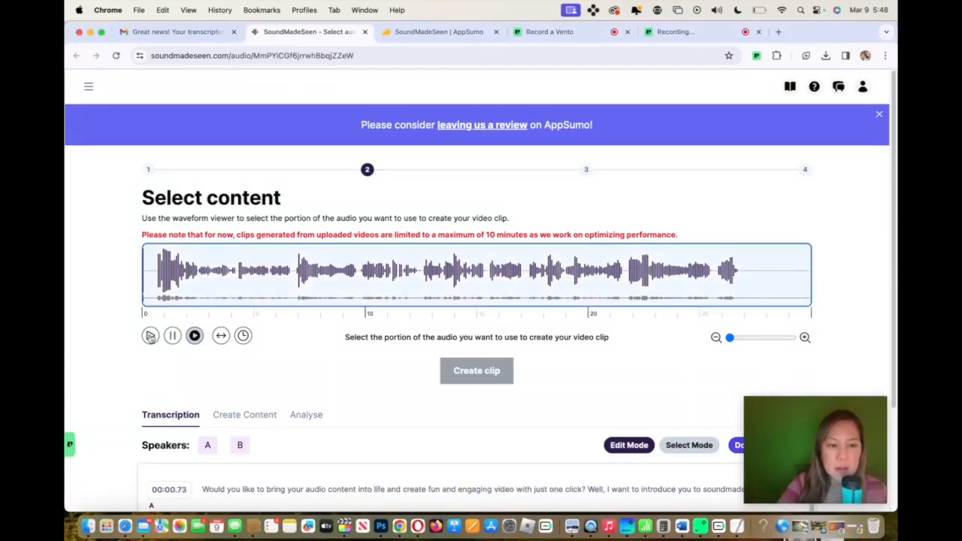
{"action": "left_click_drag", "start_coordinate": [174, 263], "coordinate": [388, 272]}
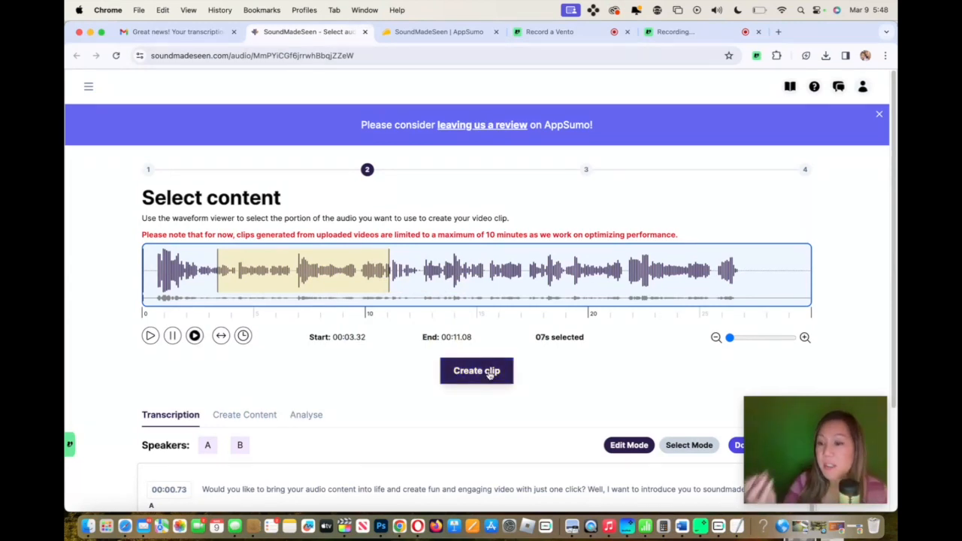
Rename transcript speakers A and B, entering a speaker name for each.
{"action": "left_click", "coordinate": [208, 445]}
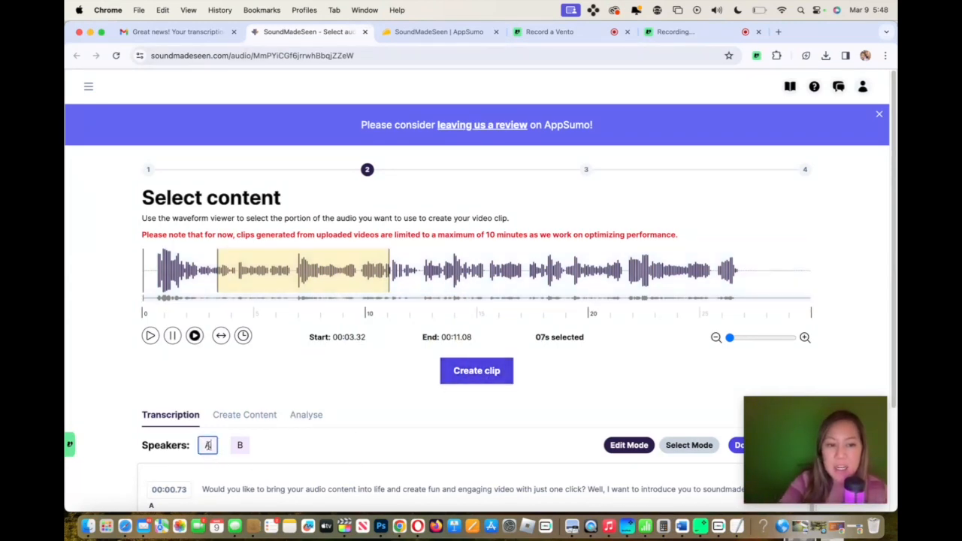
{"action": "double_click", "coordinate": [208, 445]}
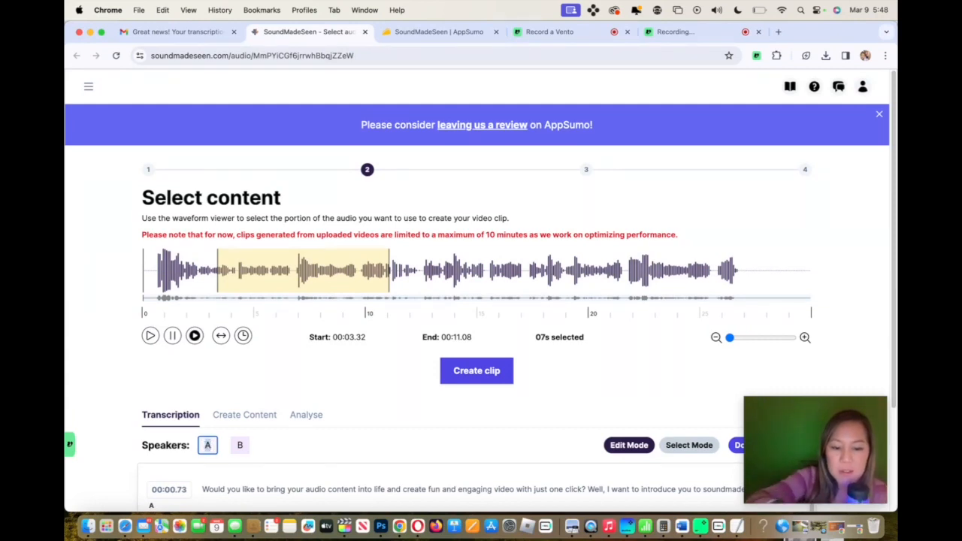
{"action": "type", "text": "frances"}
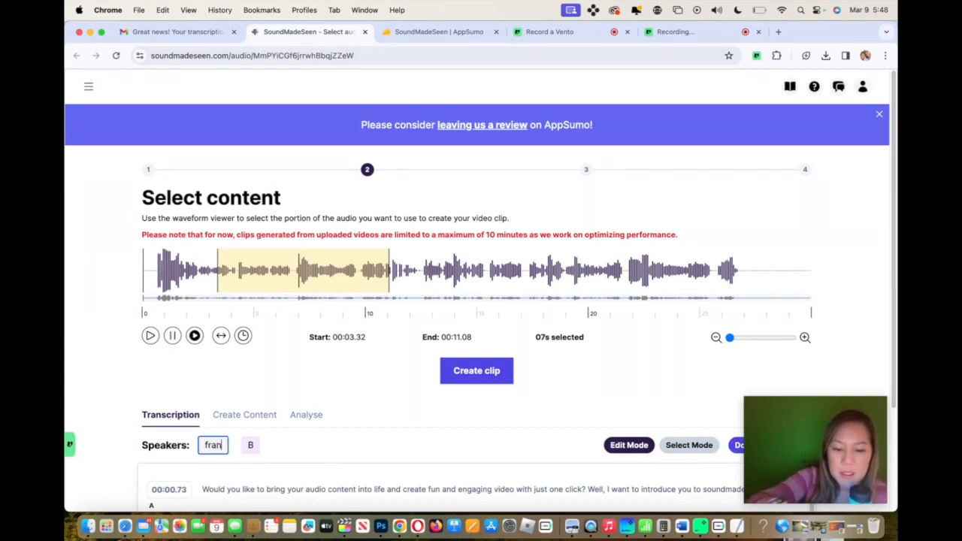
{"action": "key", "text": "Tab"}
{"action": "type", "text": "foo"}
{"action": "left_click", "coordinate": [653, 366]}
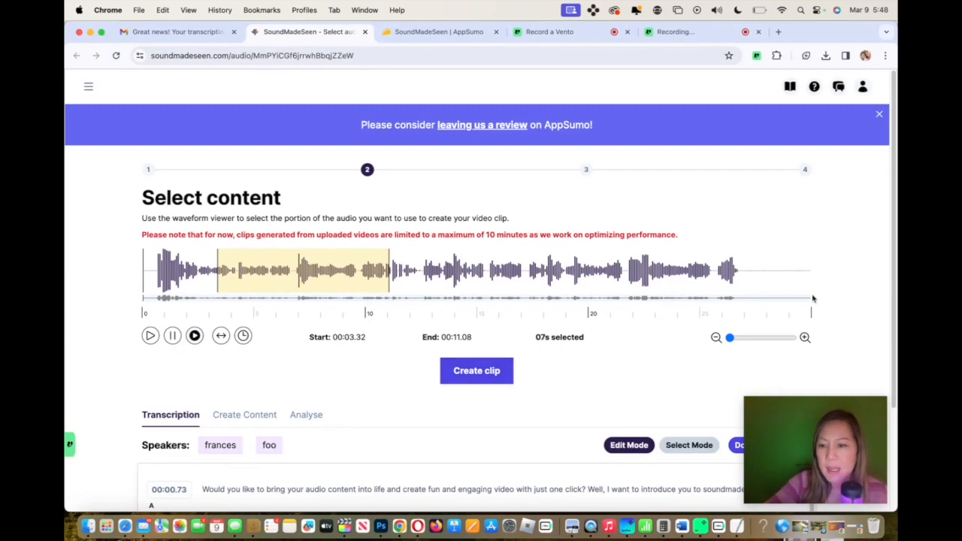
Check the speaker-separated transcript of the uploaded video and open its analysis.
{"action": "left_click_drag", "start_coordinate": [895, 228], "coordinate": [894, 385]}
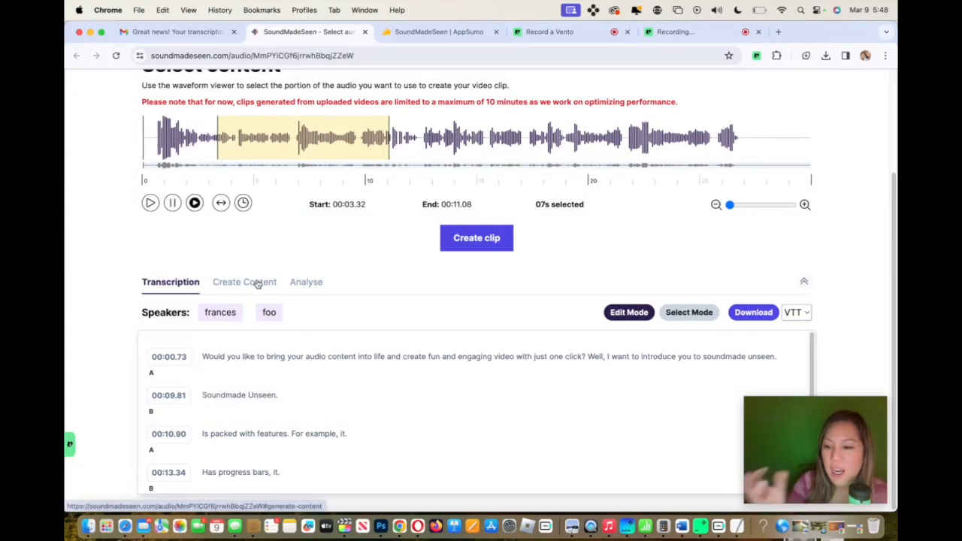
{"action": "left_click", "coordinate": [301, 283]}
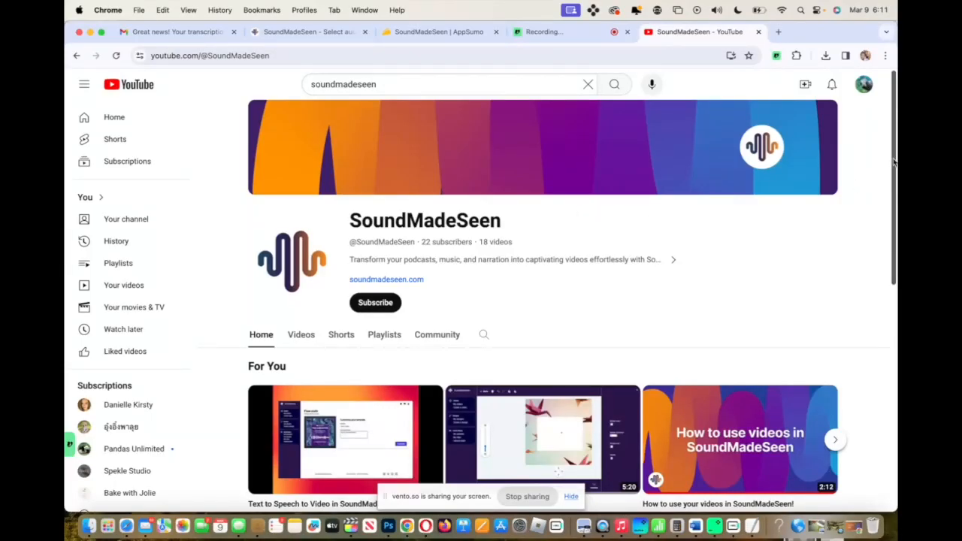
Browse the SoundMadeSeen YouTube channel and look through its latest videos for tutorials.
{"action": "left_click_drag", "start_coordinate": [894, 161], "coordinate": [855, 258]}
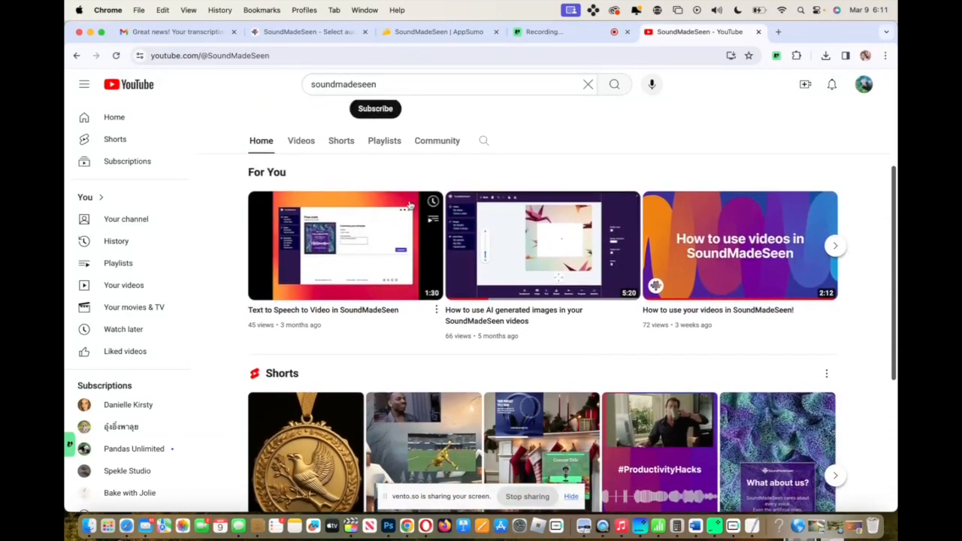
{"action": "left_click", "coordinate": [308, 143]}
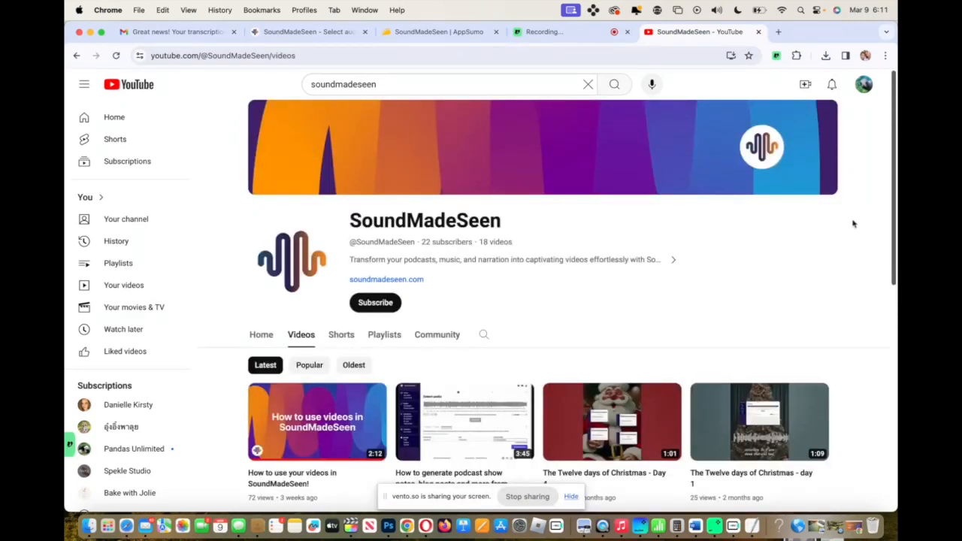
{"action": "left_click_drag", "start_coordinate": [895, 205], "coordinate": [894, 263]}
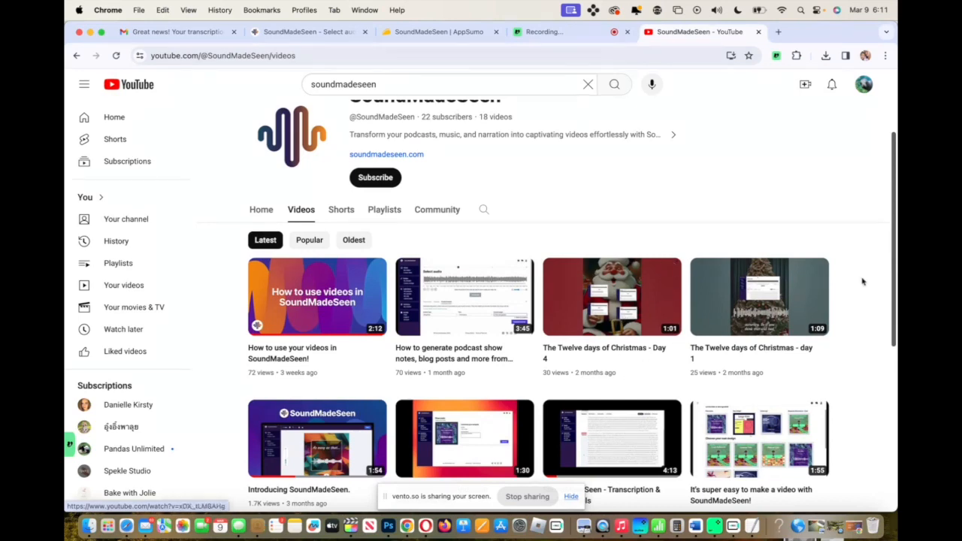
{"action": "scroll", "coordinate": [887, 329], "scroll_direction": "down", "scroll_amount": 4}
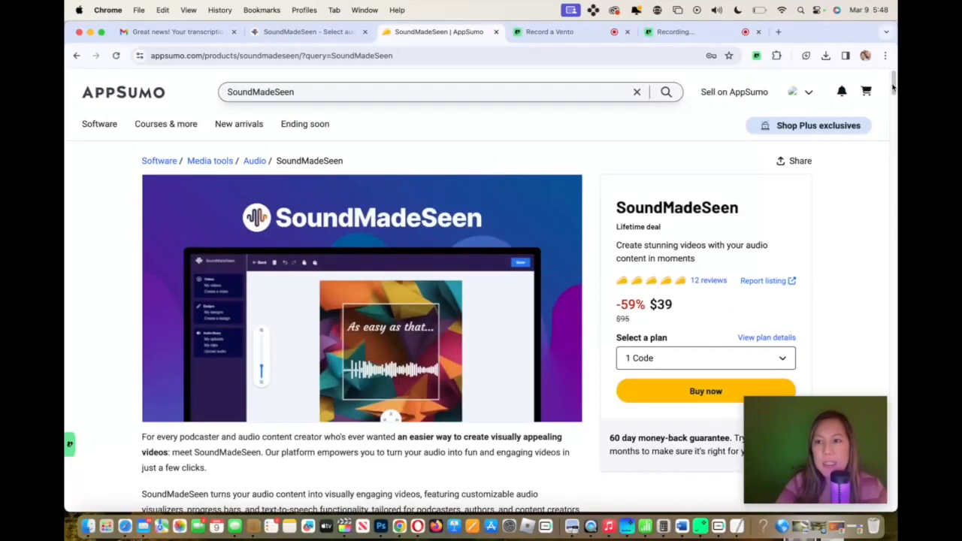
Open the plan details of the SoundMadeSeen deal on AppSumo and compare the prices and limits of Plans 1 to 3.
{"action": "scroll", "coordinate": [893, 89], "scroll_direction": "down", "scroll_amount": 2}
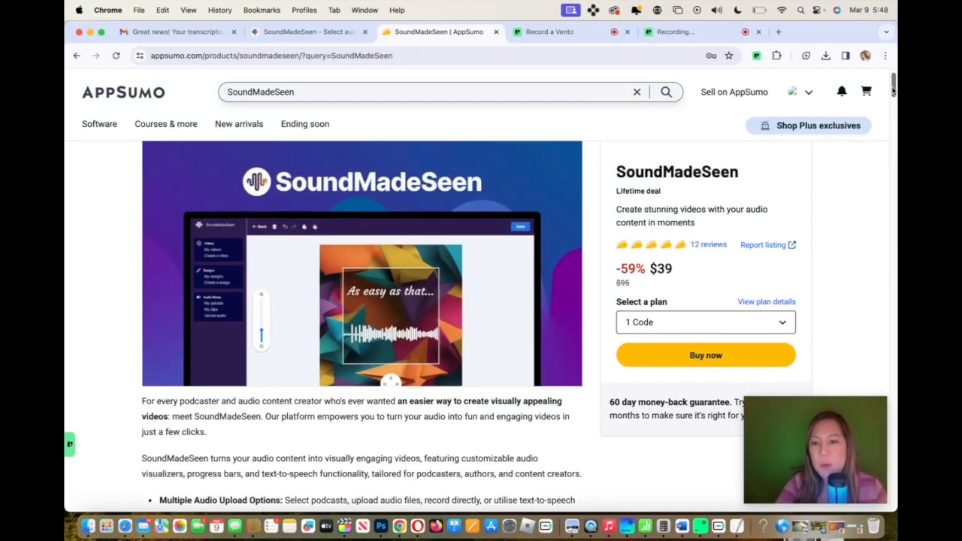
{"action": "scroll", "coordinate": [893, 89], "scroll_direction": "down", "scroll_amount": 1}
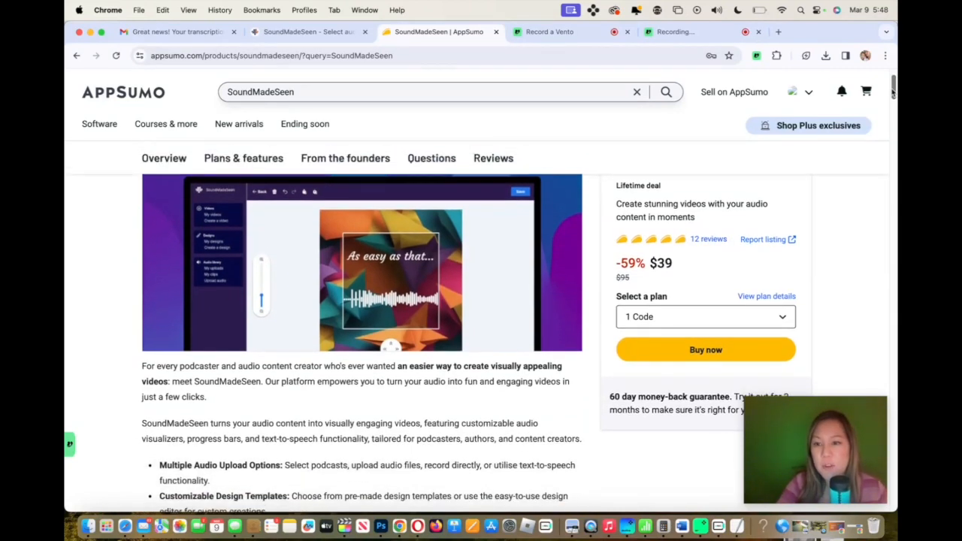
{"action": "left_click", "coordinate": [759, 298]}
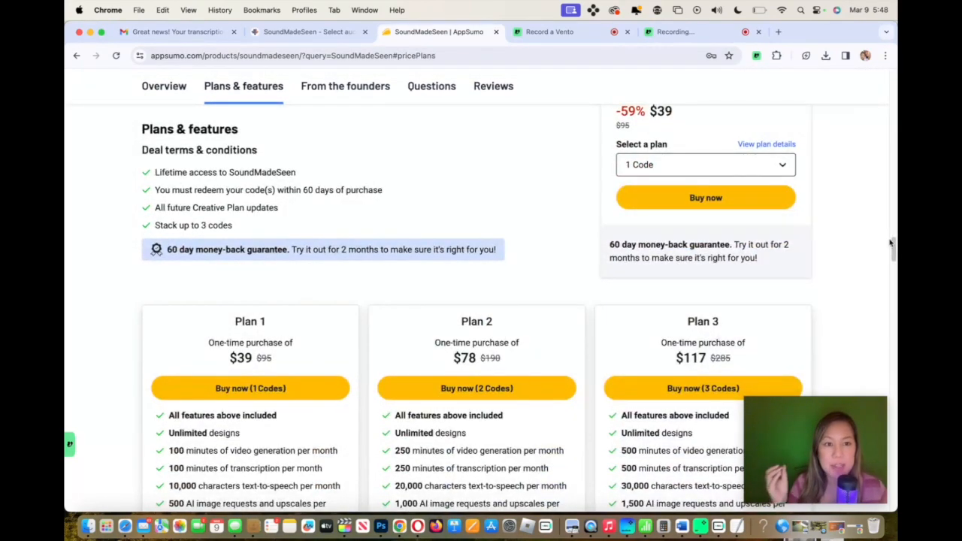
{"action": "scroll", "coordinate": [890, 241], "scroll_direction": "down", "scroll_amount": 3}
{"action": "scroll", "coordinate": [892, 258], "scroll_direction": "up", "scroll_amount": 1}
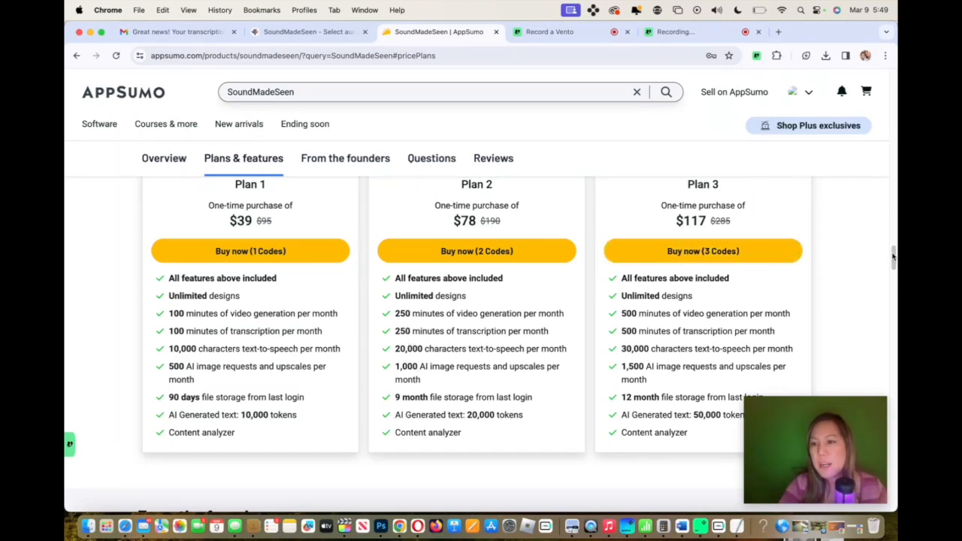
{"action": "left_click_drag", "start_coordinate": [893, 257], "coordinate": [893, 260]}
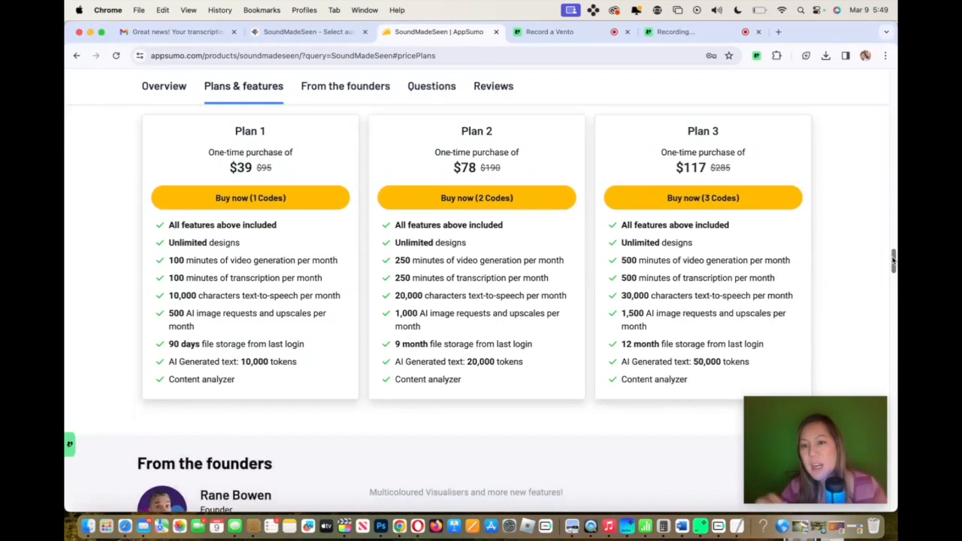